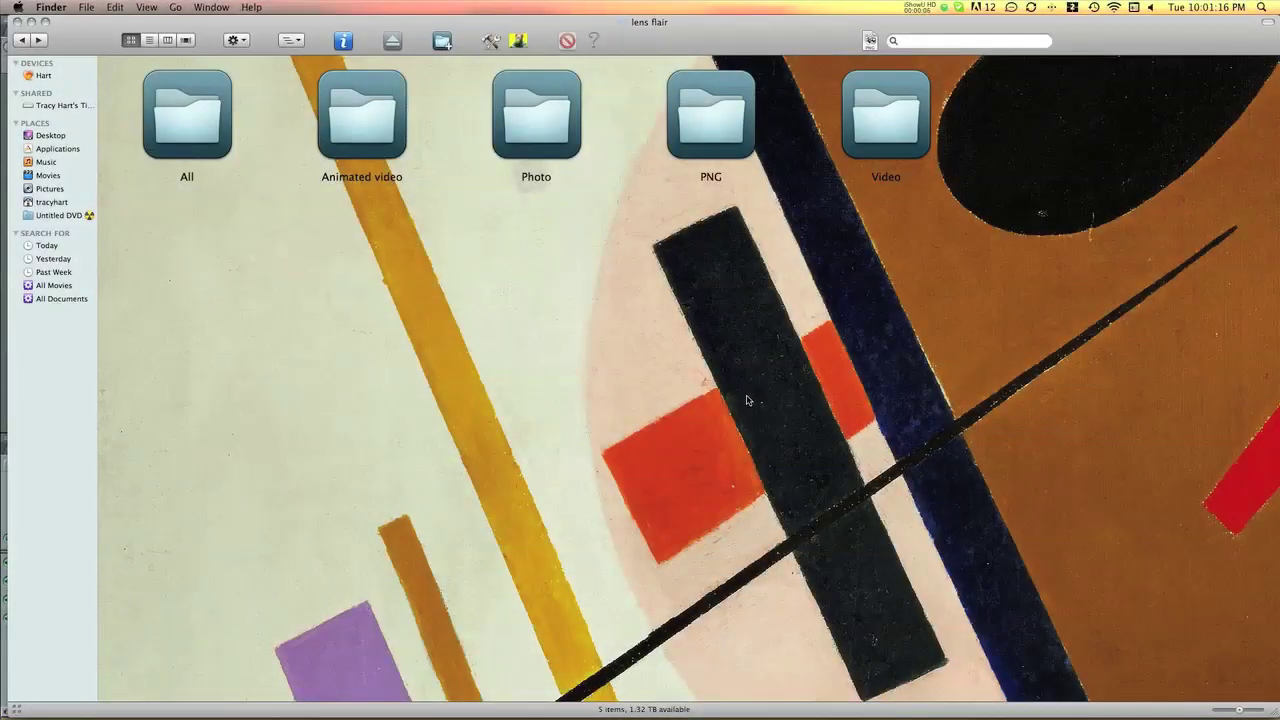
drag(1124, 357, 212, 125)
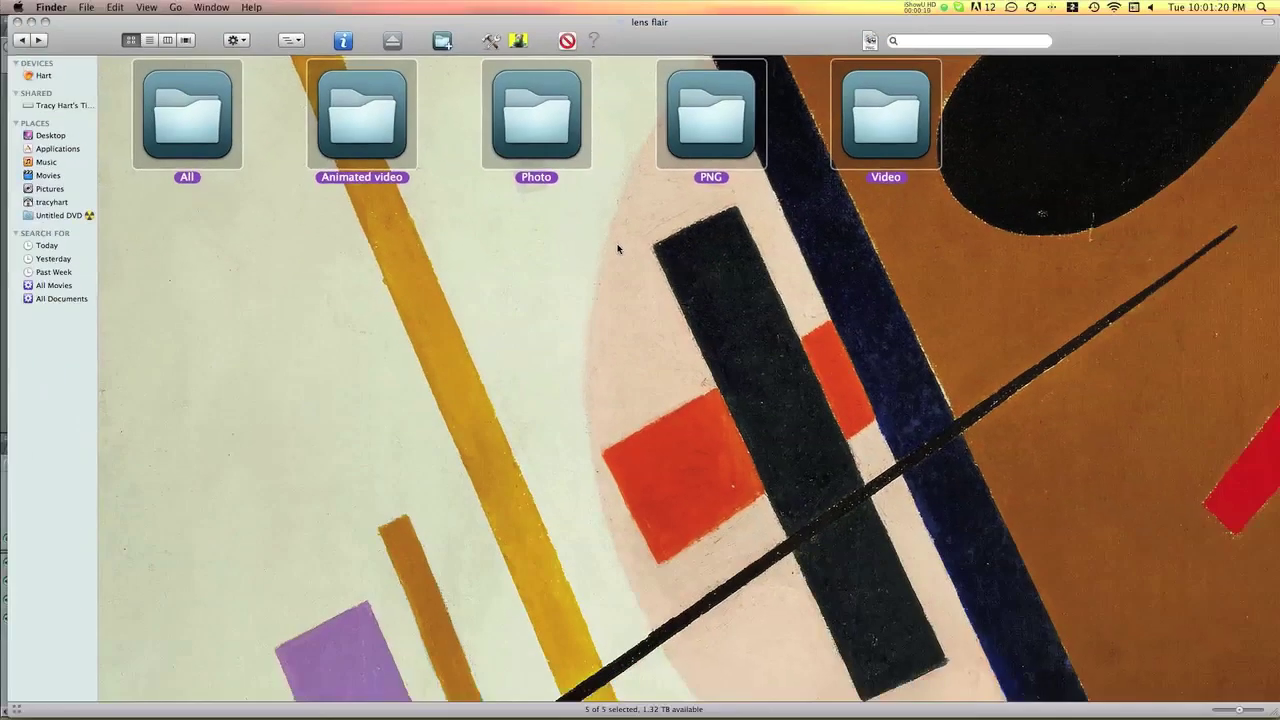
click(738, 363)
double_click(656, 238)
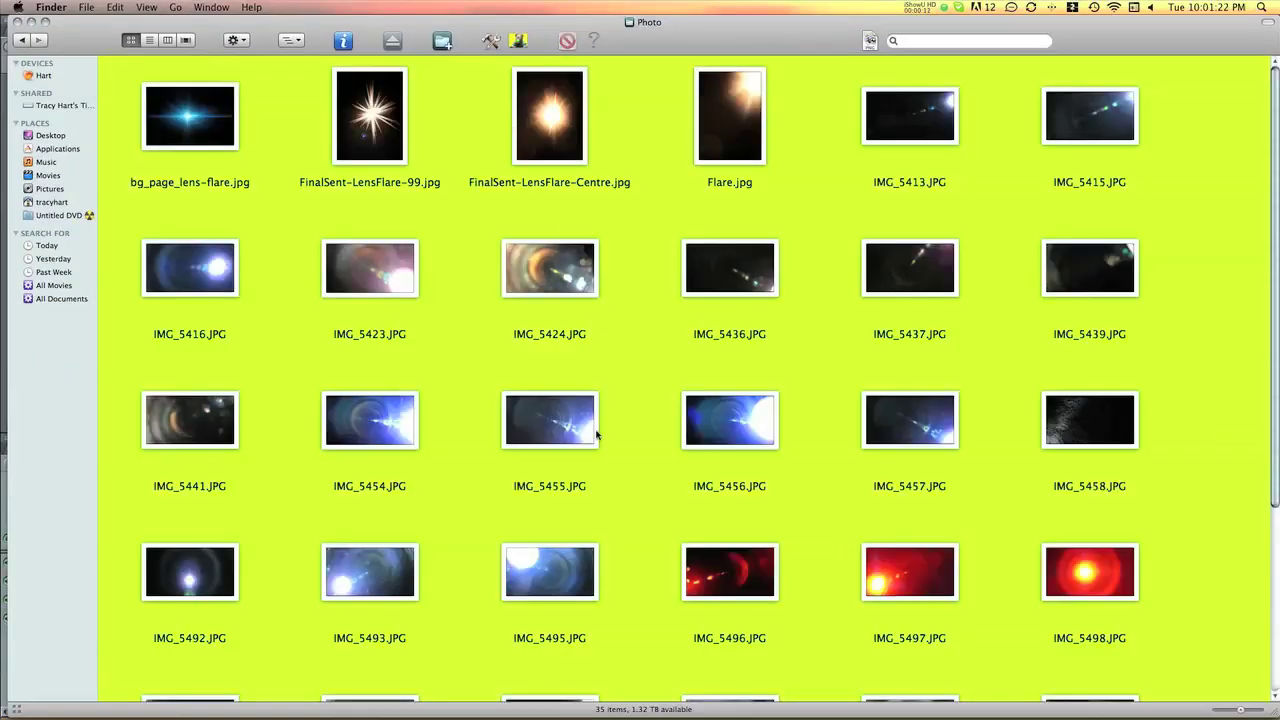
click(775, 410)
key(space)
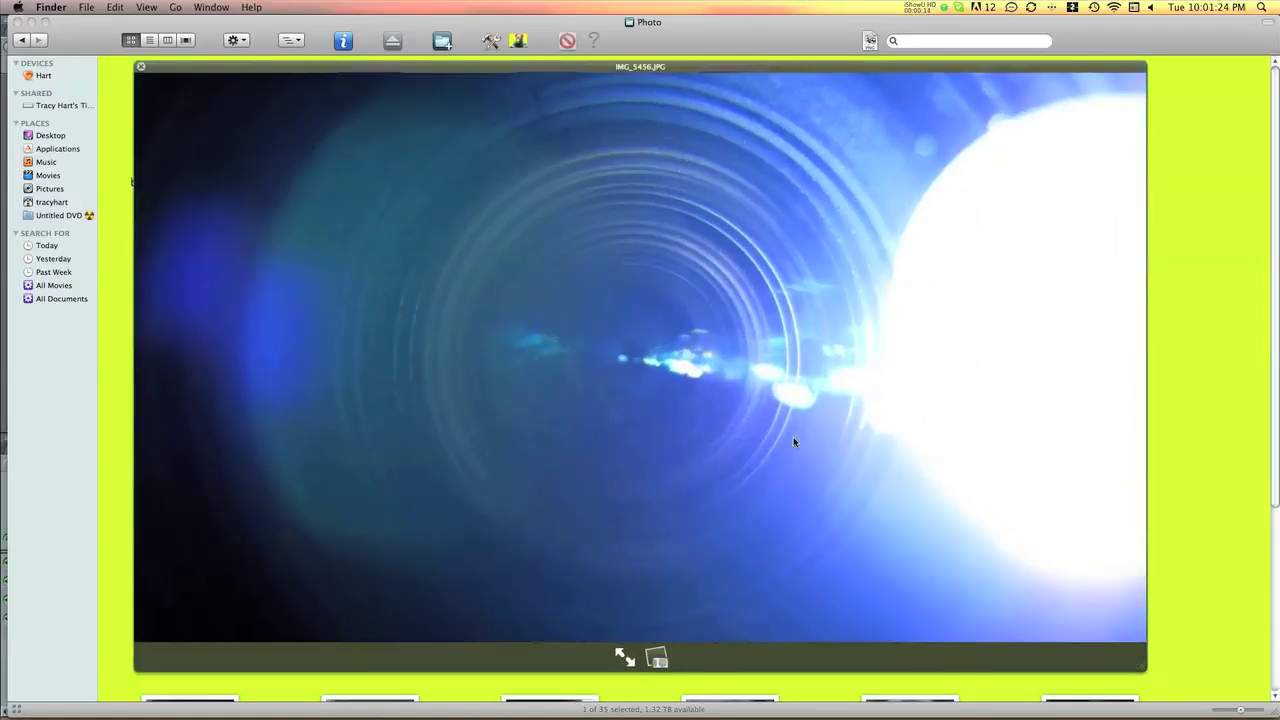
key(space)
click(892, 546)
key(space)
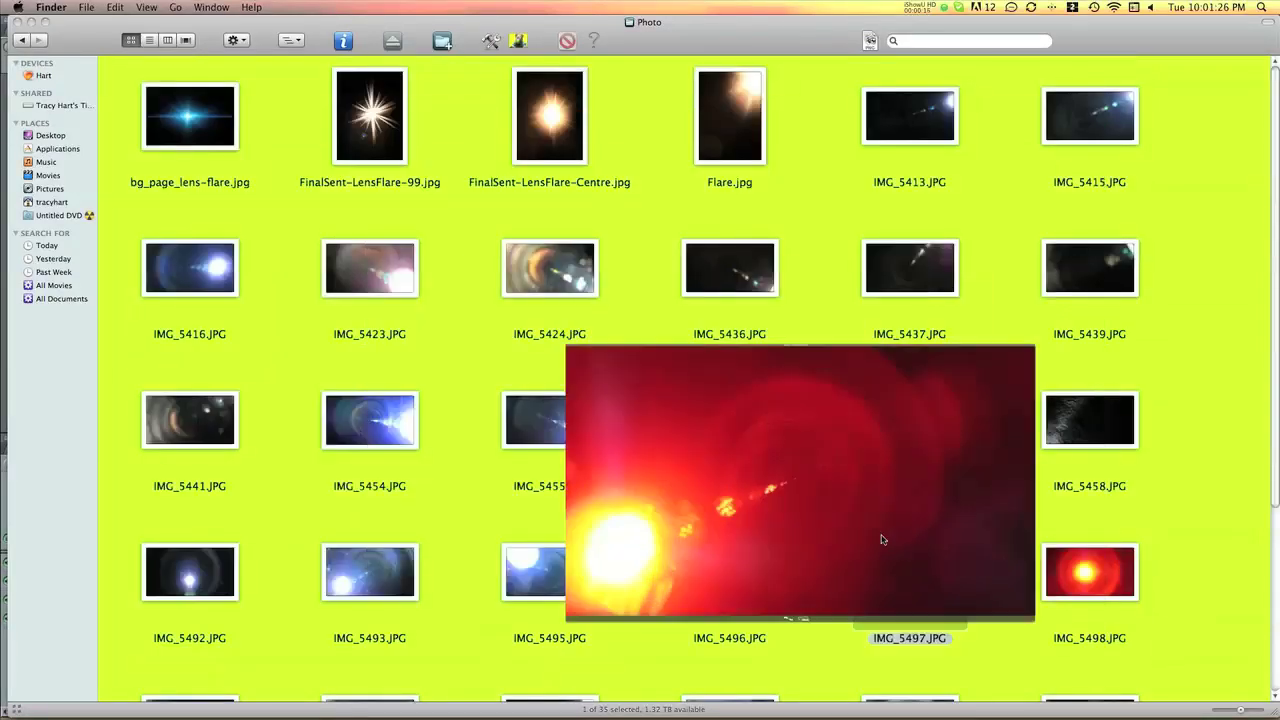
key(space)
click(19, 40)
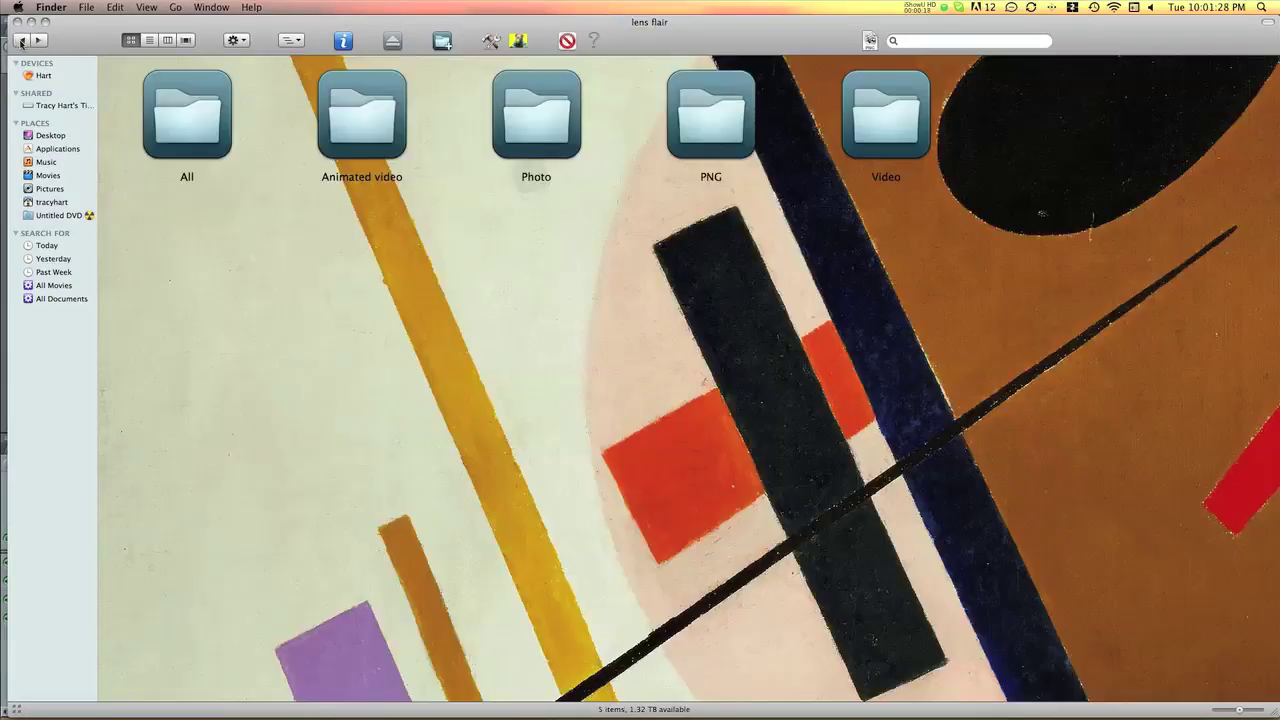
- Bring Final Cut Pro forward and open the Lens Flair Effect (from Color) sequence near 01:00:19:20
key(F9)
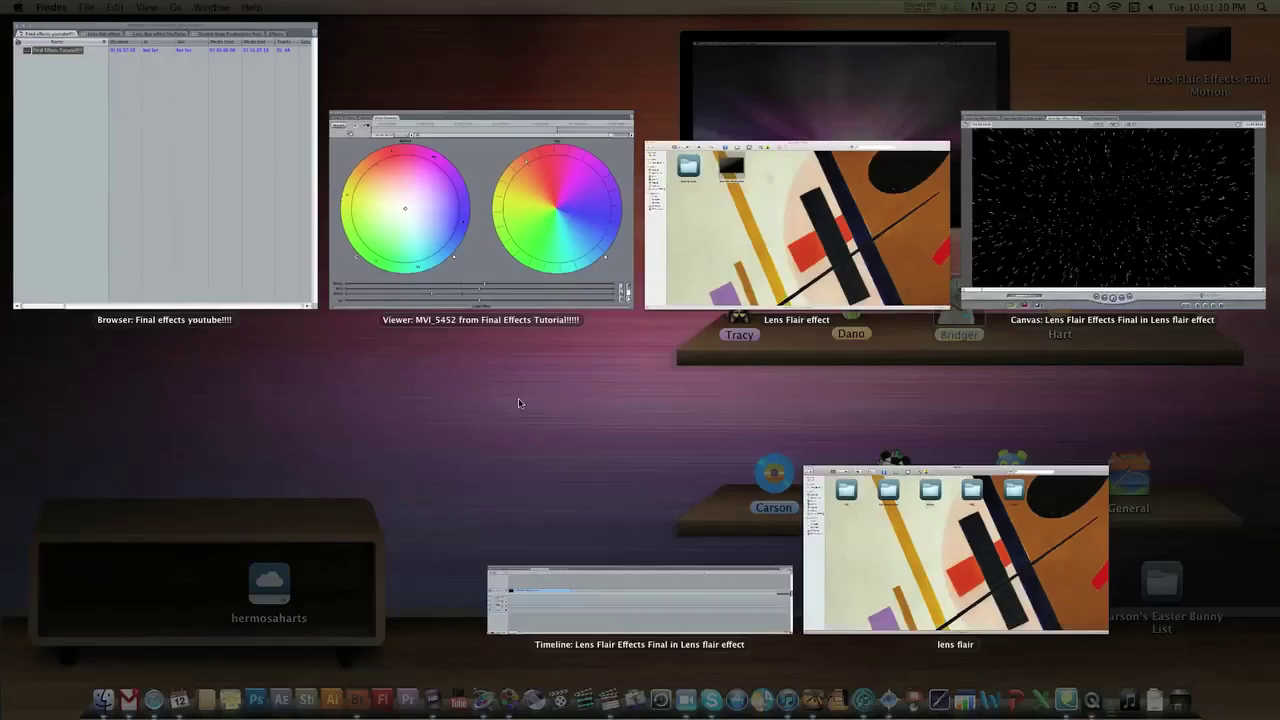
click(660, 615)
click(131, 448)
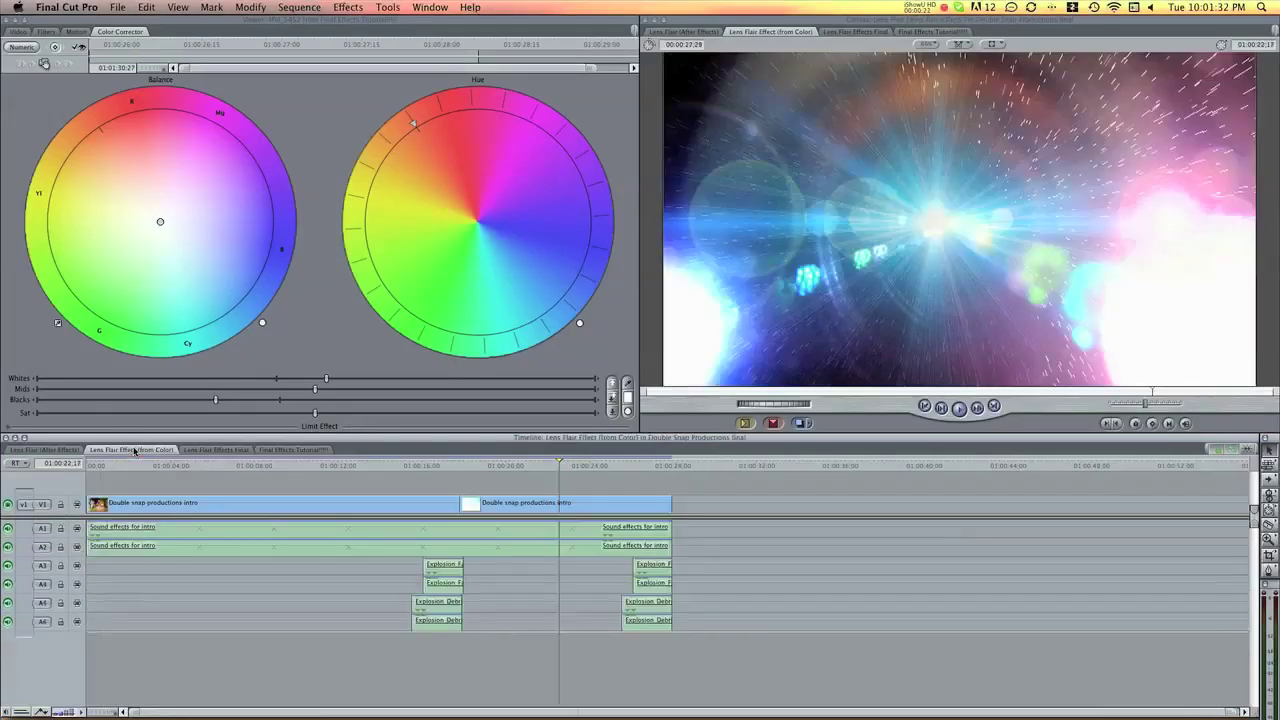
drag(543, 469, 591, 456)
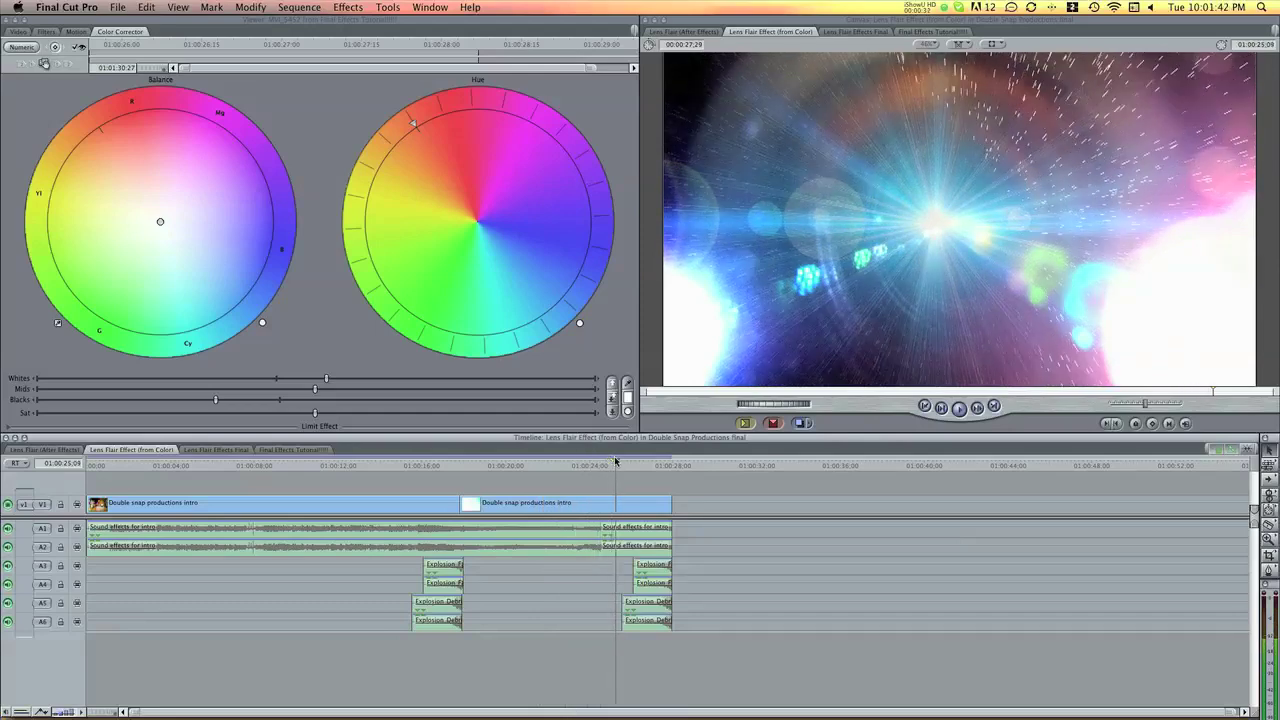
- Switch to the Lens Flair Effects Final sequence and scrub the starfield to about 01:00:00:23
click(216, 450)
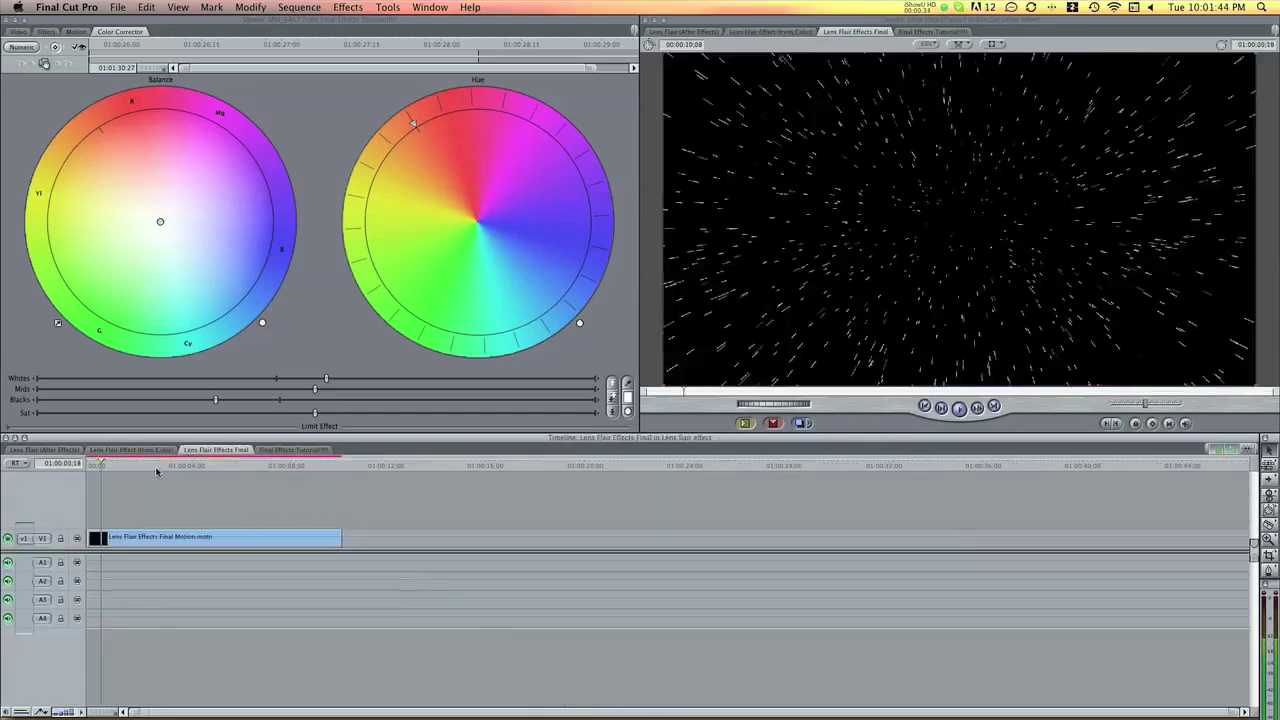
drag(123, 472, 88, 470)
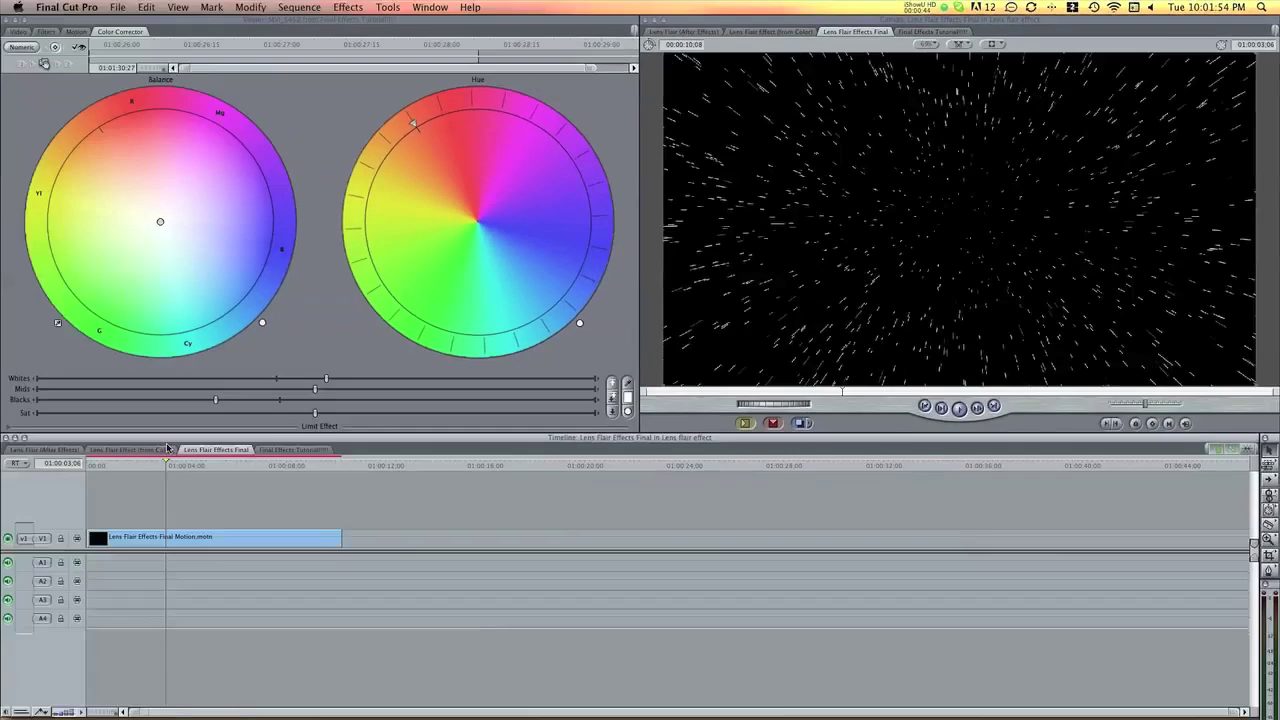
drag(177, 468, 121, 468)
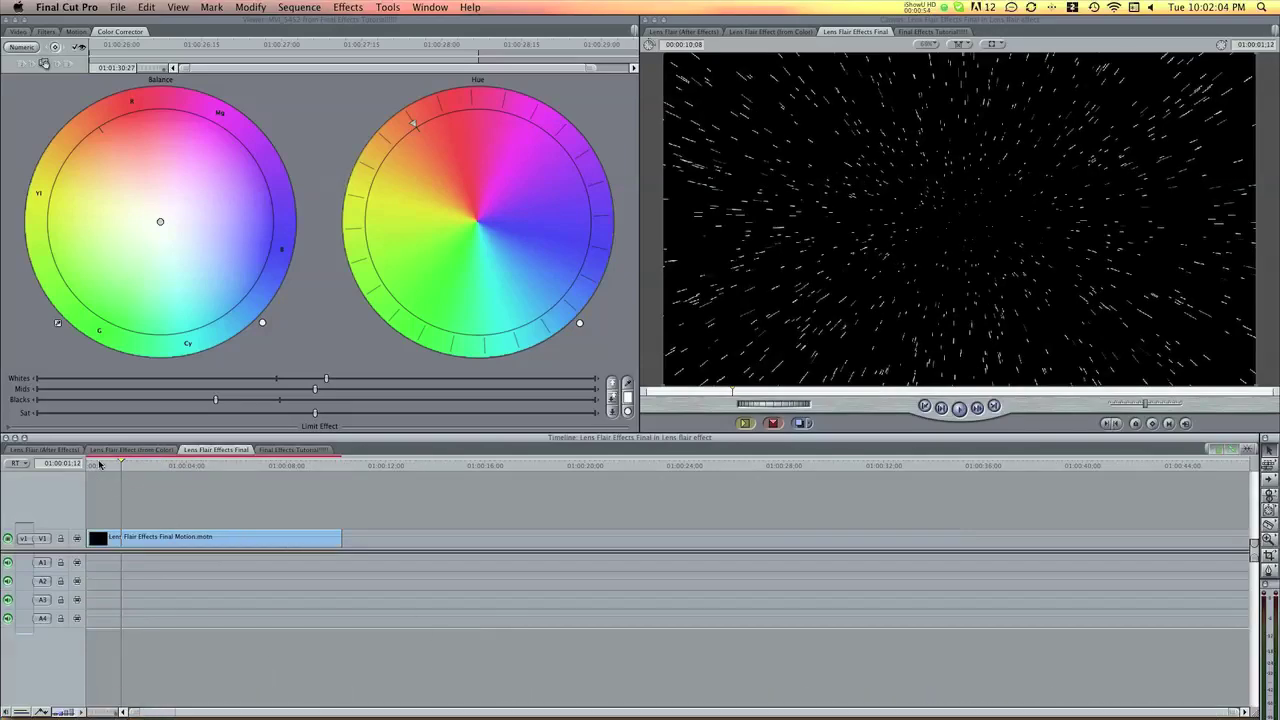
drag(101, 468, 104, 471)
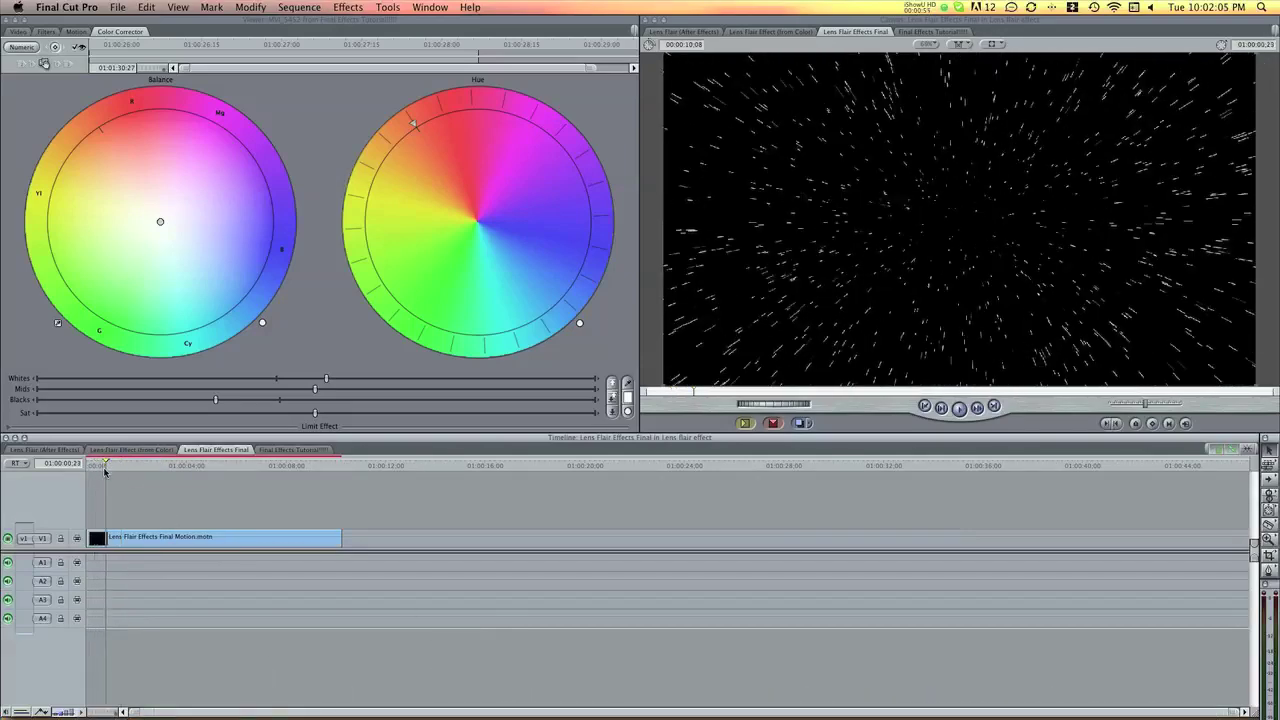
- Send the selected starfield clip to Motion as 'Lens Flair Effects Final Motion', replacing the existing project
click(135, 537)
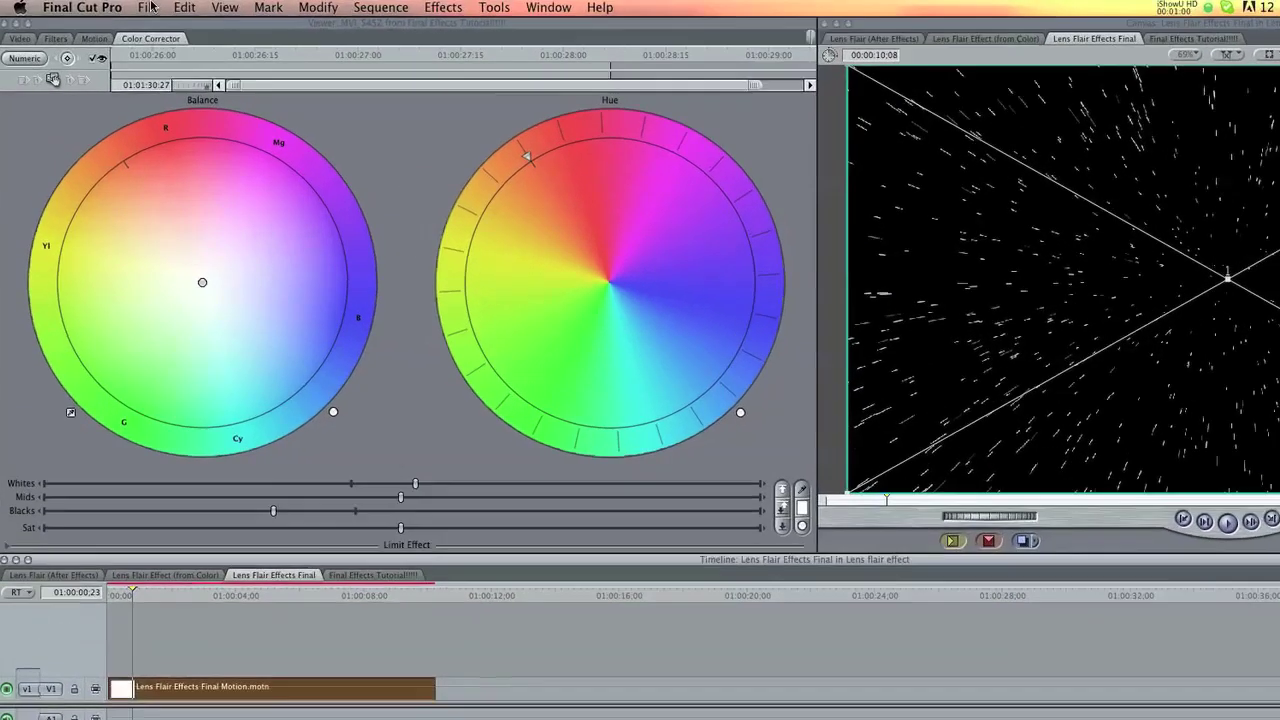
click(118, 7)
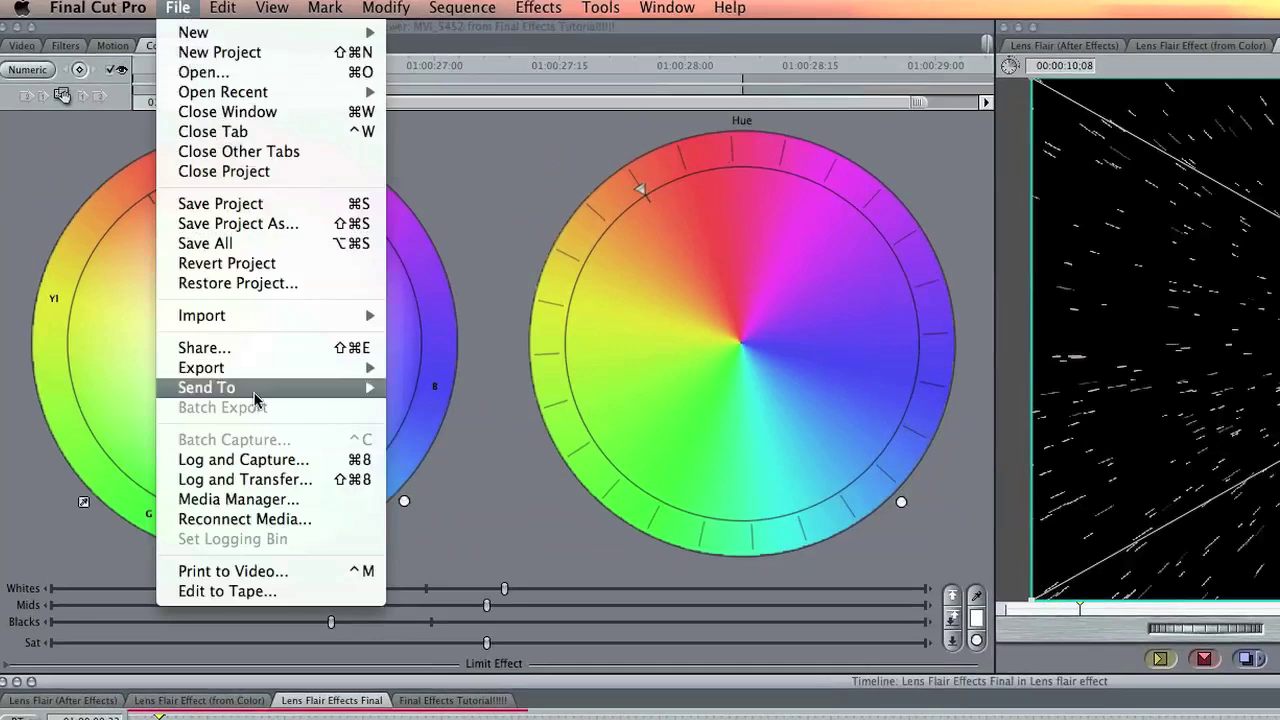
mouse_move(254, 395)
click(455, 387)
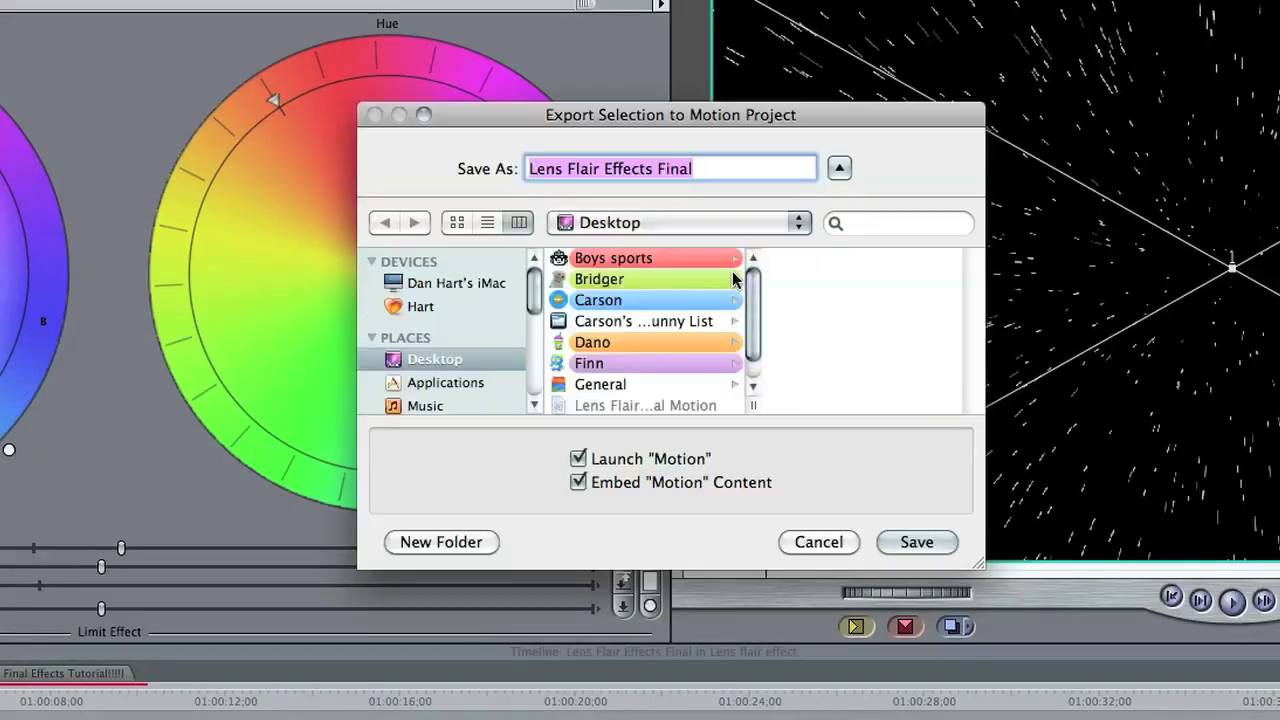
click(747, 165)
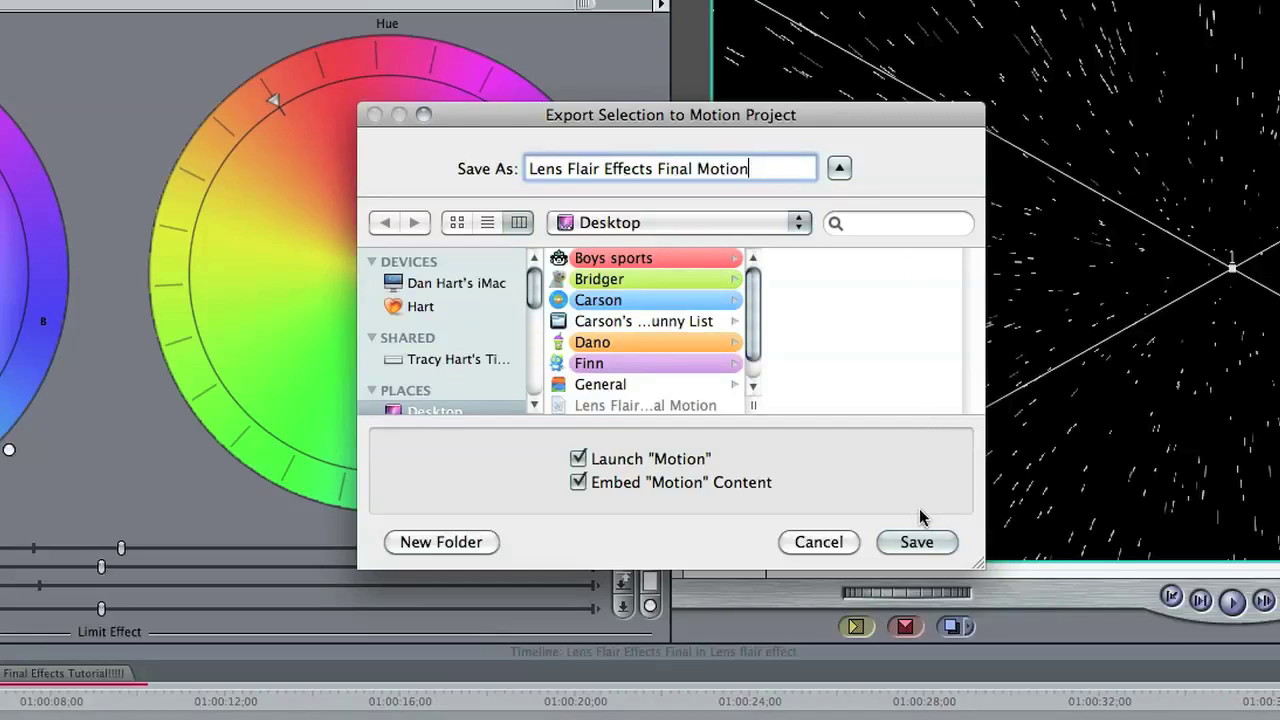
click(918, 544)
click(838, 269)
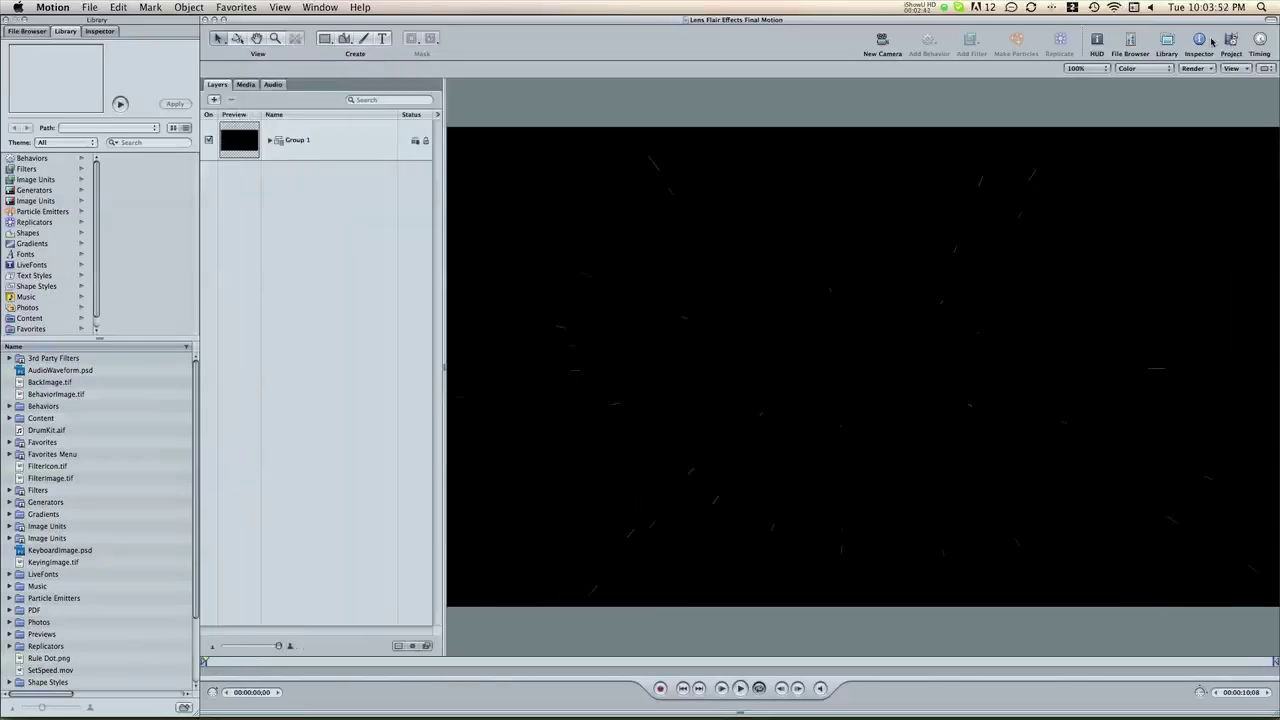
- Narrow the Layers pane, collapse and select Group 1, and scrub the starfield's opening frames
drag(520, 240, 417, 228)
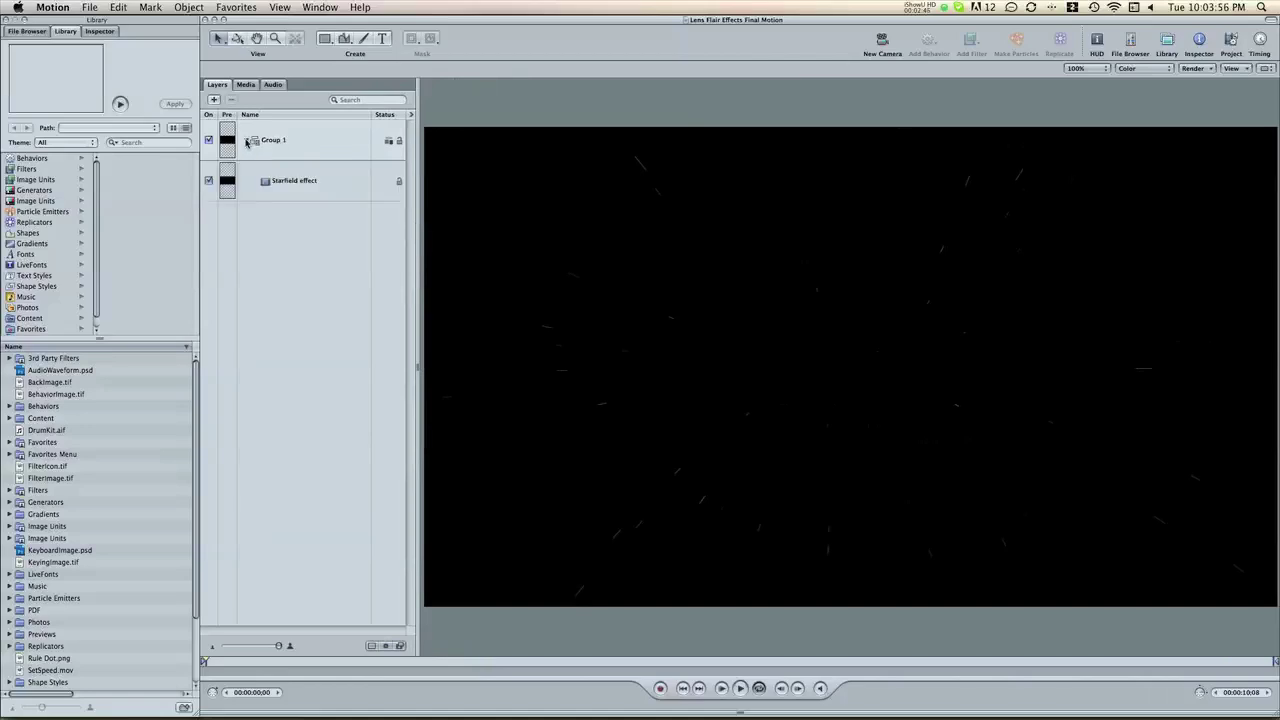
click(277, 180)
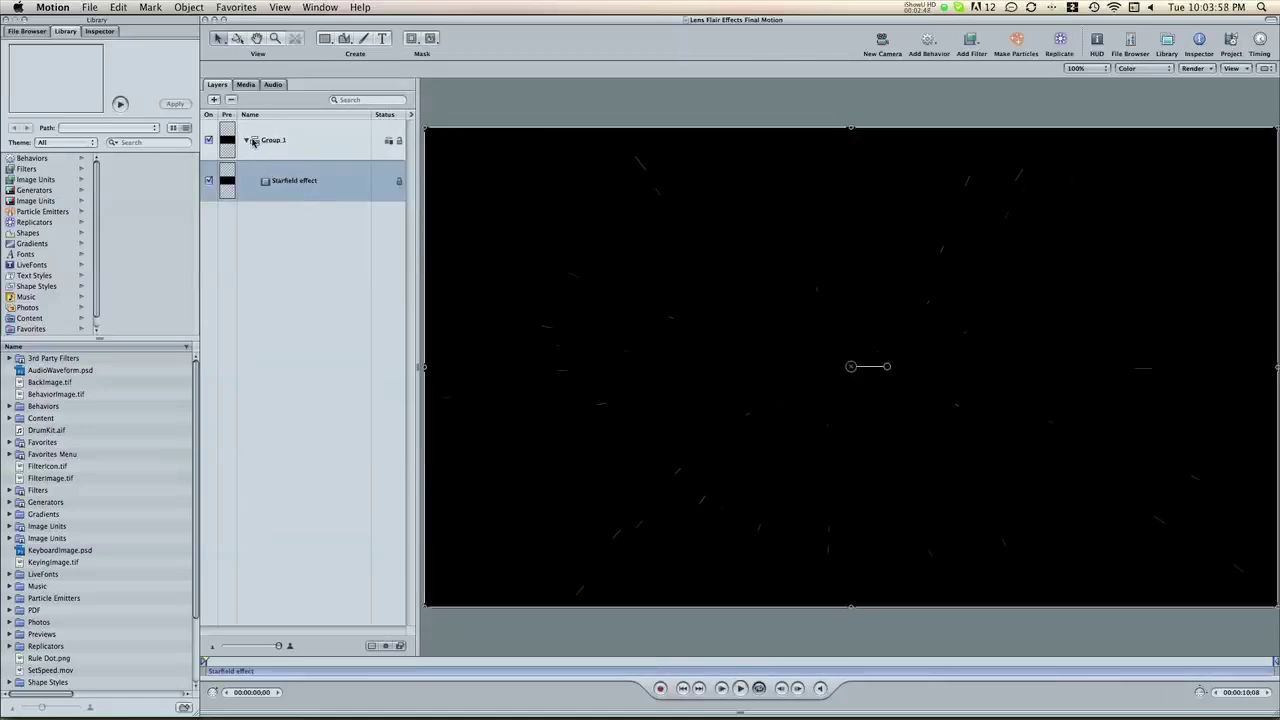
click(247, 141)
click(275, 141)
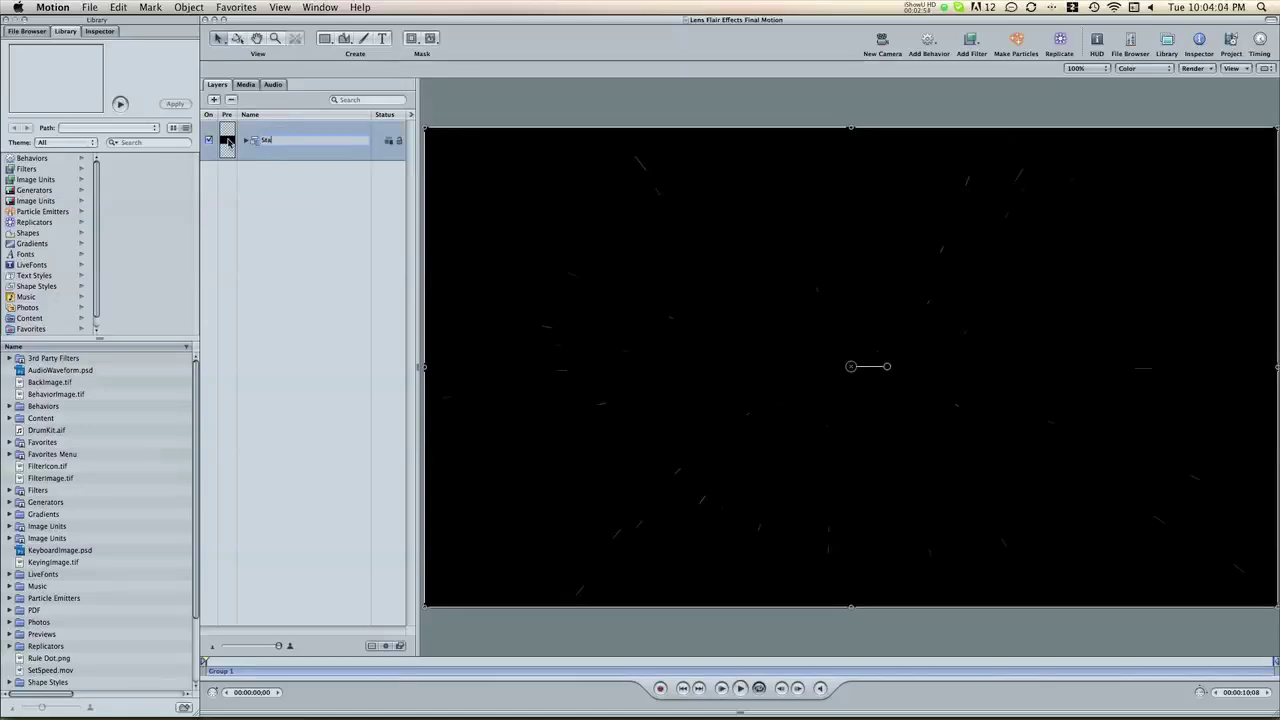
click(260, 176)
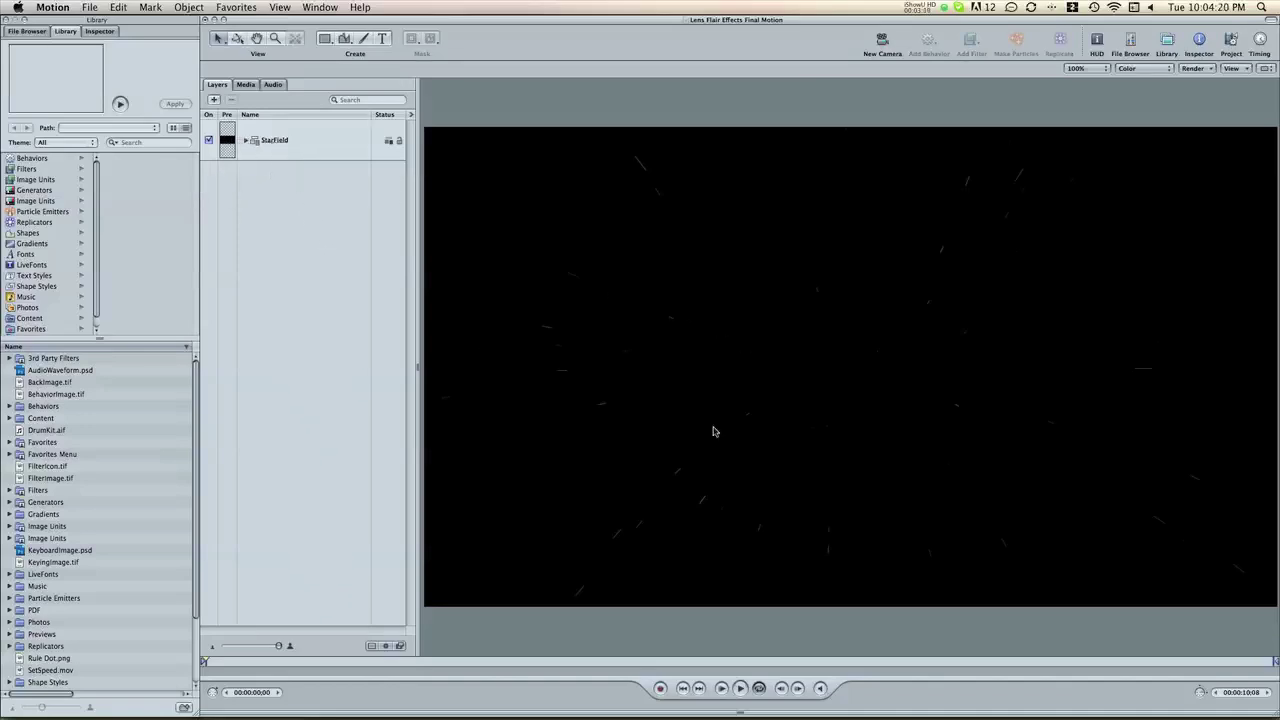
drag(228, 661, 254, 651)
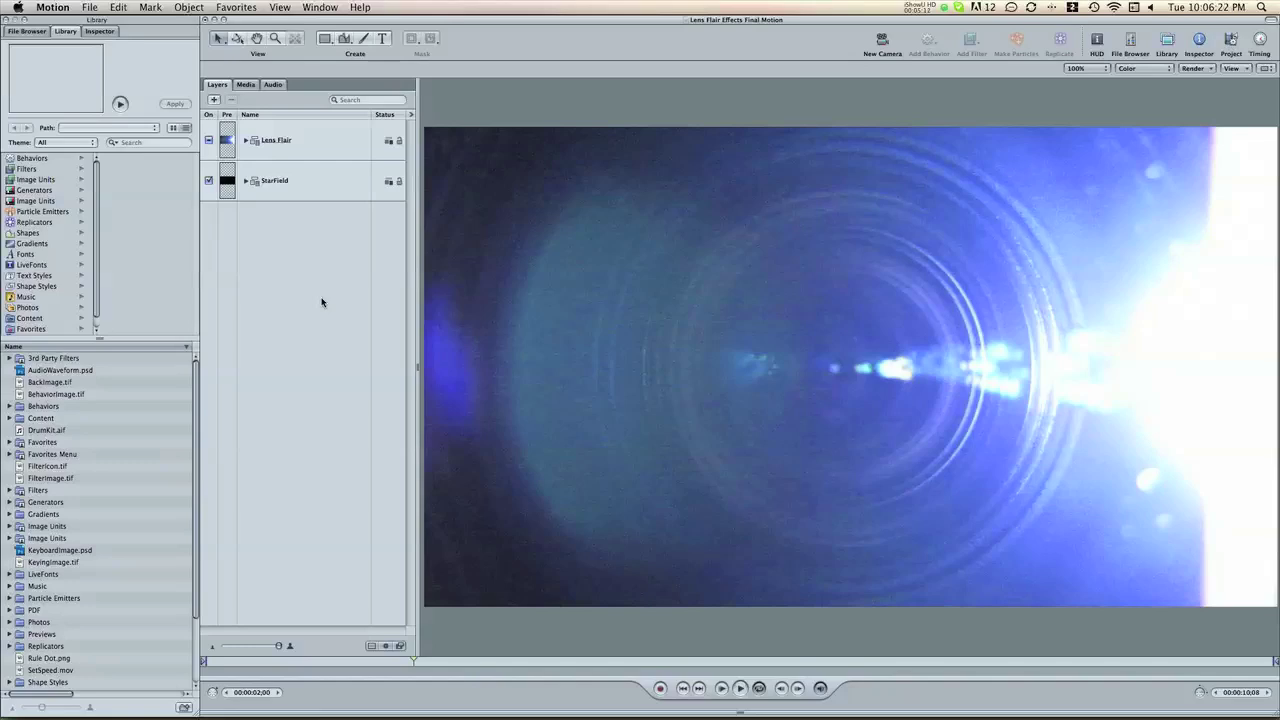
- Add a Contrast filter to the MVI_5452 clip with contrast 1.66 and pivot 0.68
click(245, 141)
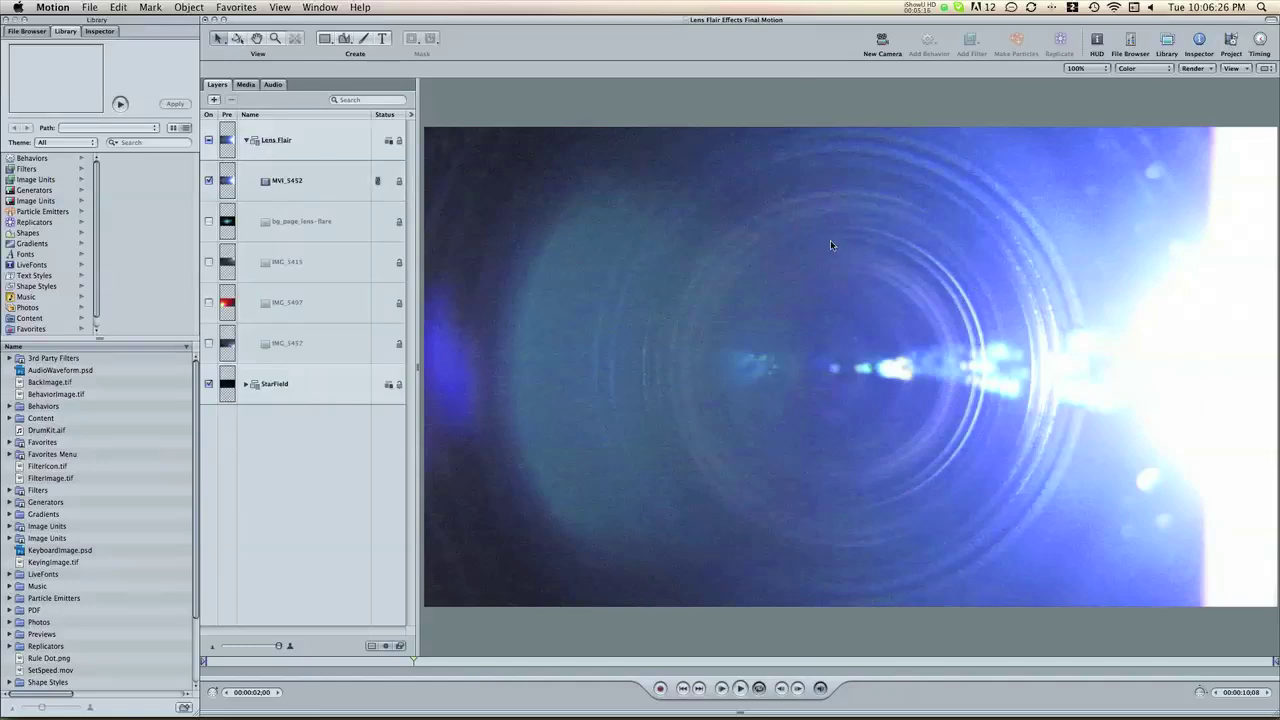
click(296, 186)
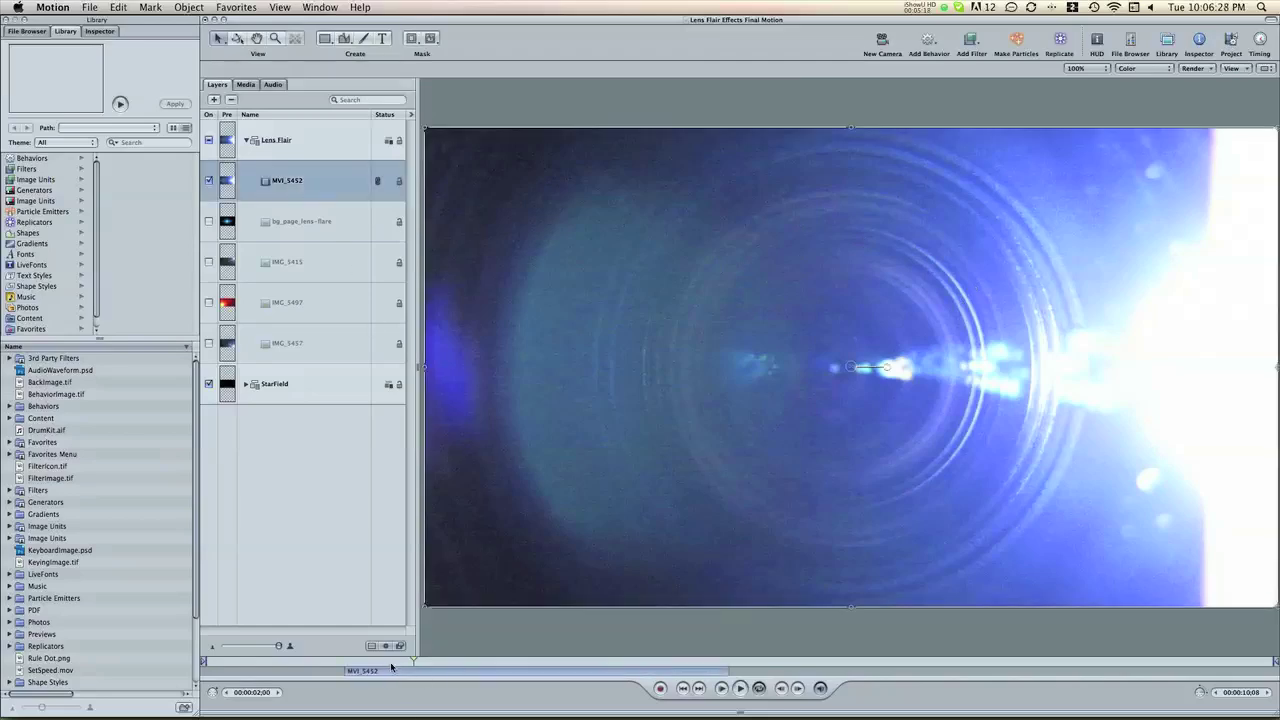
drag(395, 662, 430, 660)
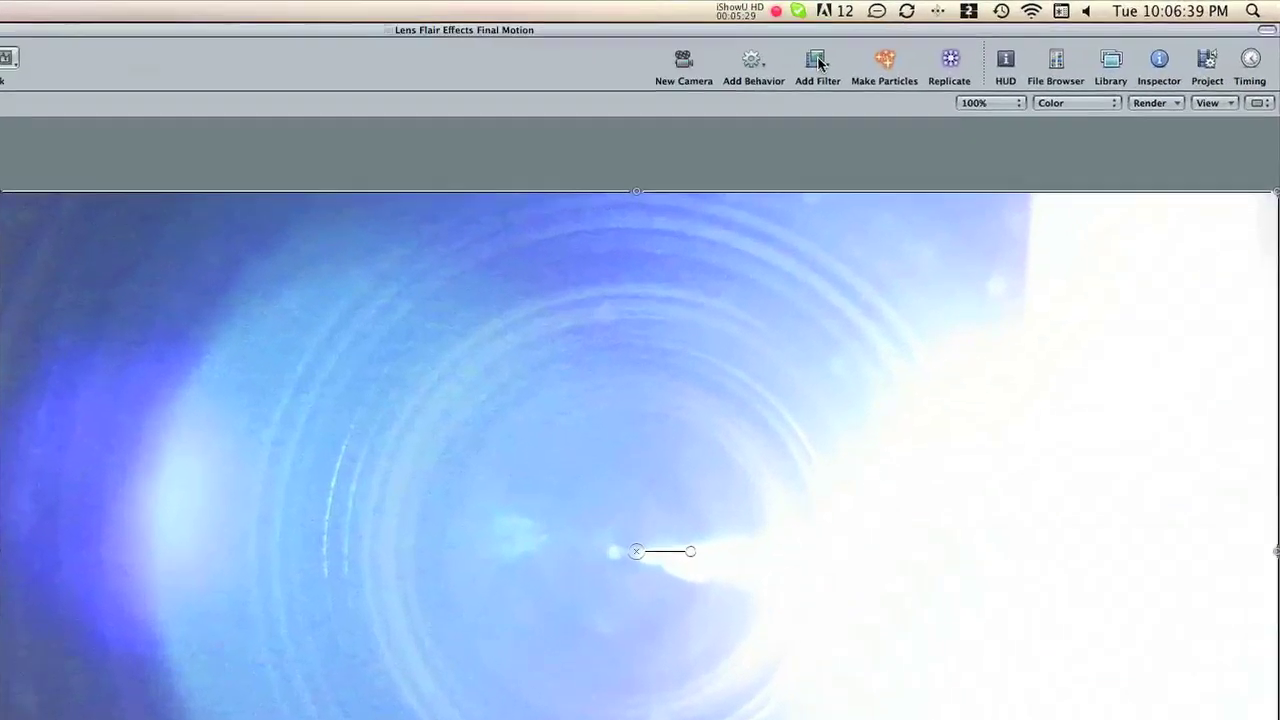
click(968, 44)
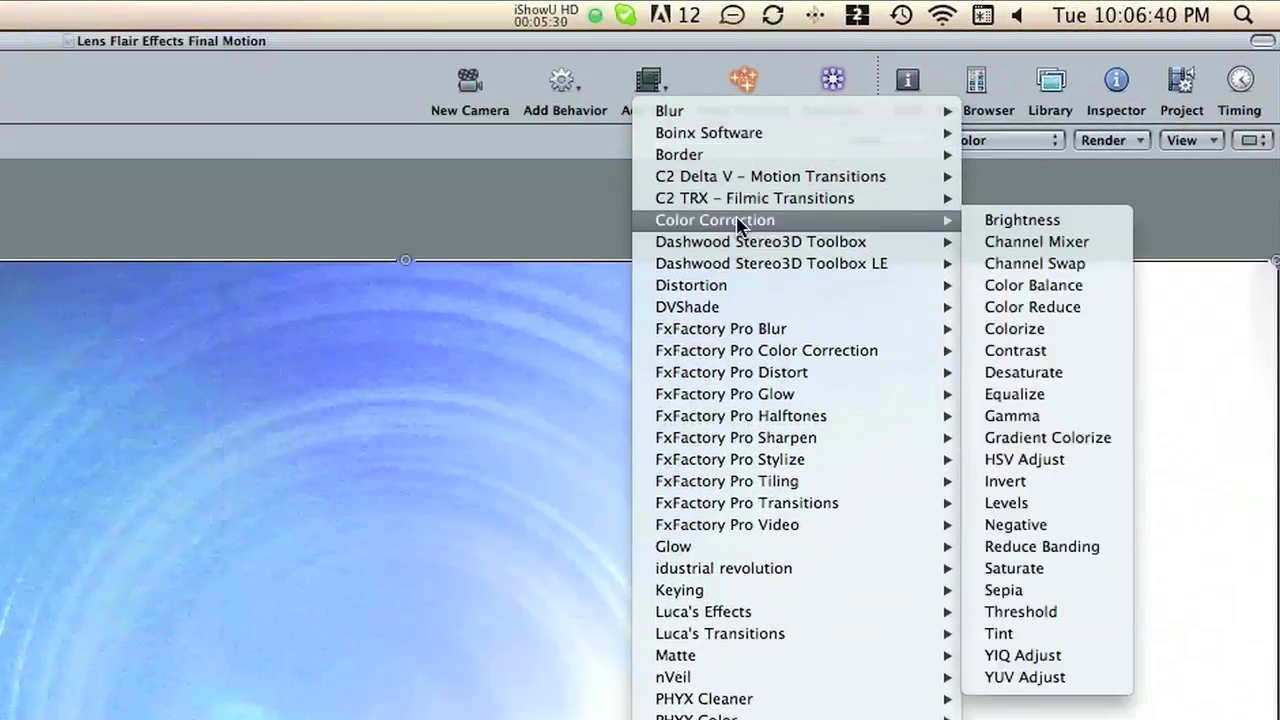
click(1030, 358)
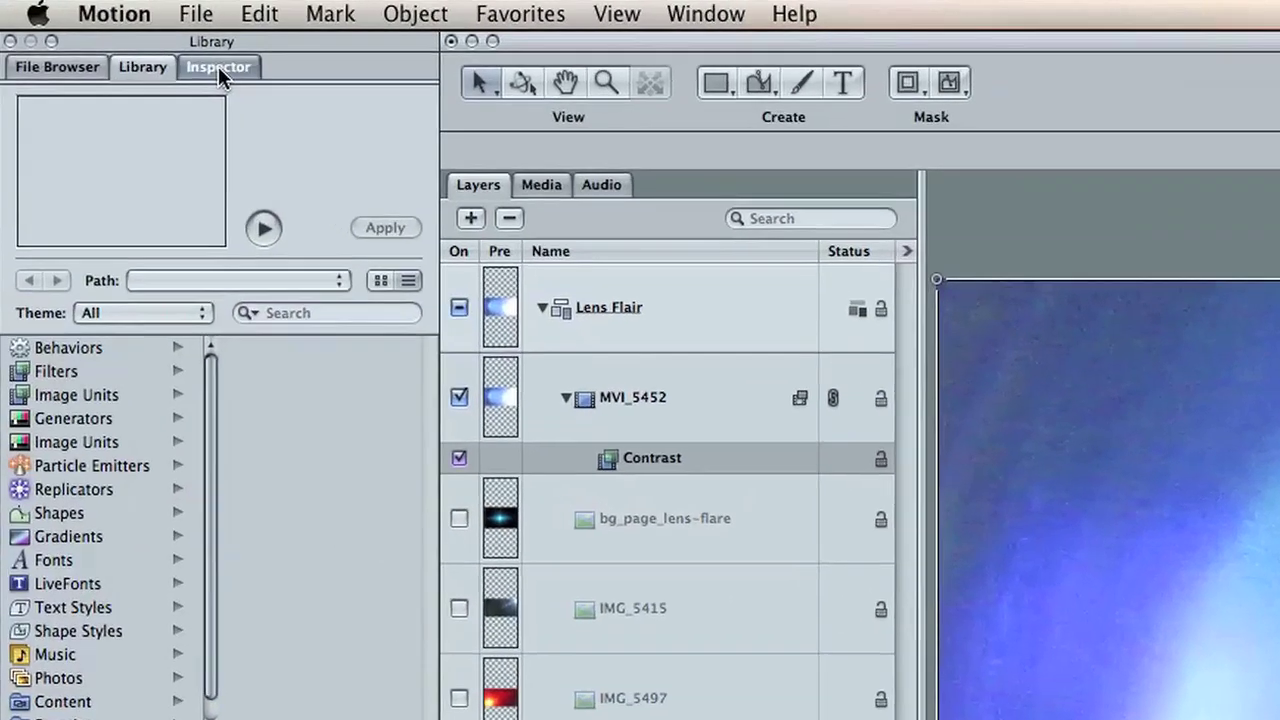
click(202, 62)
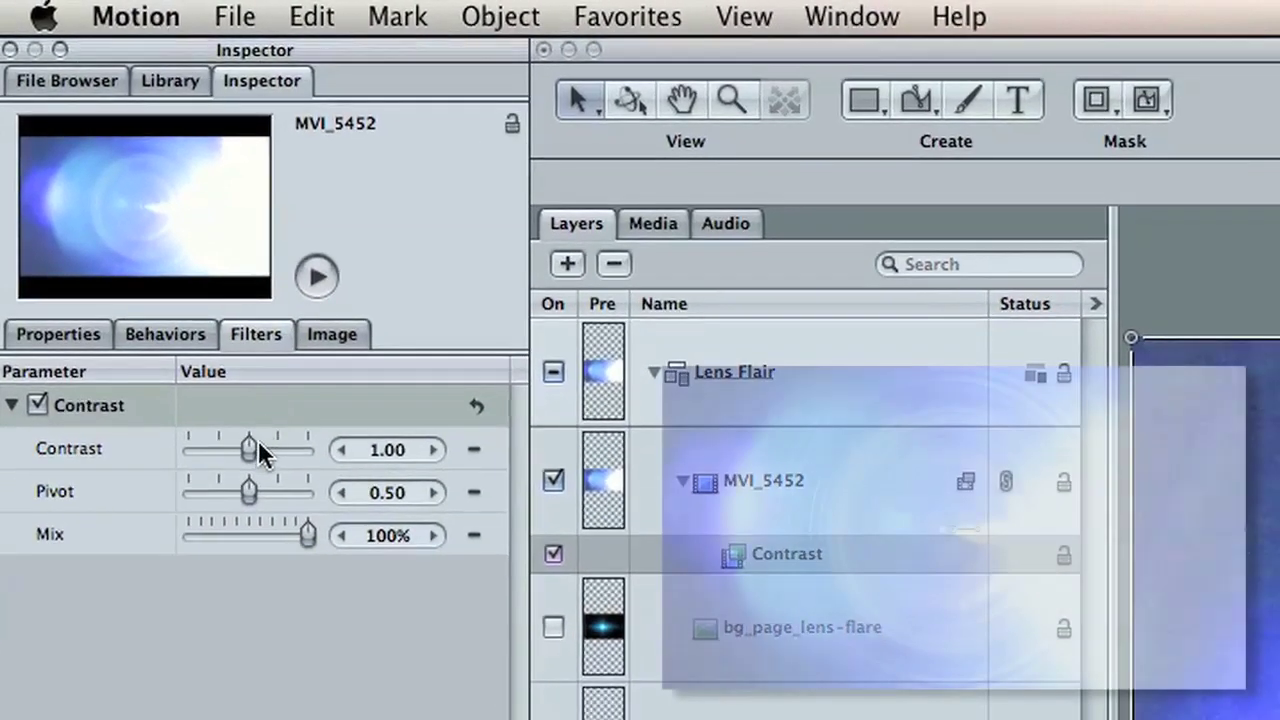
drag(256, 447, 290, 447)
drag(254, 494, 293, 473)
- Set MVI_5452's blend mode to Screen and preview a frame about two seconds in
click(92, 335)
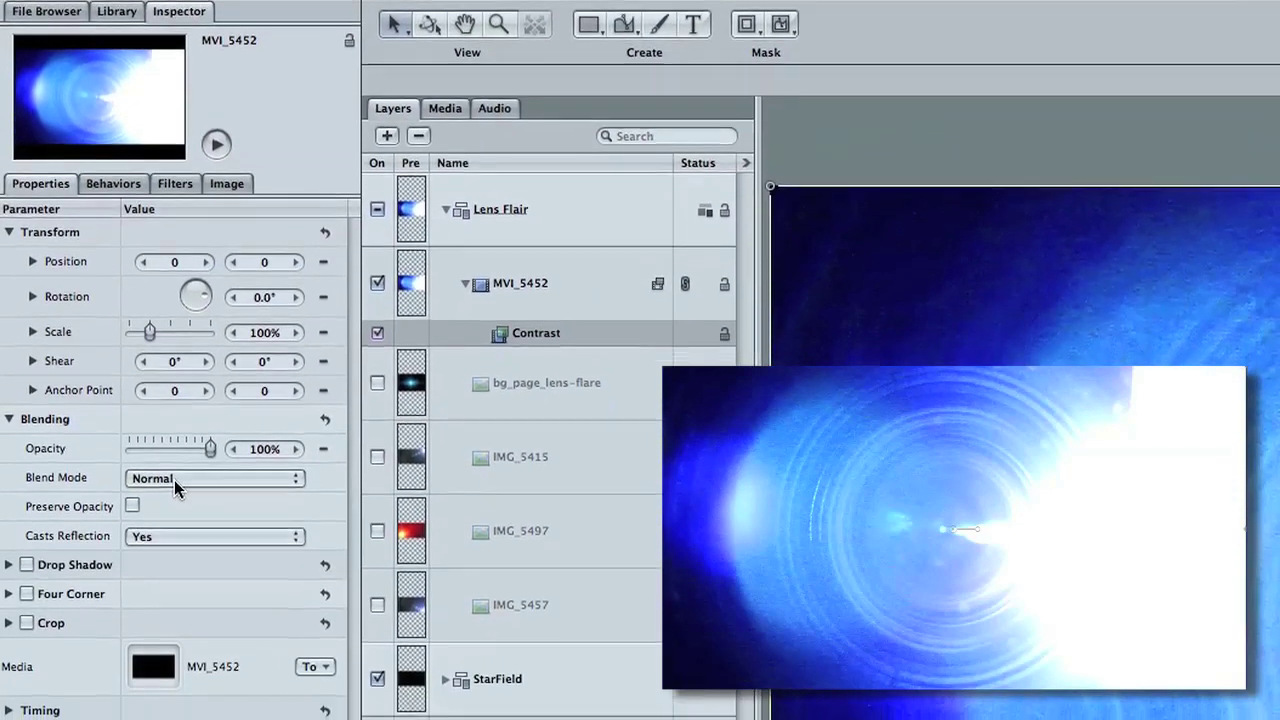
click(174, 511)
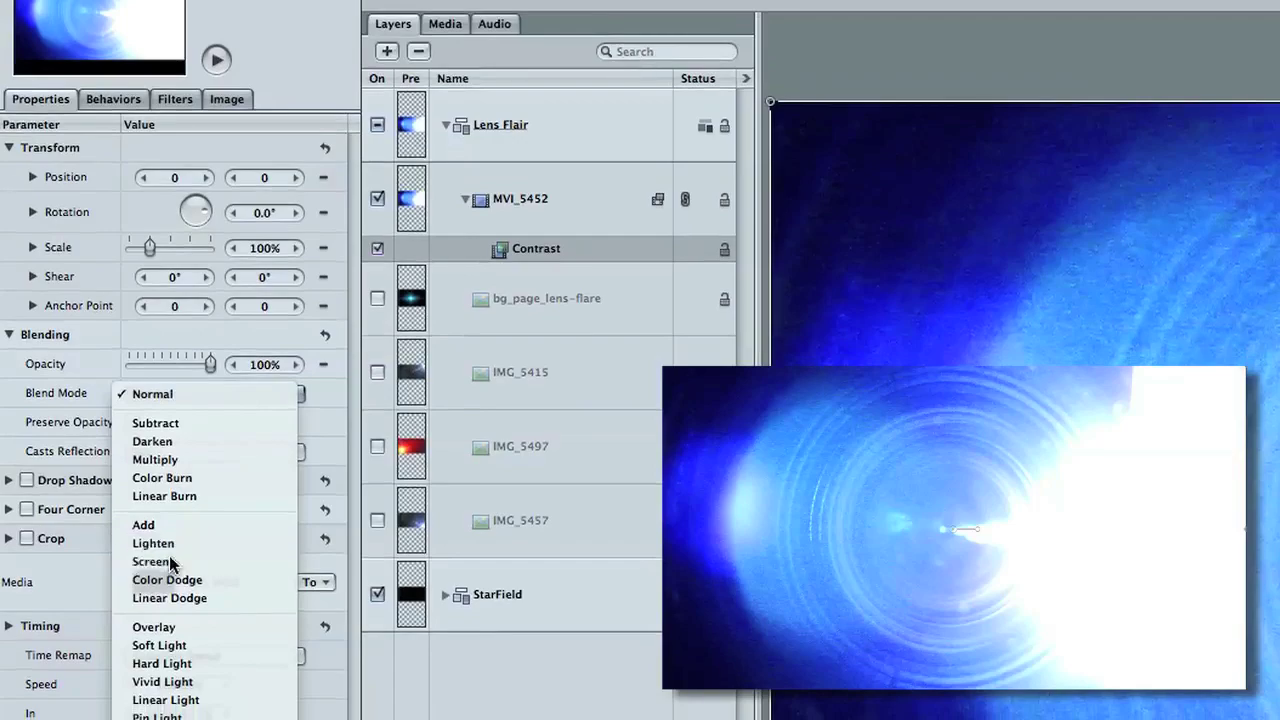
click(170, 562)
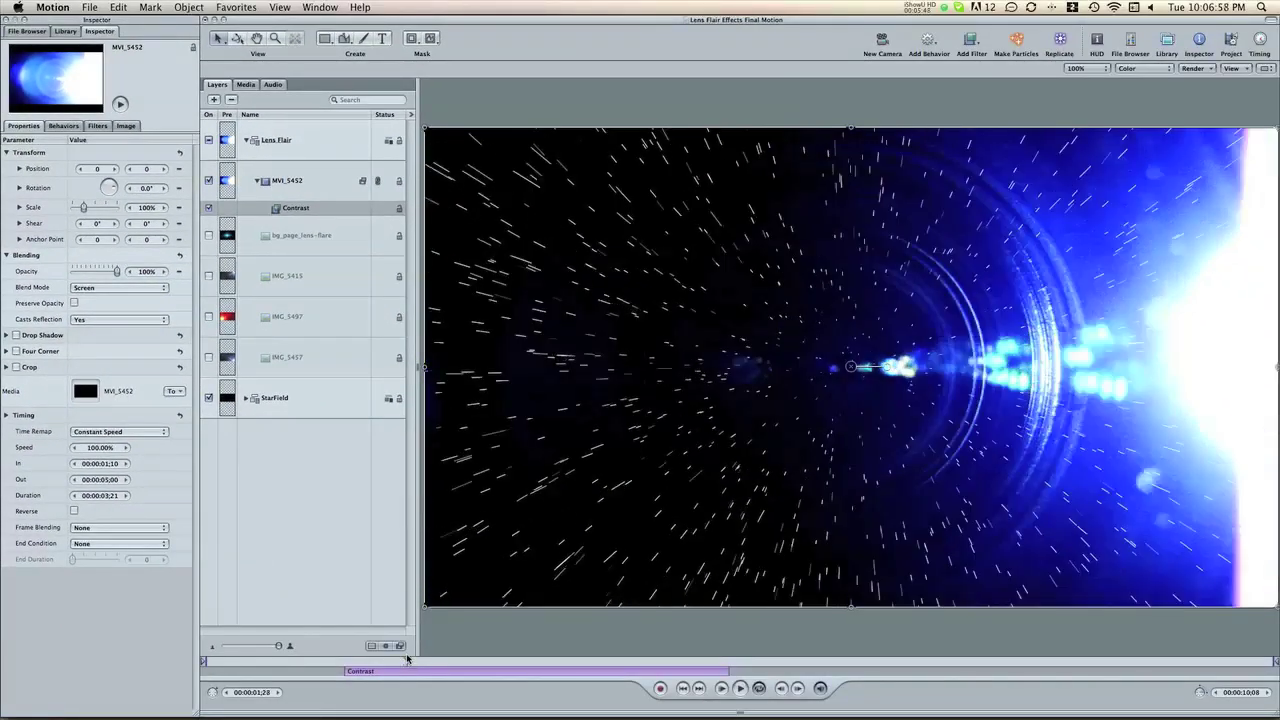
mouse_move(407, 658)
mouse_down()
mouse_move(494, 650)
mouse_move(413, 655)
mouse_up()
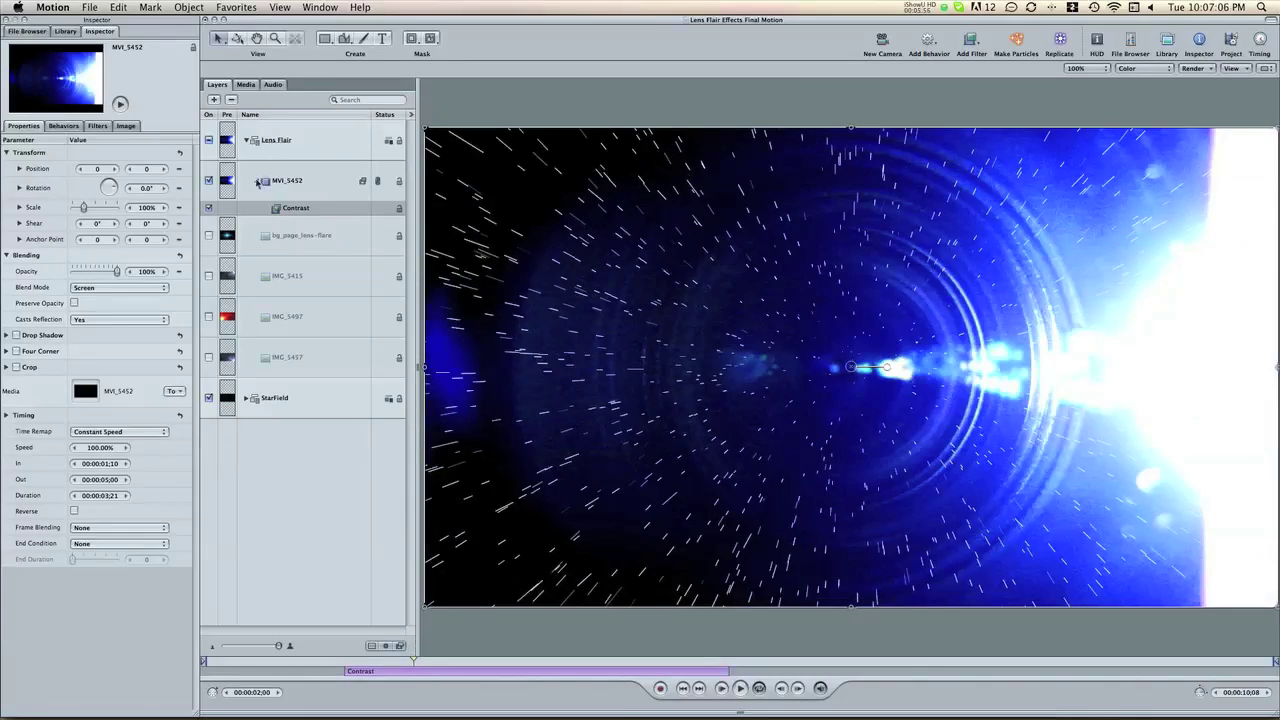
- Collapse MVI_5452's Contrast filter and zoom the canvas out to 50%
click(257, 181)
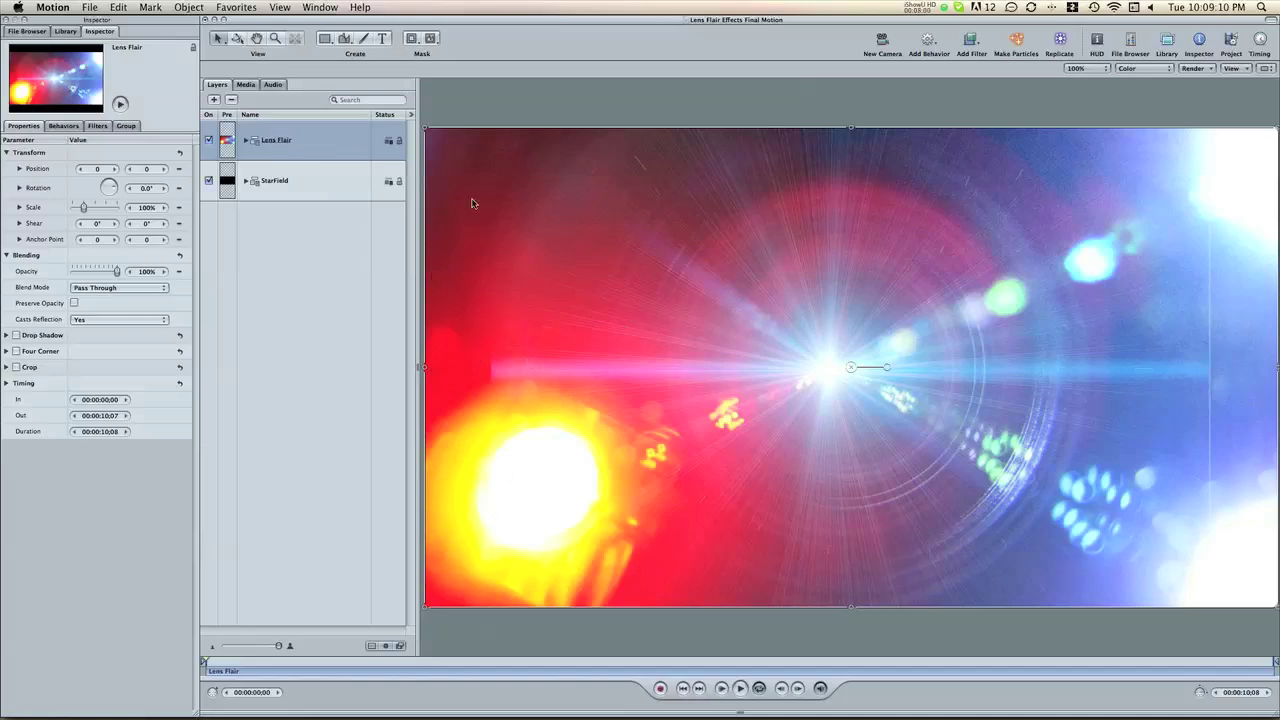
click(276, 38)
alt+click(679, 293)
click(220, 39)
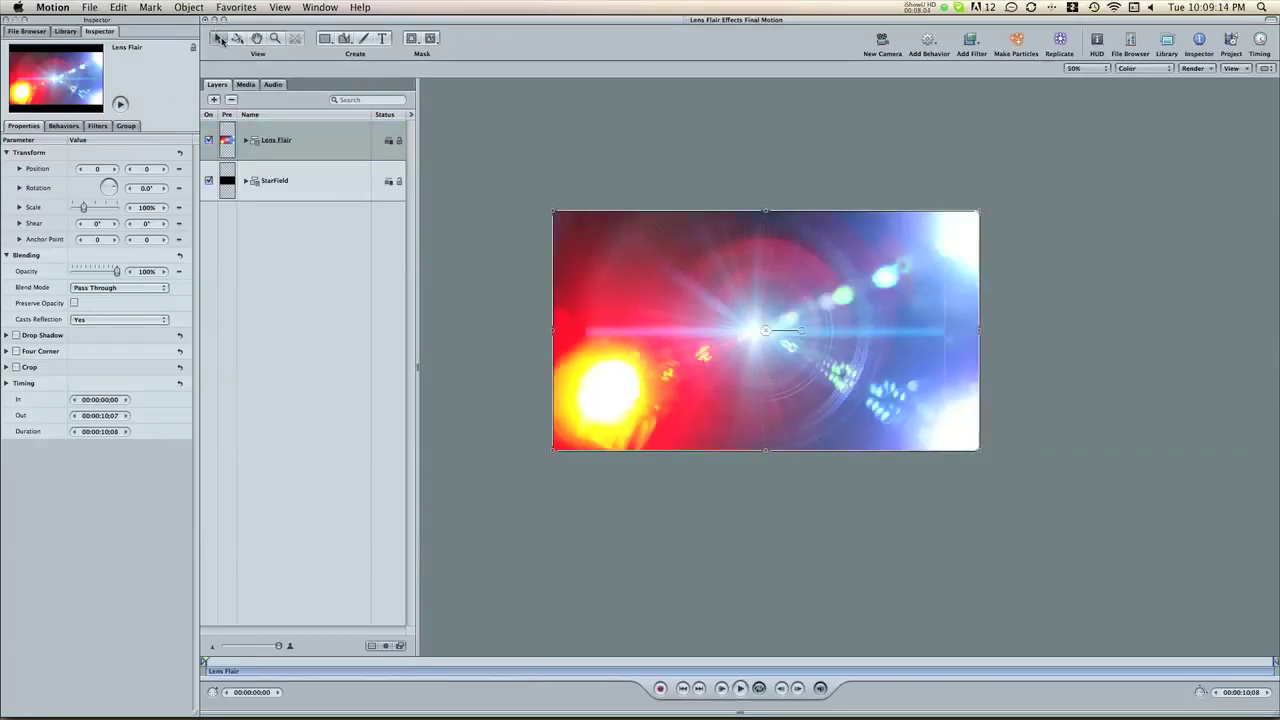
- Expand the Lens Flair group and select the bg_page_lens-flare layer
click(247, 142)
click(272, 192)
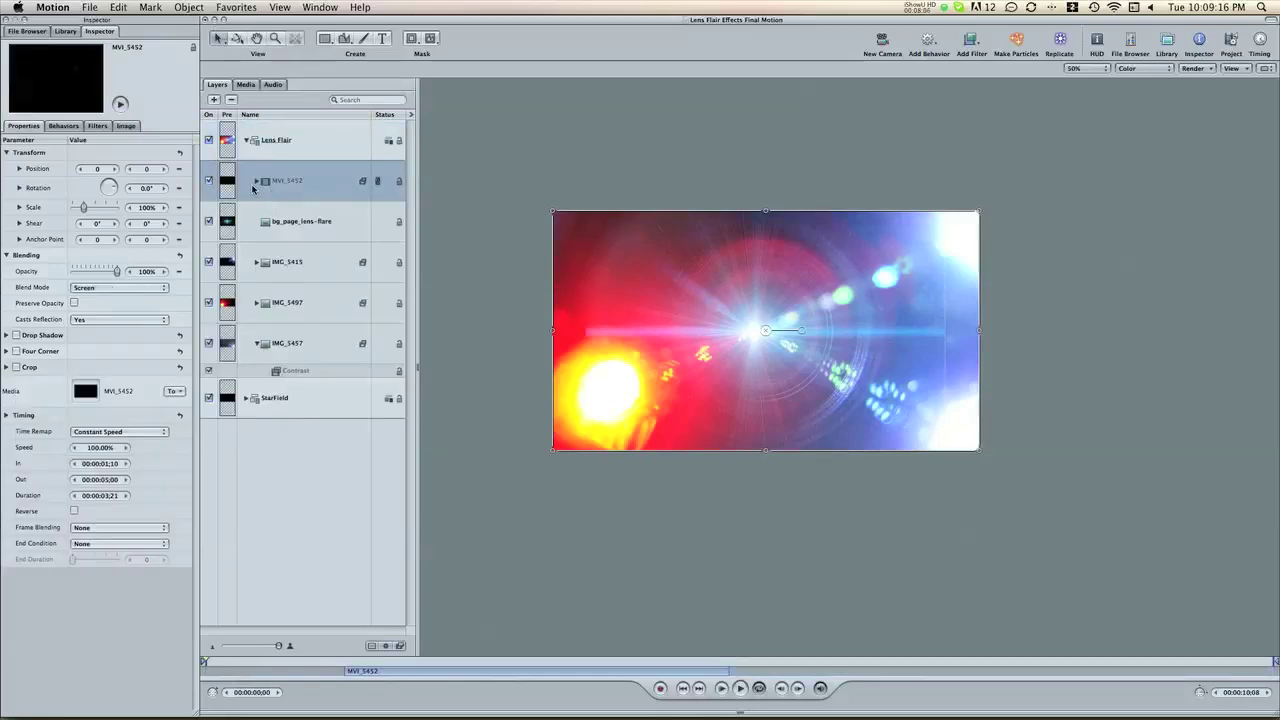
drag(447, 663, 456, 663)
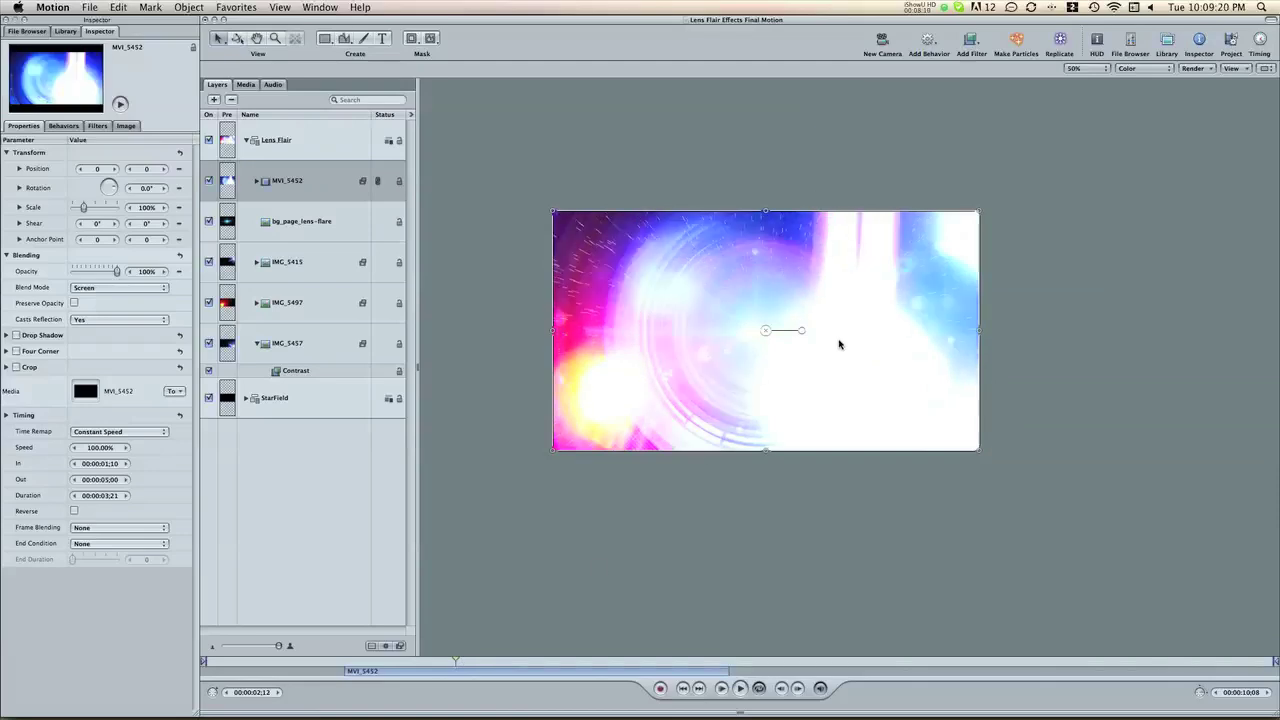
click(268, 222)
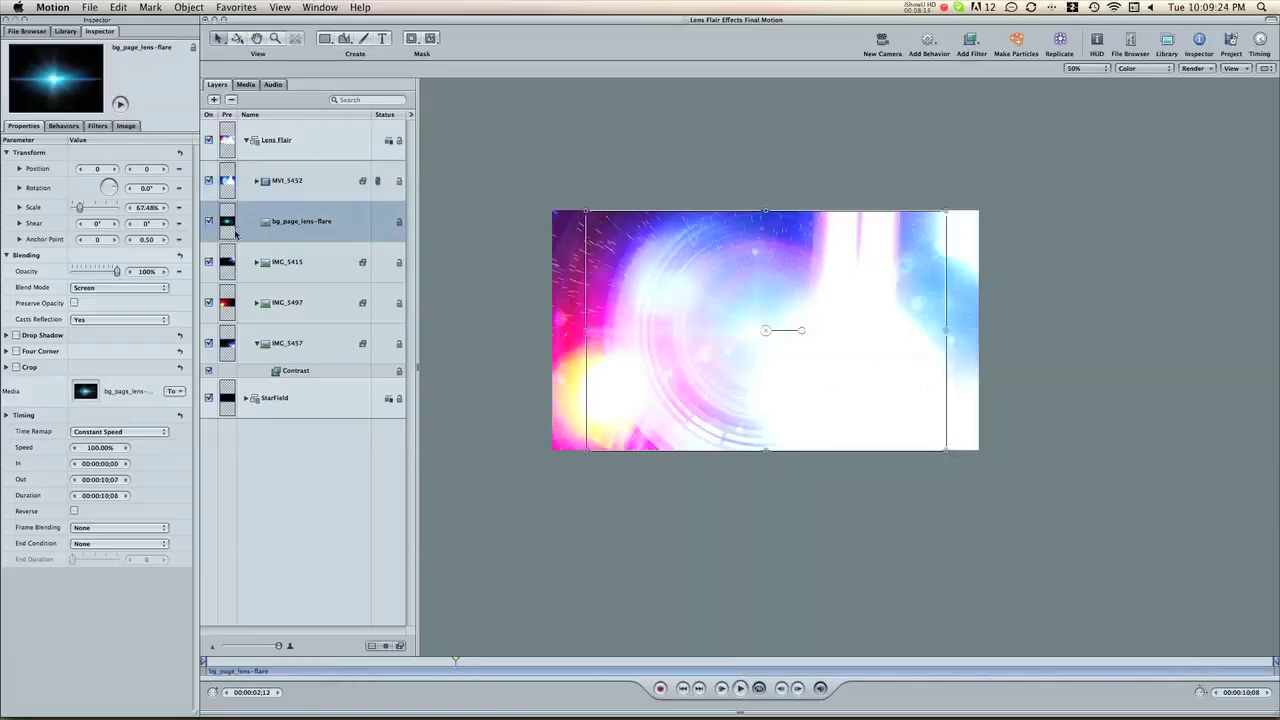
- Isolate bg_page_lens-flare and stretch the starburst to the full frame width
click(208, 262)
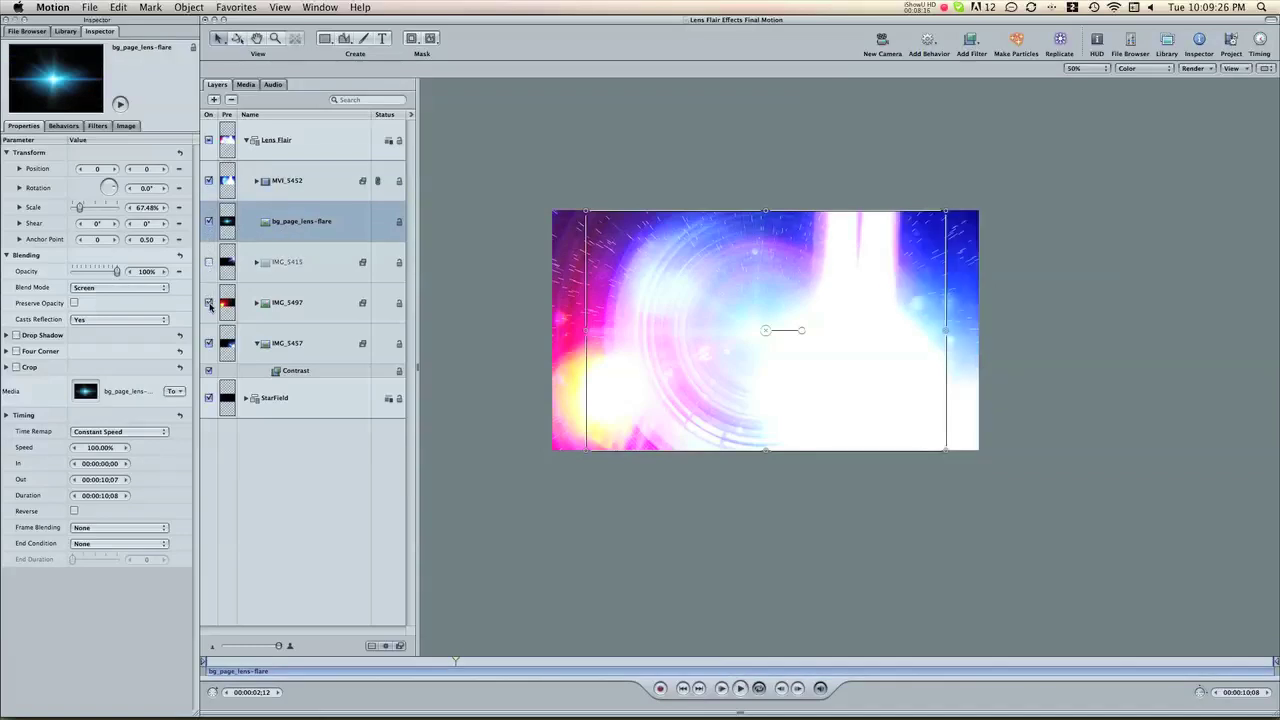
click(209, 303)
click(208, 343)
click(209, 181)
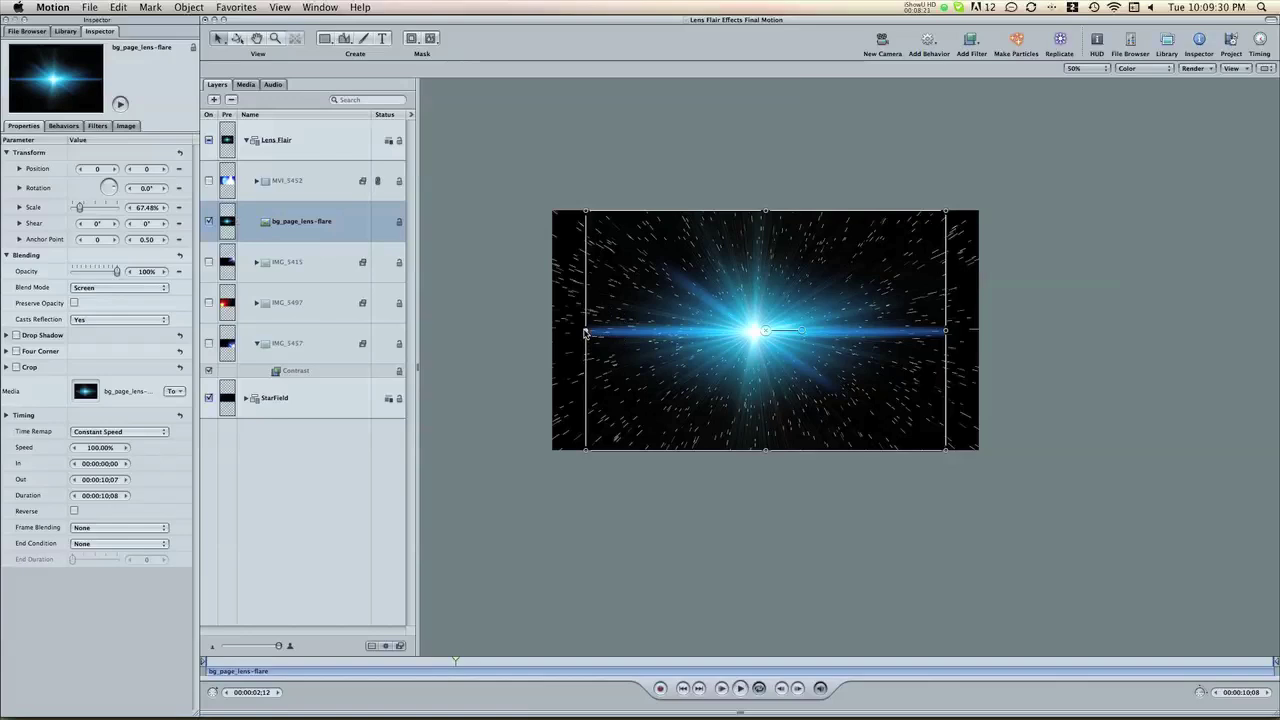
drag(585, 331, 553, 331)
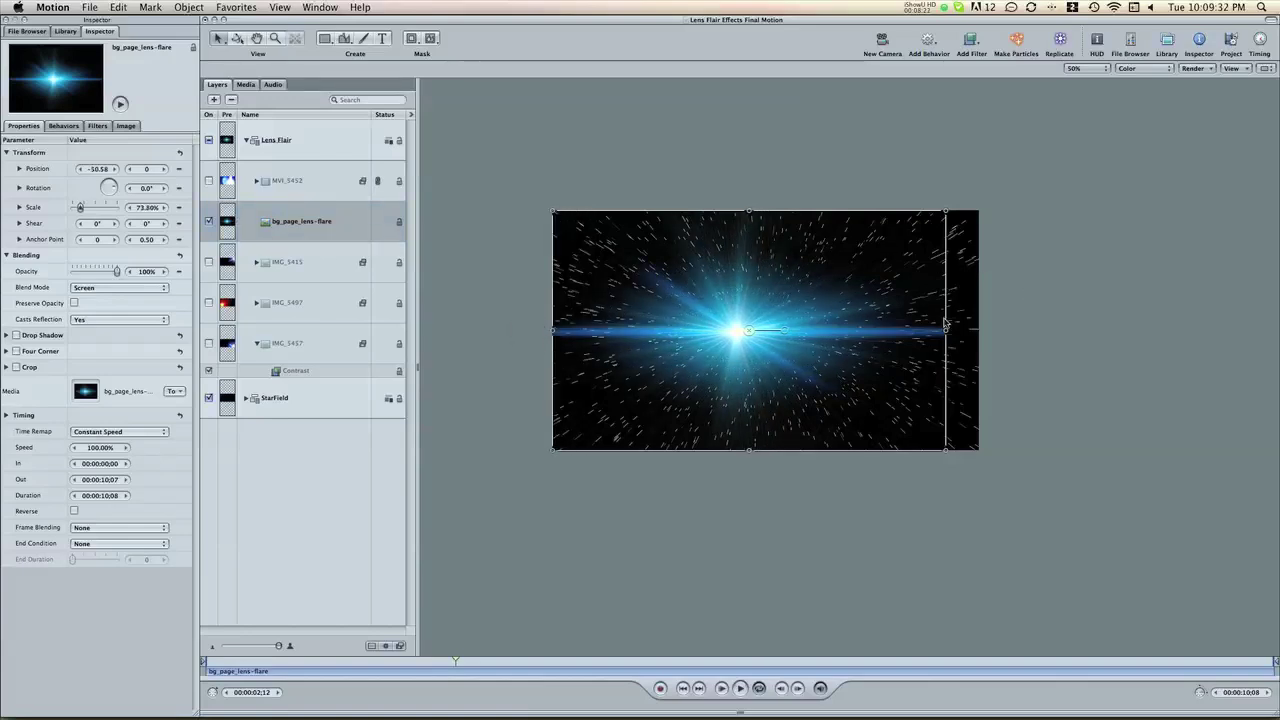
drag(945, 331, 1004, 330)
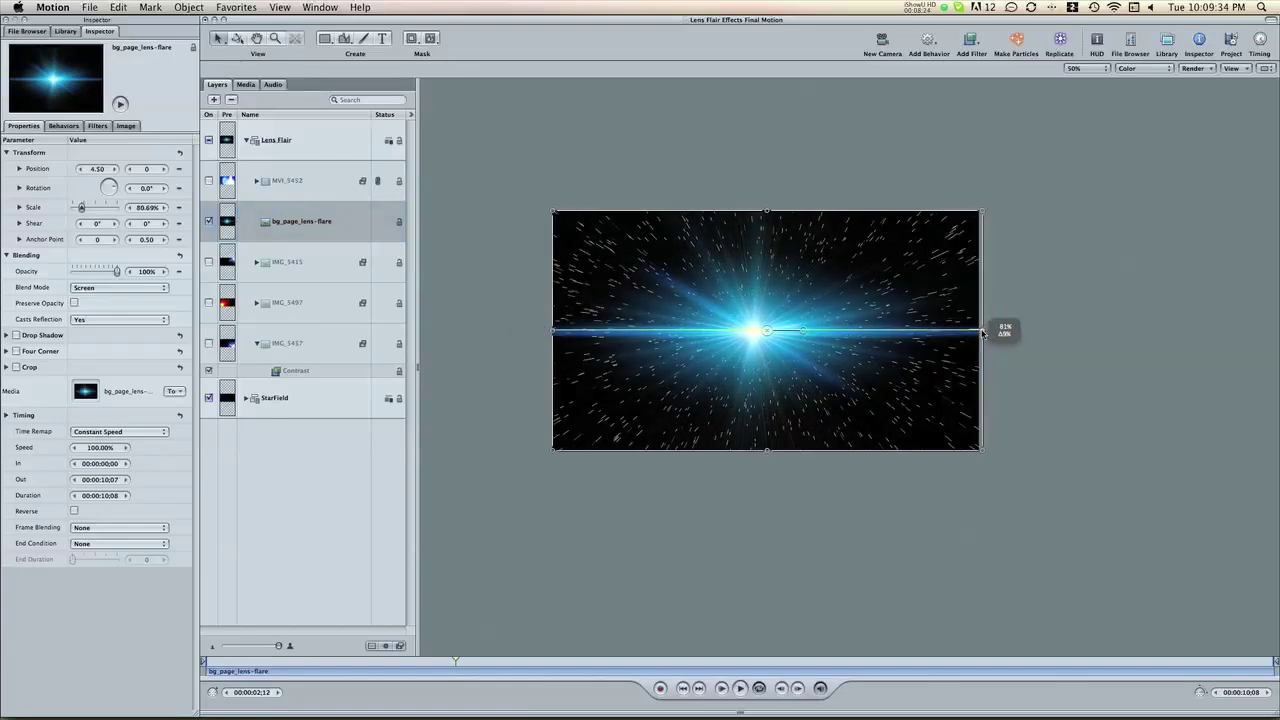
- Solo the IMG_5415 flare and reposition it vertically in the frame
click(208, 262)
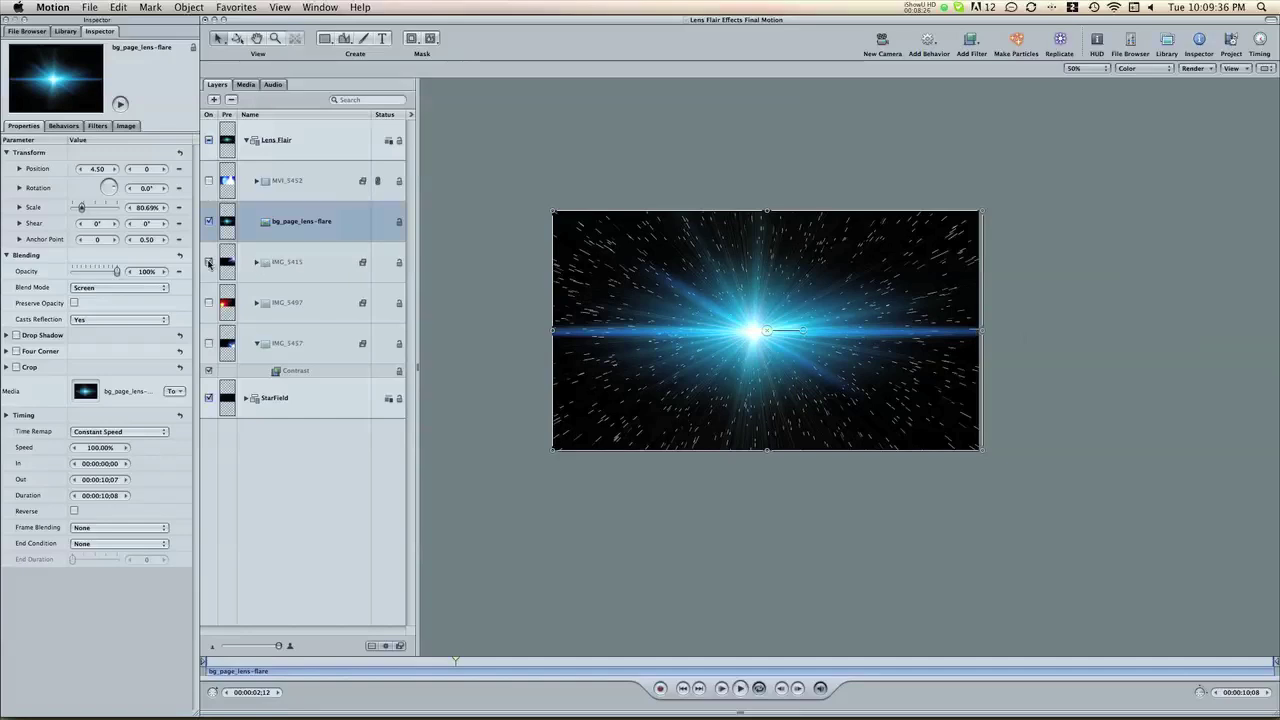
click(208, 221)
click(290, 272)
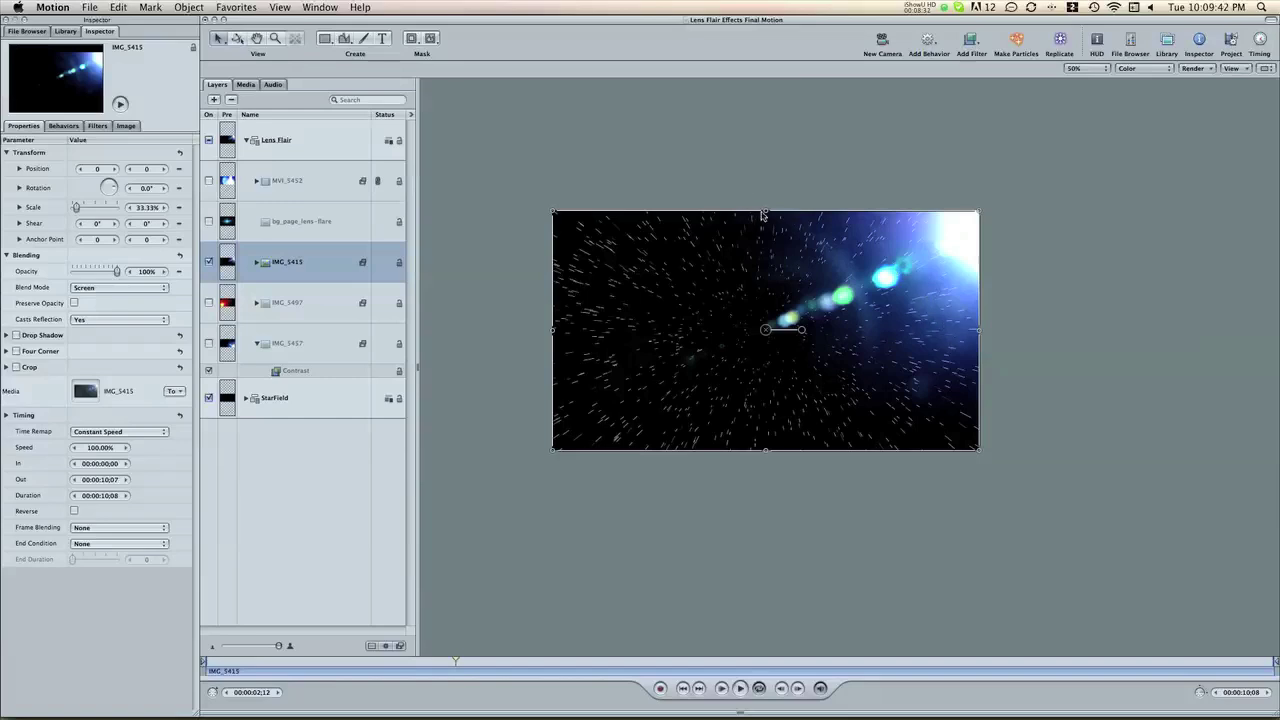
drag(764, 213, 766, 332)
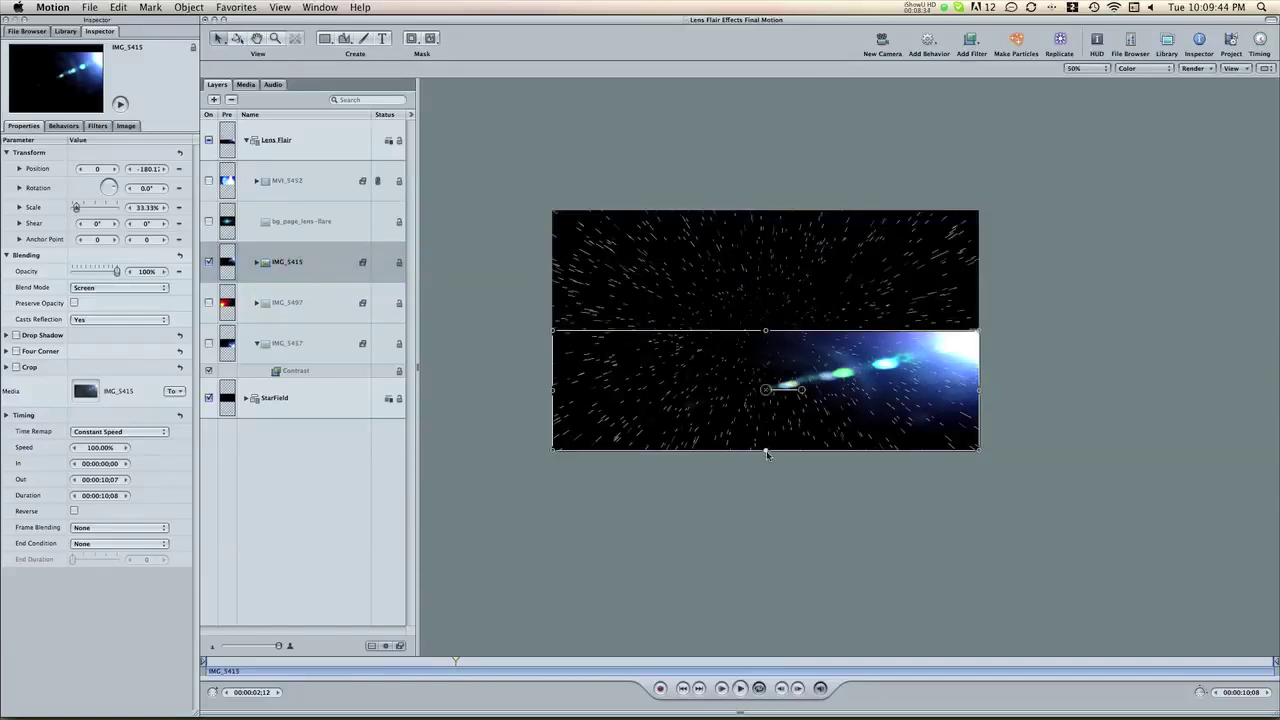
drag(767, 410, 763, 452)
- Solo the red IMG_5497 flare and enlarge it toward the lower left
click(209, 302)
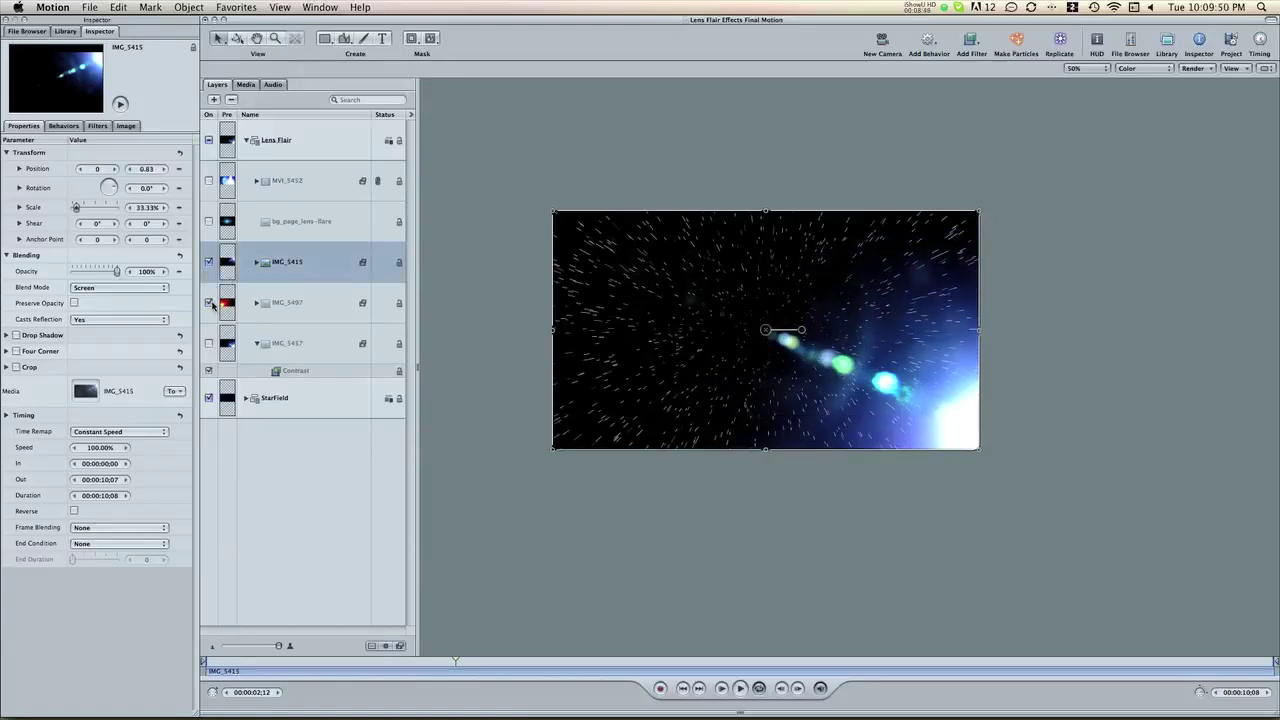
click(208, 262)
click(262, 303)
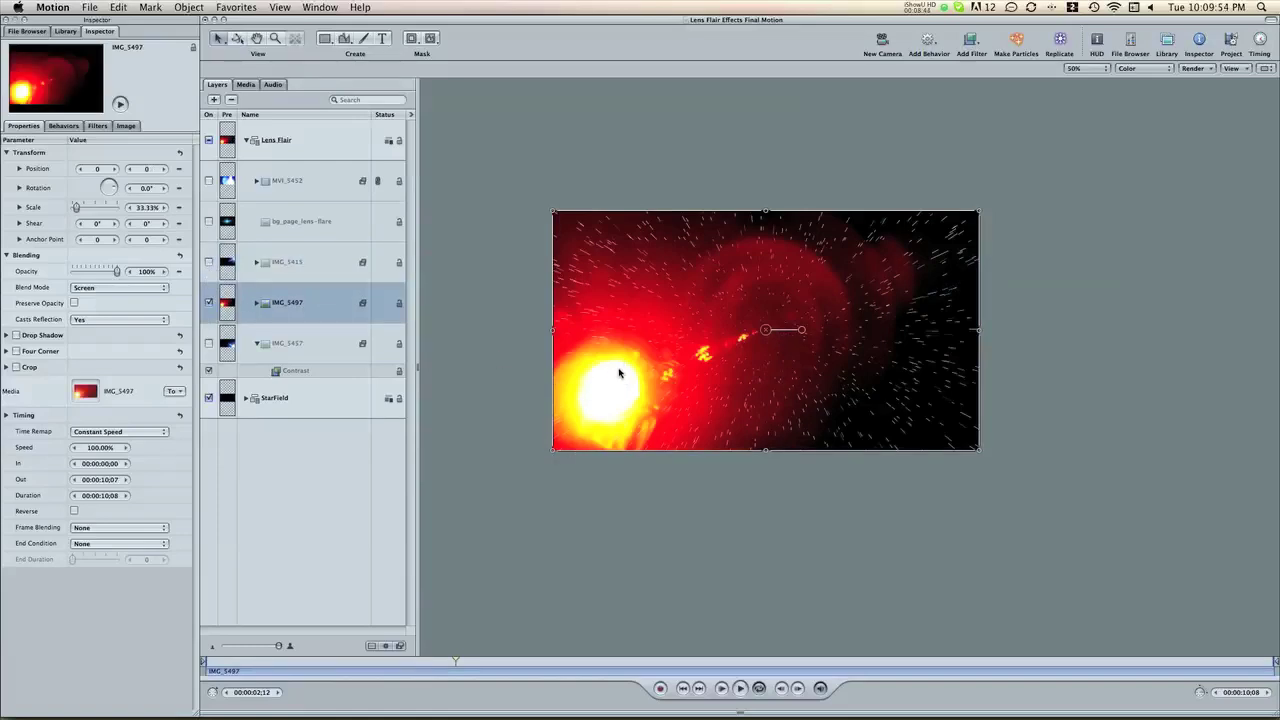
drag(551, 455, 474, 510)
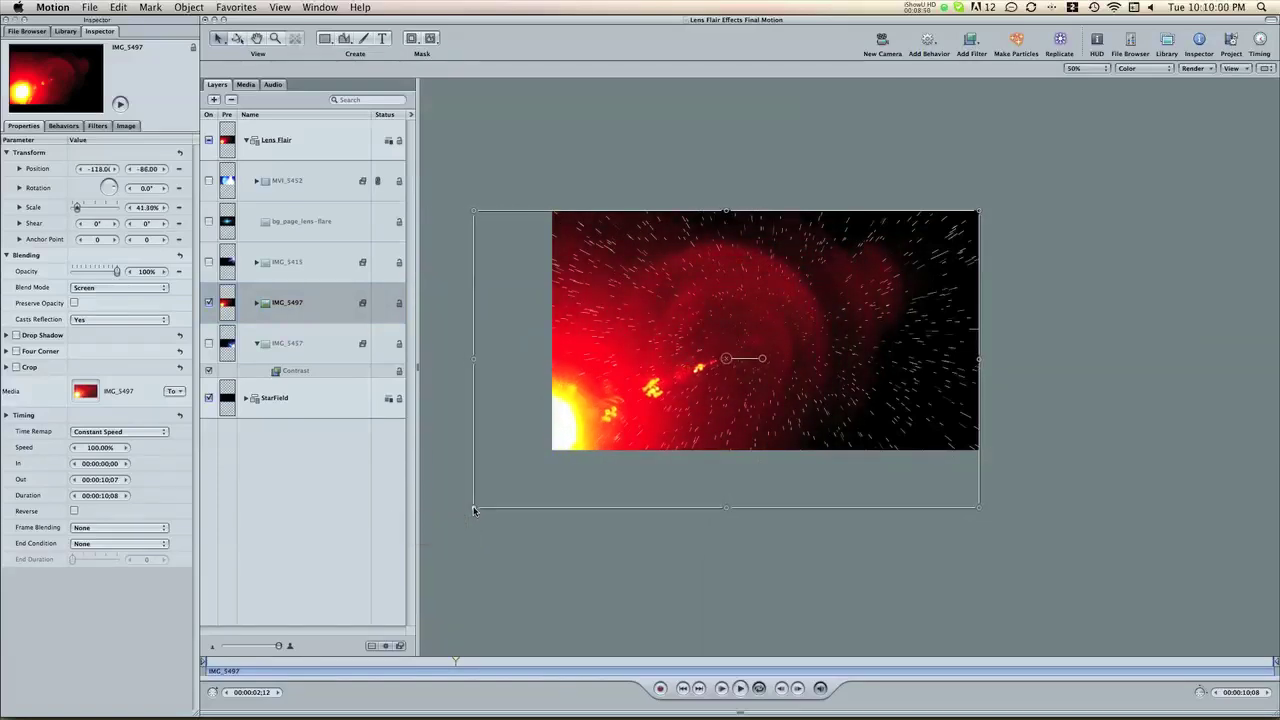
- Solo the blue IMG_5457 flare, flip it and fine-tune its size
click(209, 303)
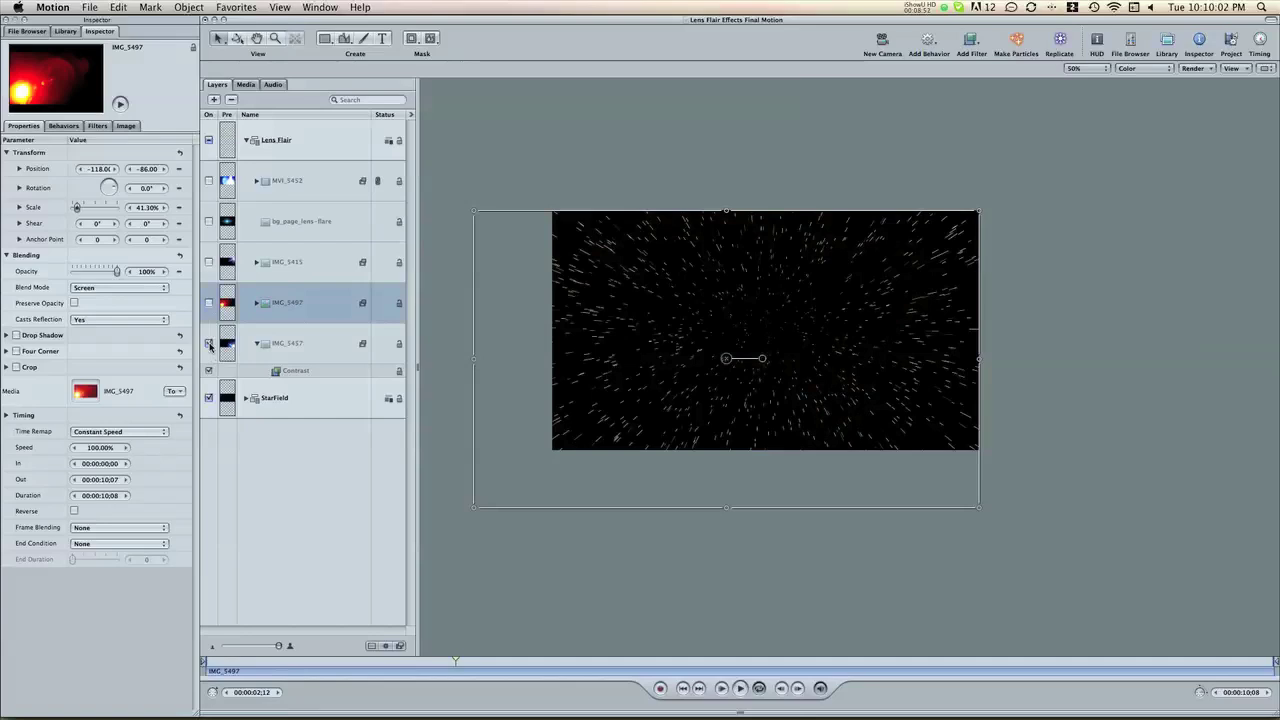
click(209, 344)
click(287, 344)
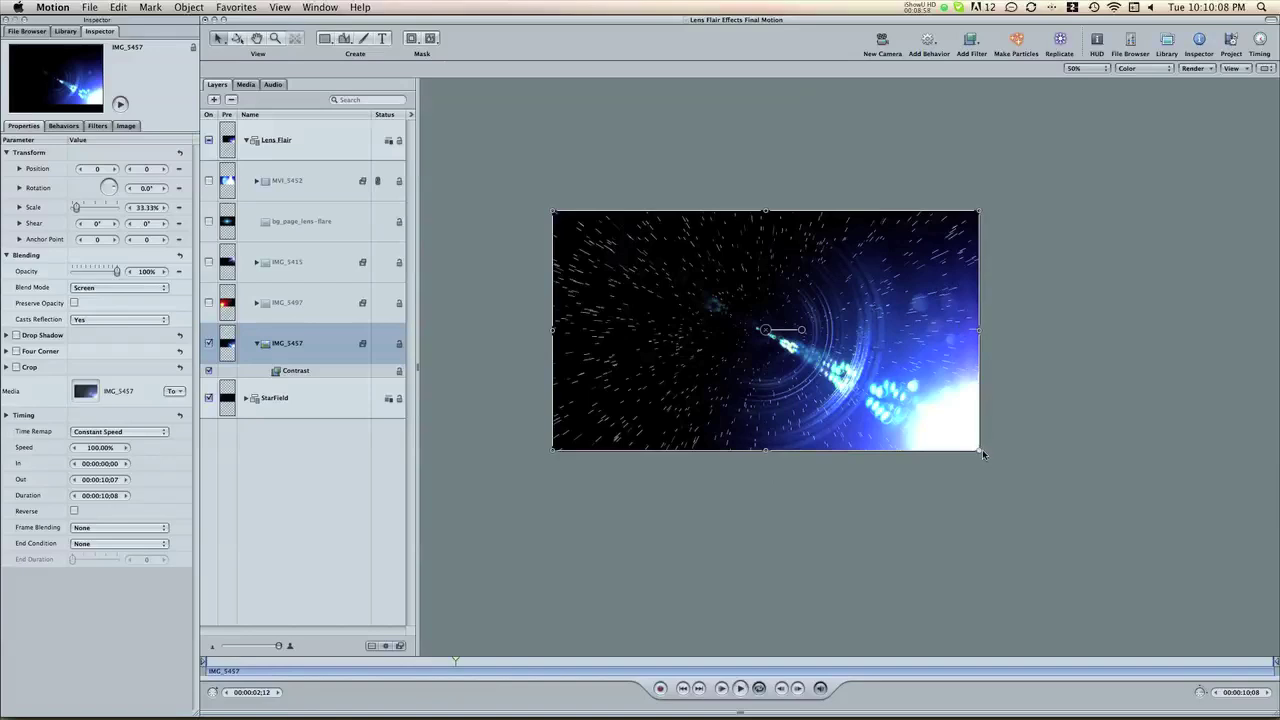
mouse_move(982, 454)
mouse_down()
mouse_move(900, 455)
mouse_move(651, 172)
mouse_move(503, 152)
mouse_move(505, 178)
mouse_move(910, 448)
mouse_move(979, 451)
mouse_up()
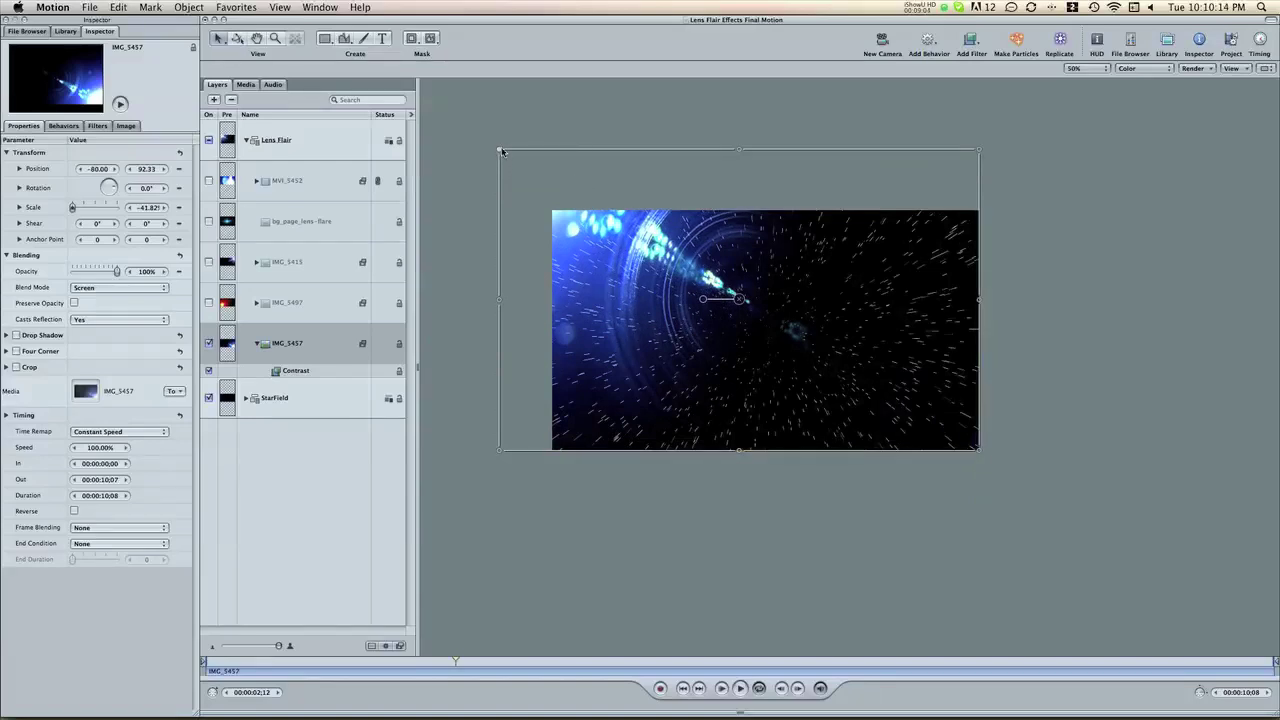
drag(502, 151, 516, 183)
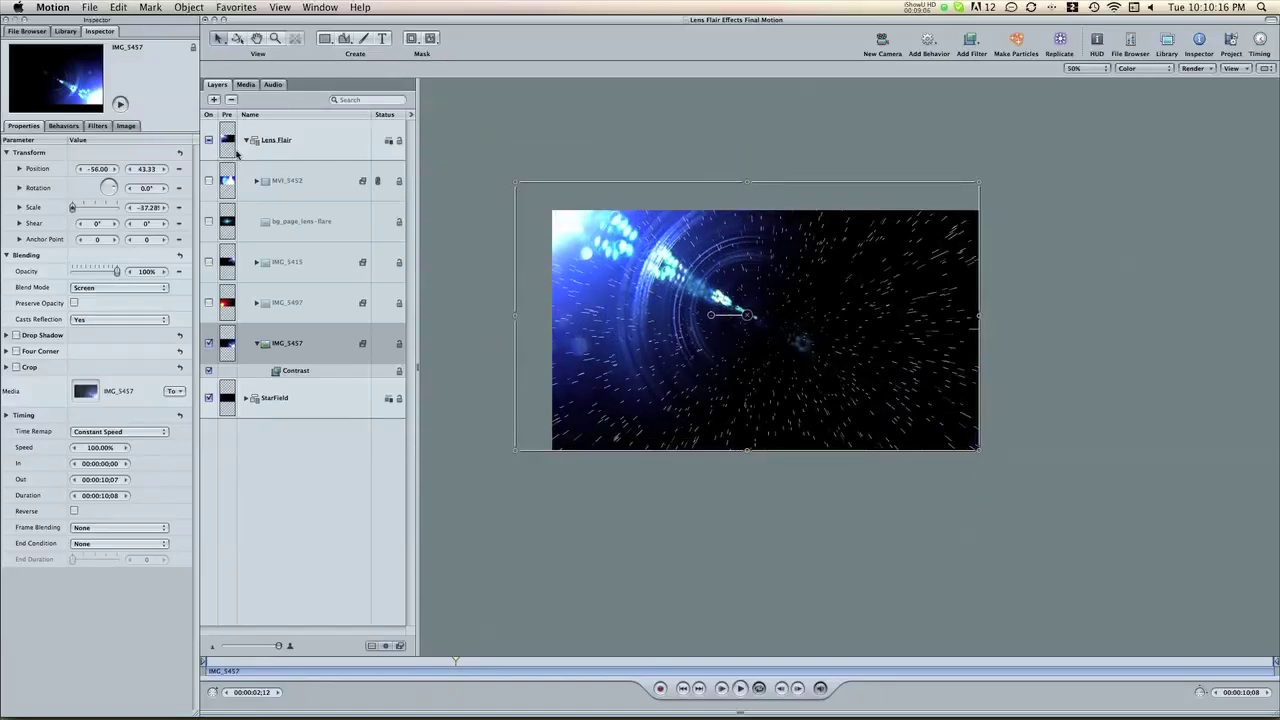
- Re-enable IMG_5497, IMG_5415, bg_page_lens-flare and MVI_5452, preview the composite, then collapse Lens Flair
click(208, 302)
click(208, 262)
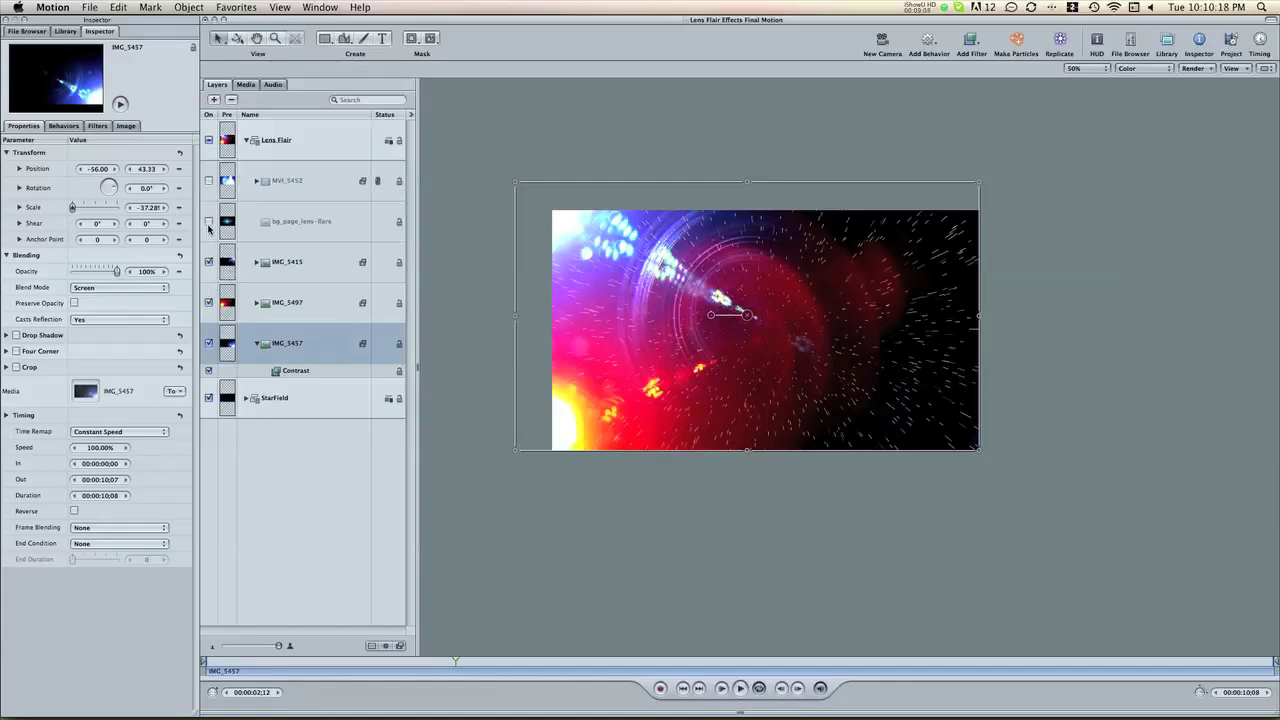
click(208, 220)
click(208, 180)
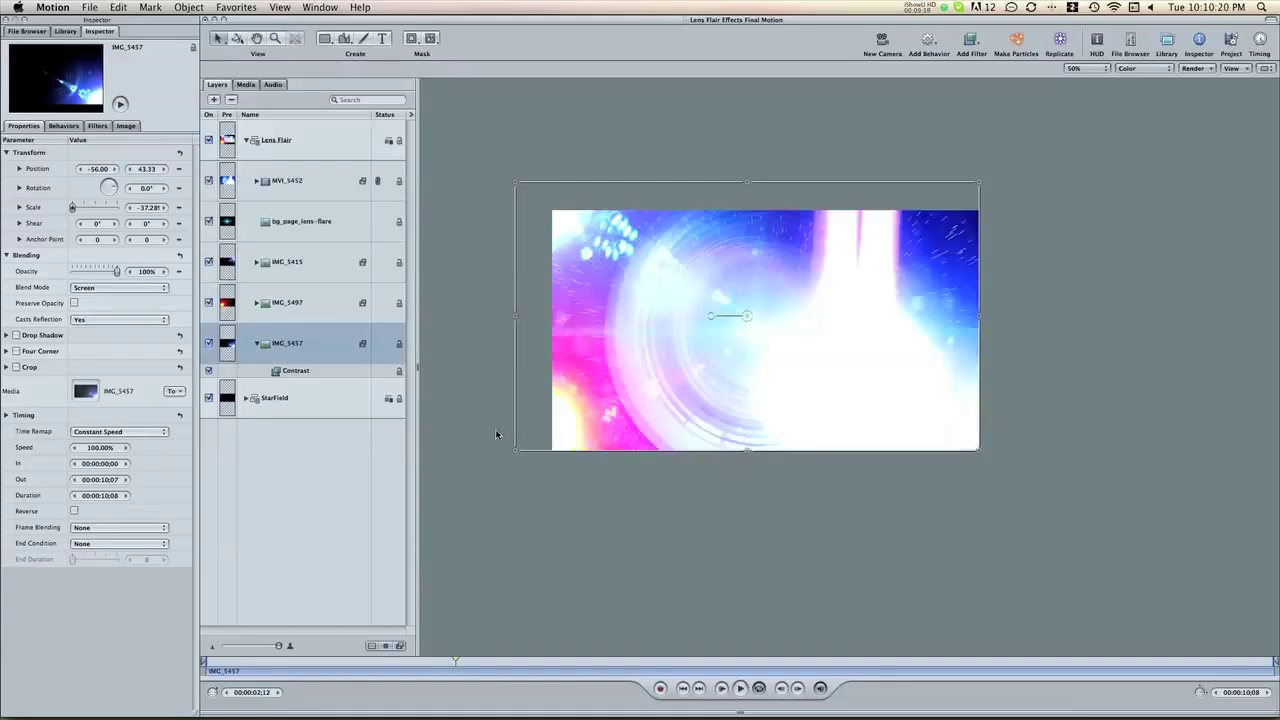
mouse_move(402, 662)
mouse_down()
mouse_move(208, 657)
mouse_move(281, 650)
mouse_up()
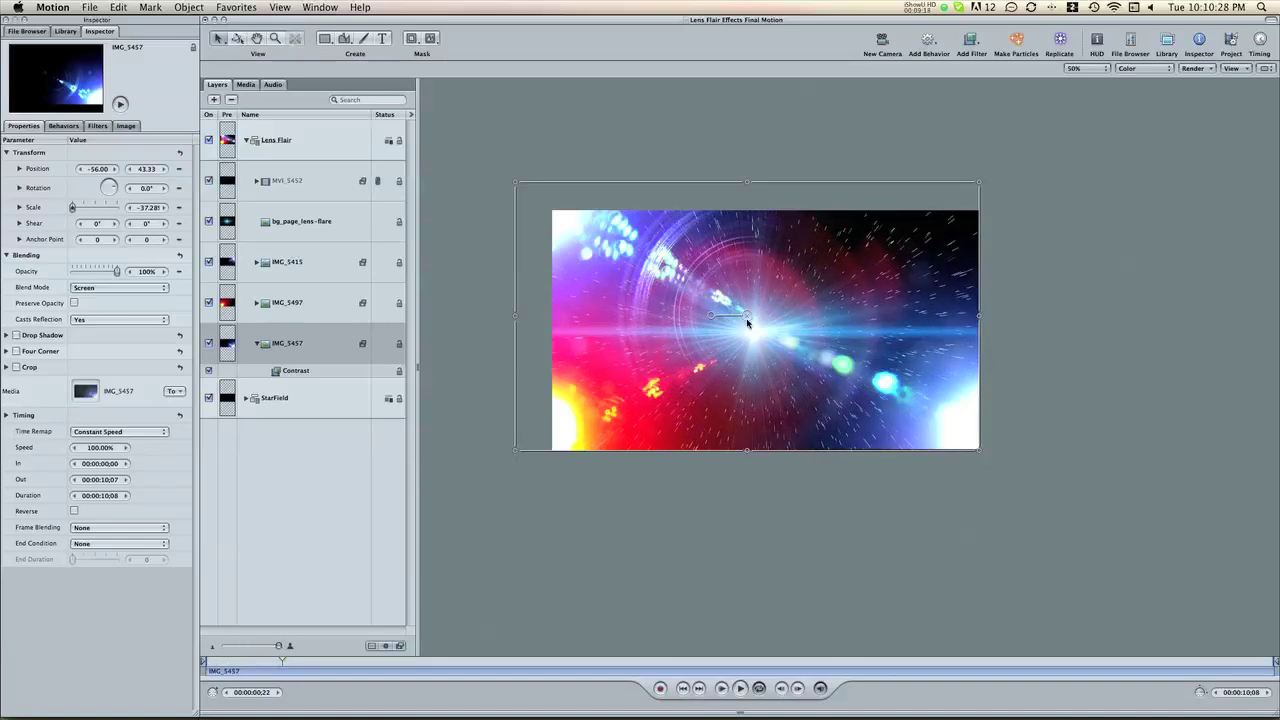
mouse_move(367, 662)
mouse_down()
mouse_move(643, 650)
mouse_move(251, 651)
mouse_up()
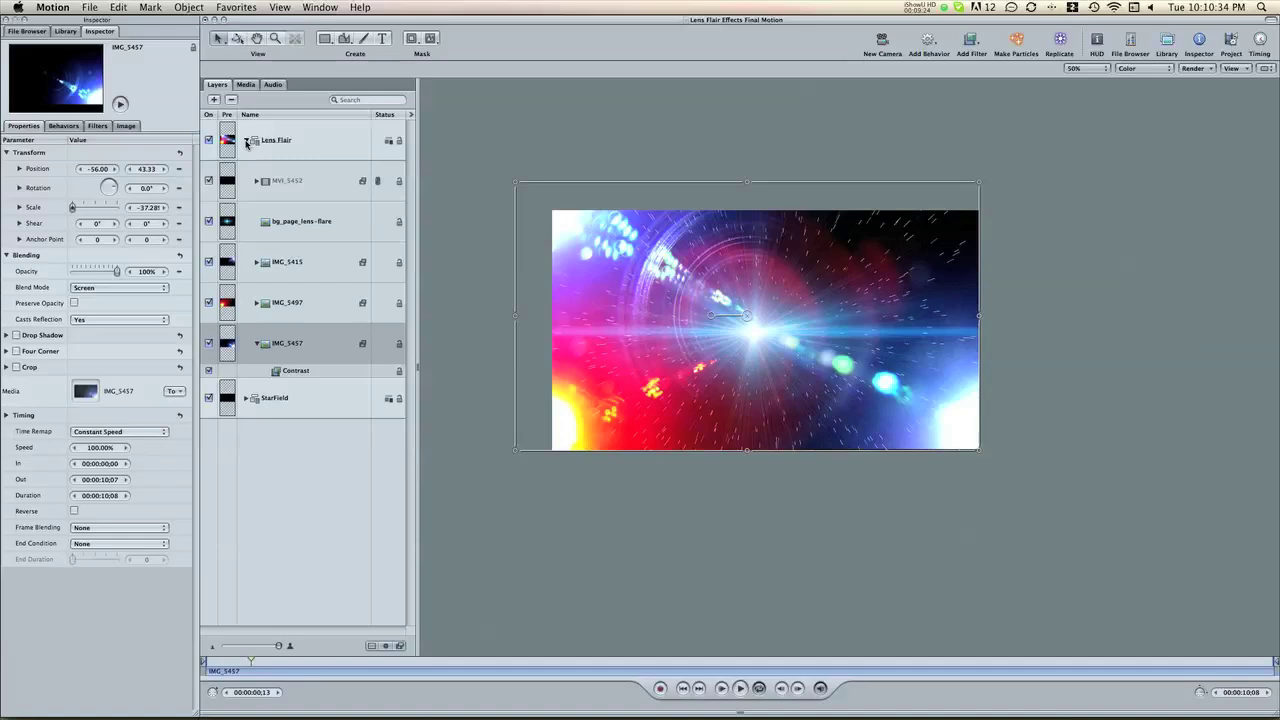
click(246, 141)
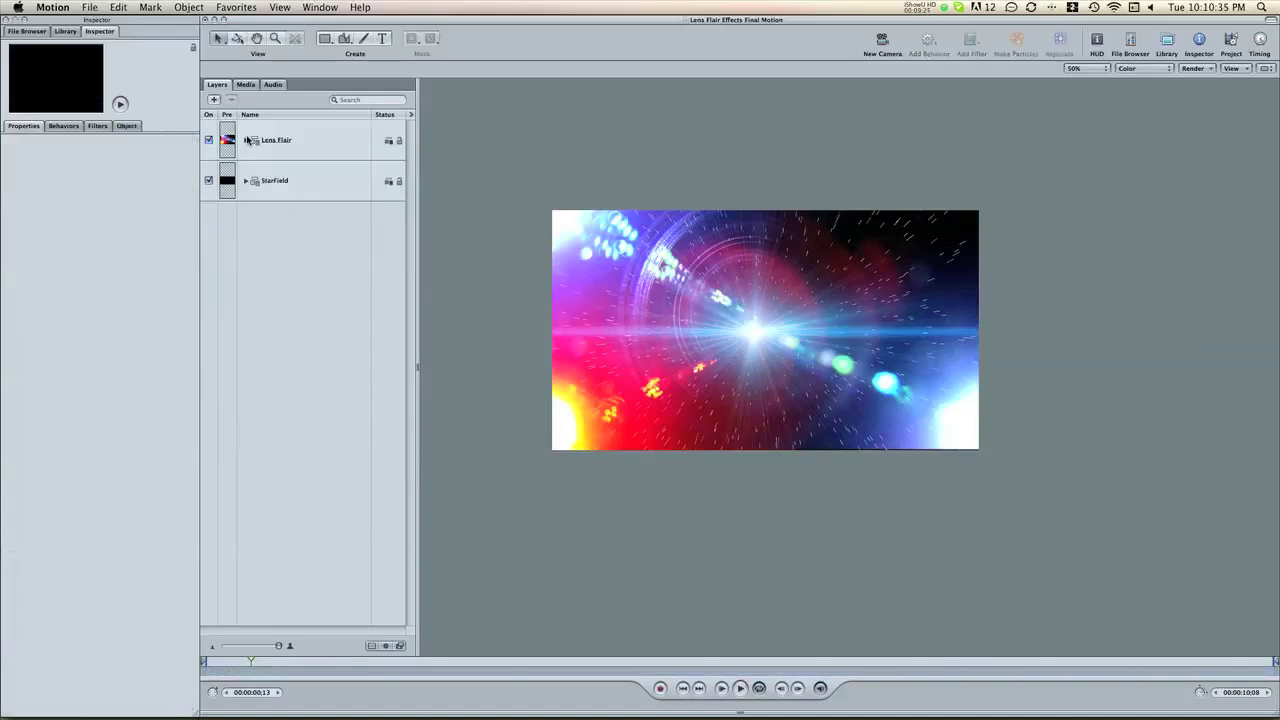
- Render the composite to 'Lens Flair Effects Final Motion.mov' with the default QuickTime Movie settings
click(90, 8)
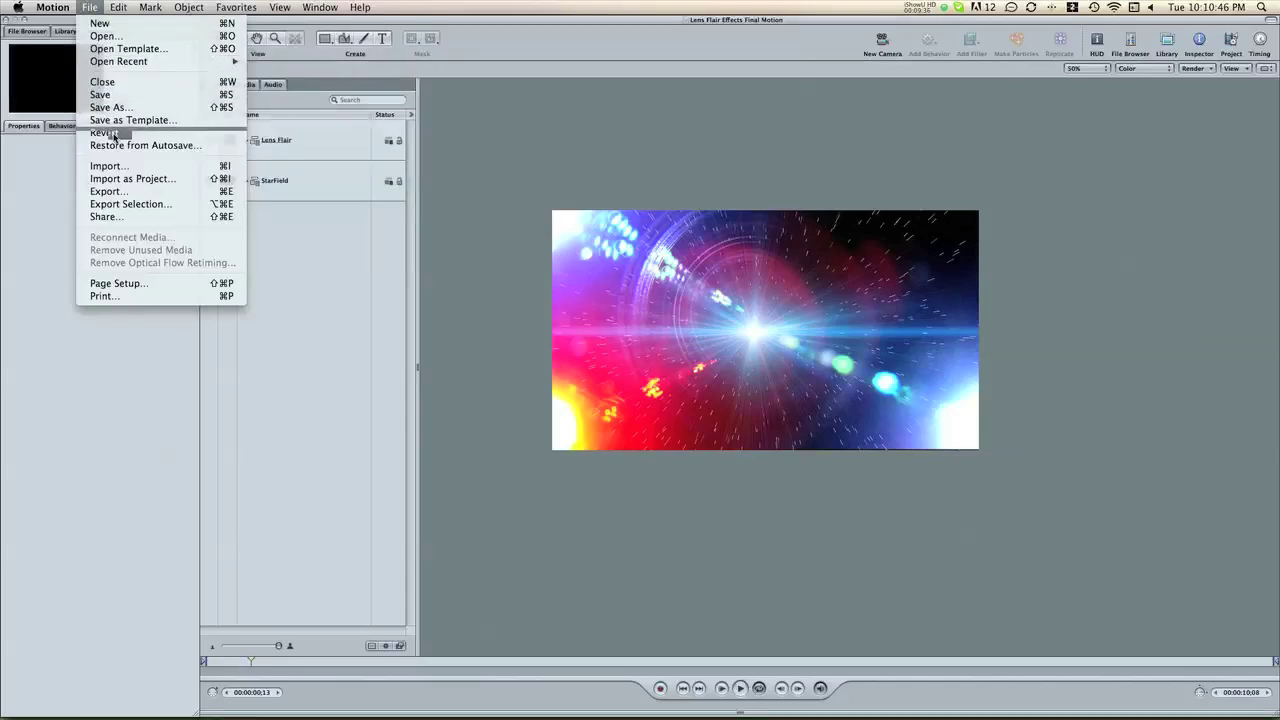
click(133, 192)
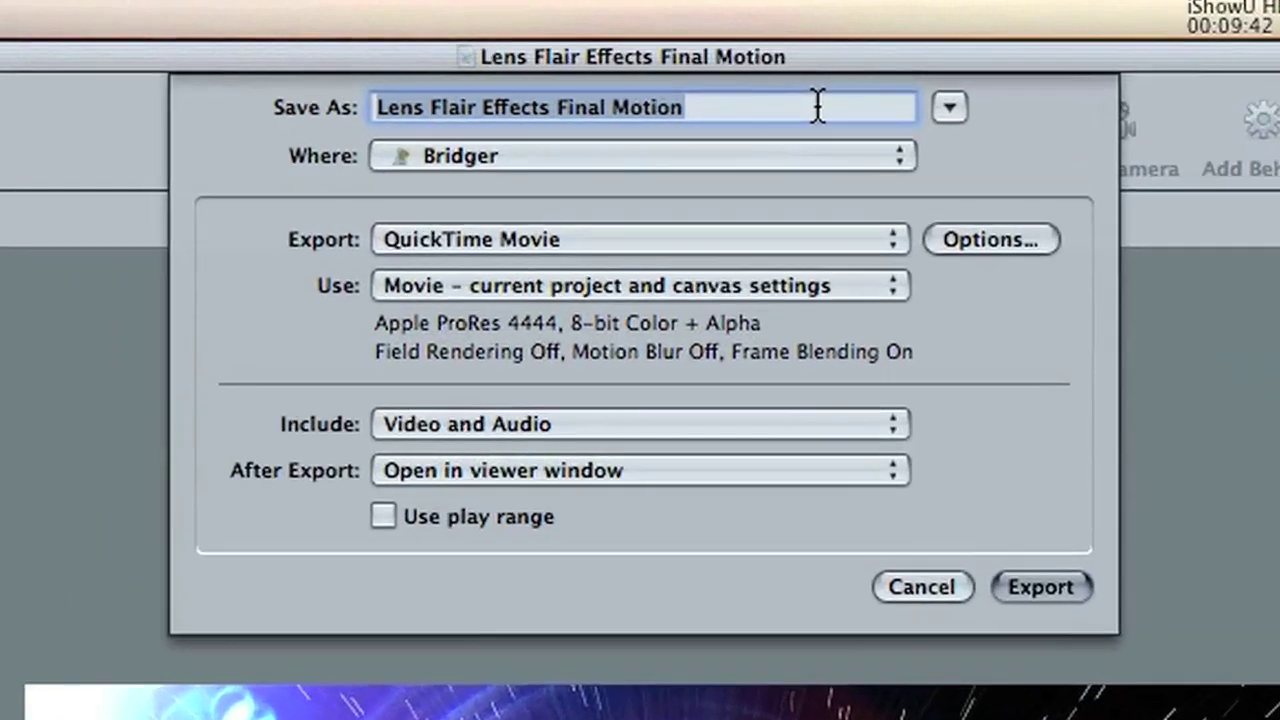
click(809, 83)
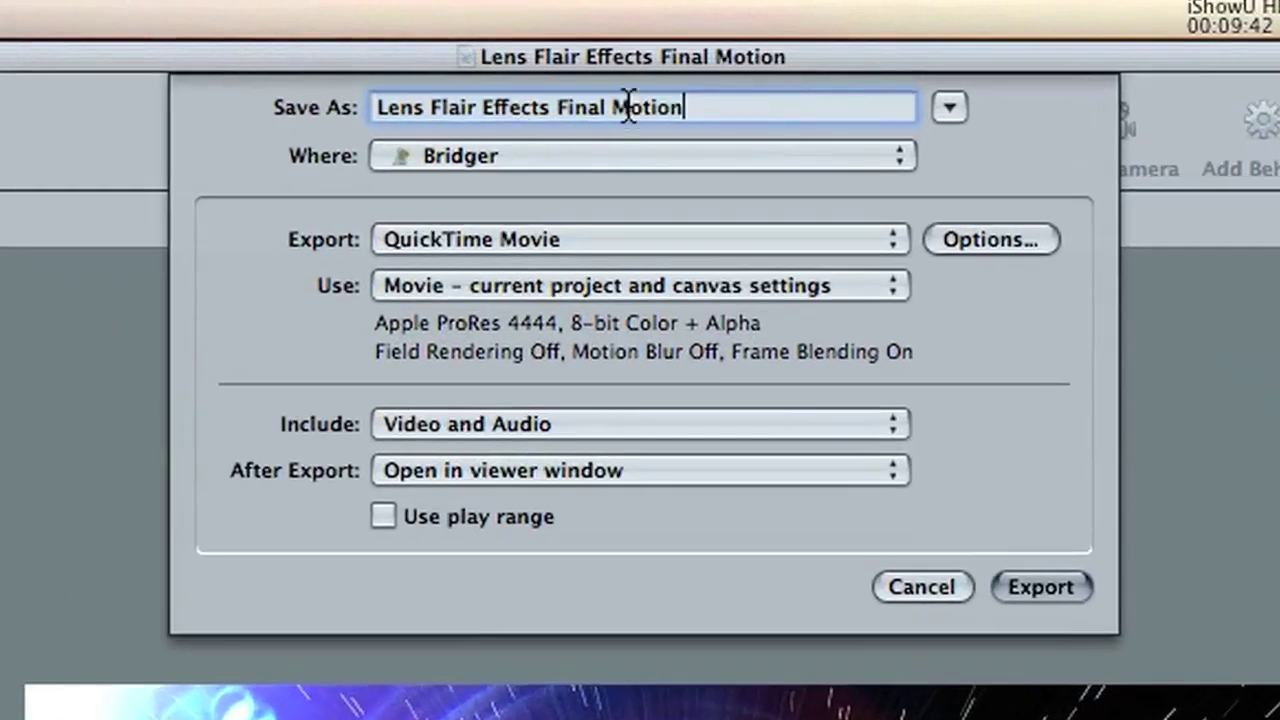
click(1040, 588)
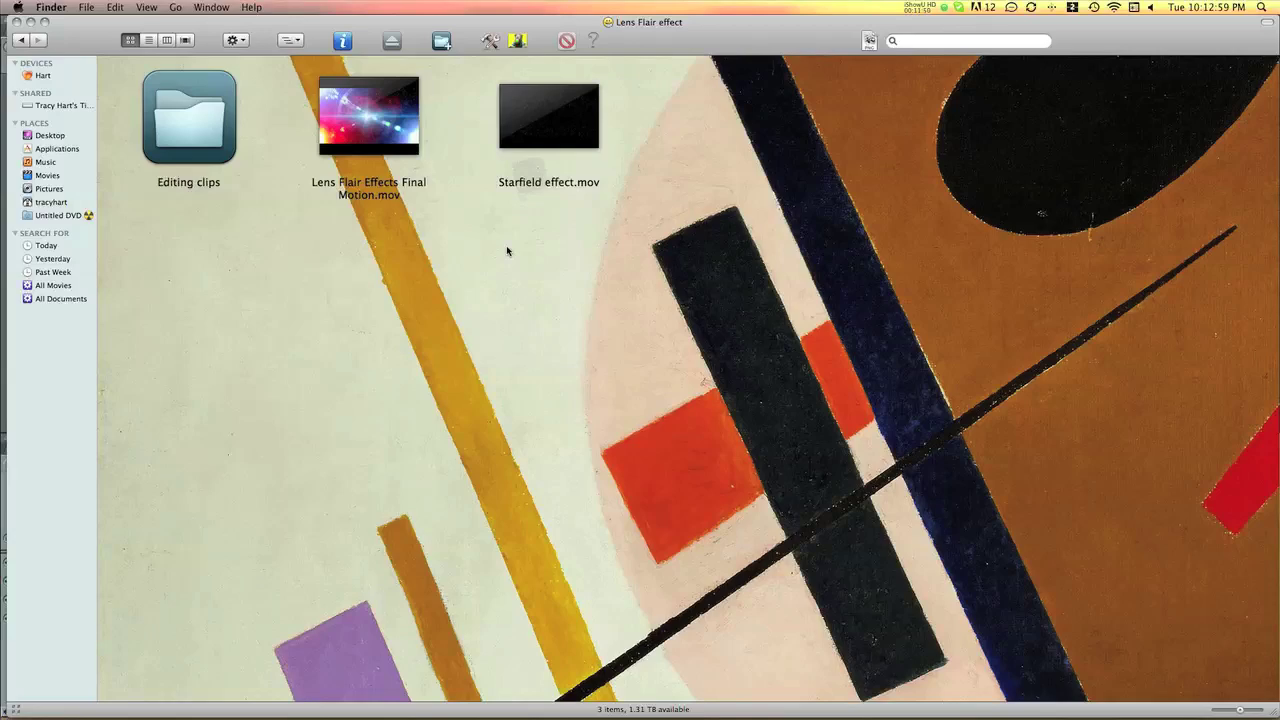
- Quick Look 'Lens Flair Effects Final Motion.mov', then drag it via Exposé into Final Cut Pro
click(404, 150)
key(space)
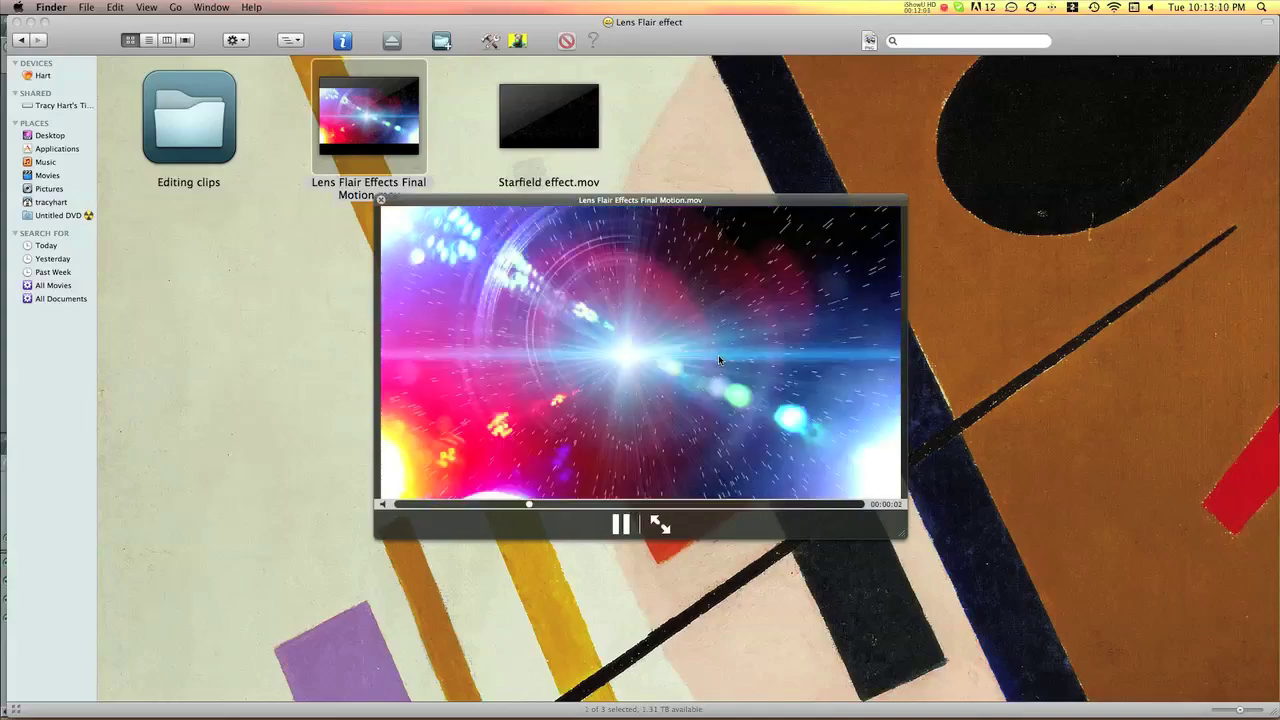
key(space)
drag(400, 155, 416, 657)
key(F9)
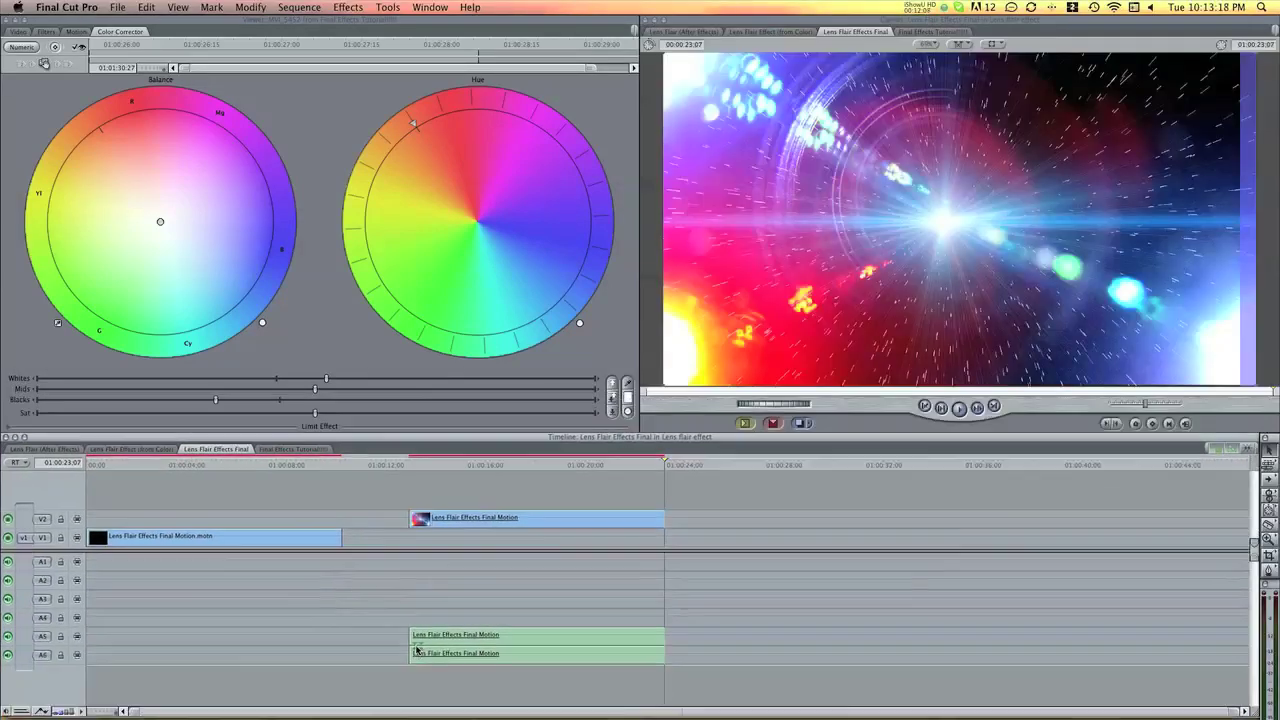
- Delete the old .motn clip on V1 and slide the flare movie to the sequence start
drag(256, 477, 242, 470)
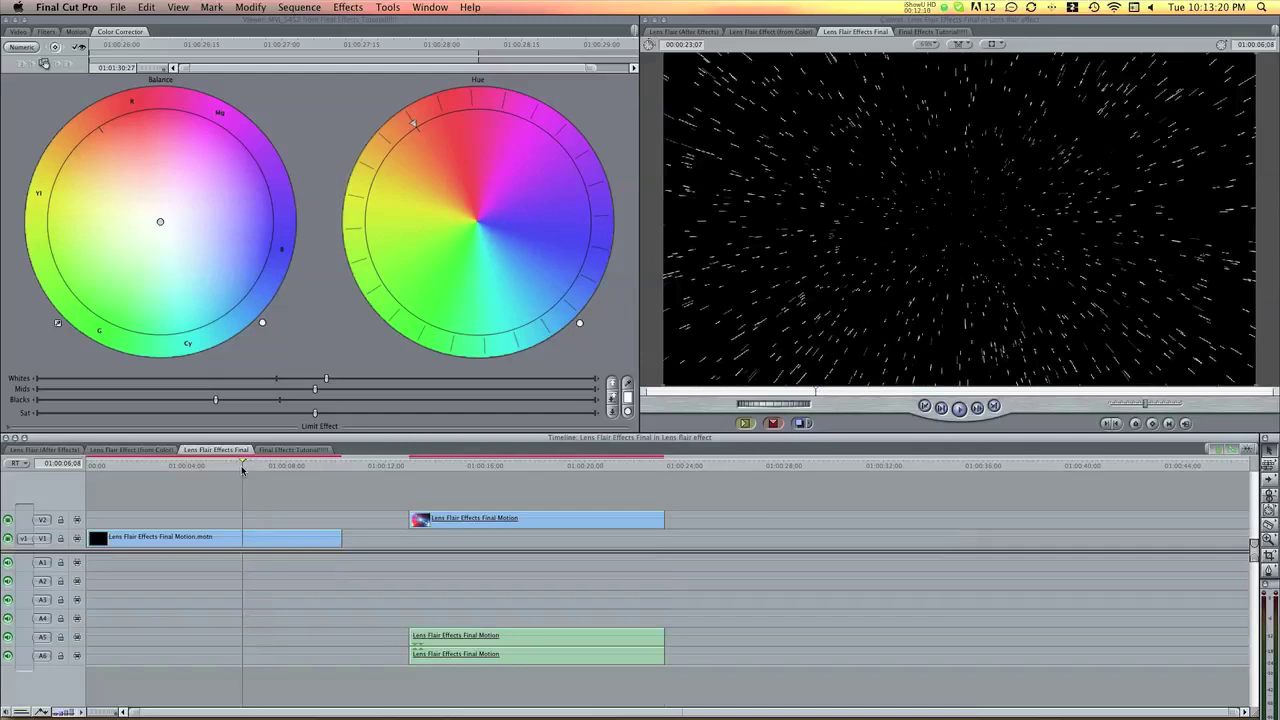
click(242, 540)
key(Delete)
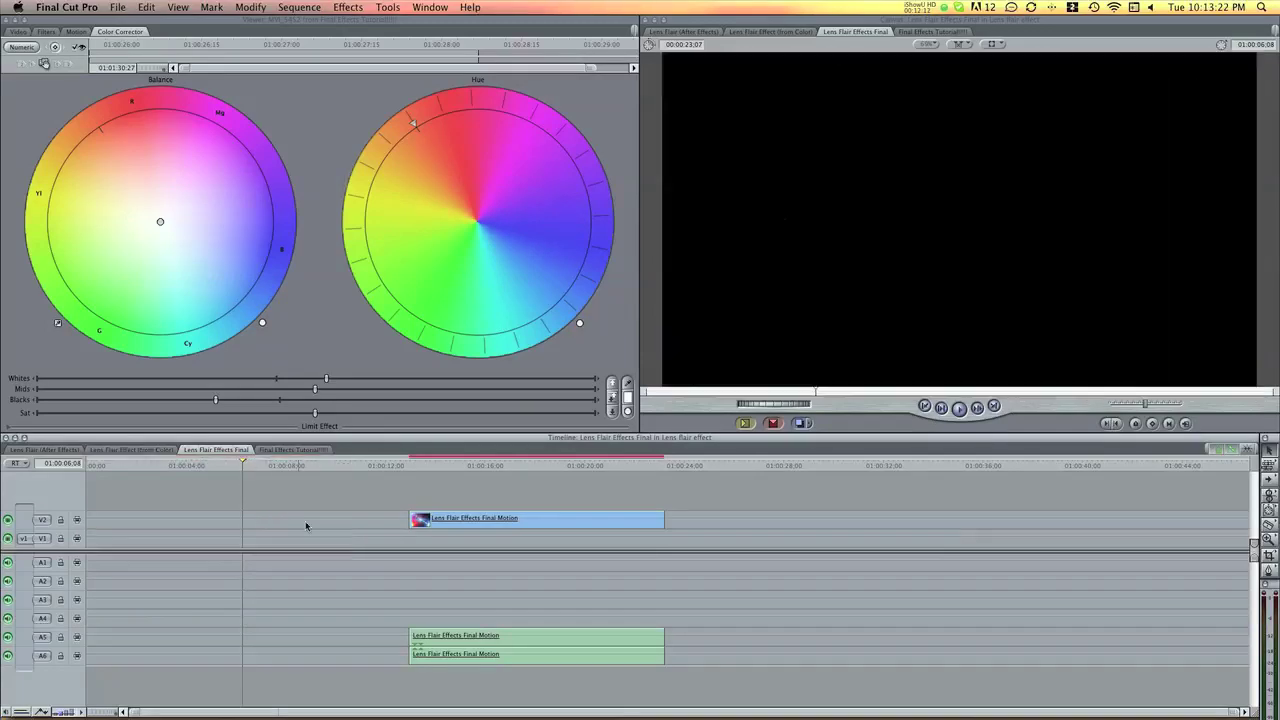
drag(483, 522, 159, 522)
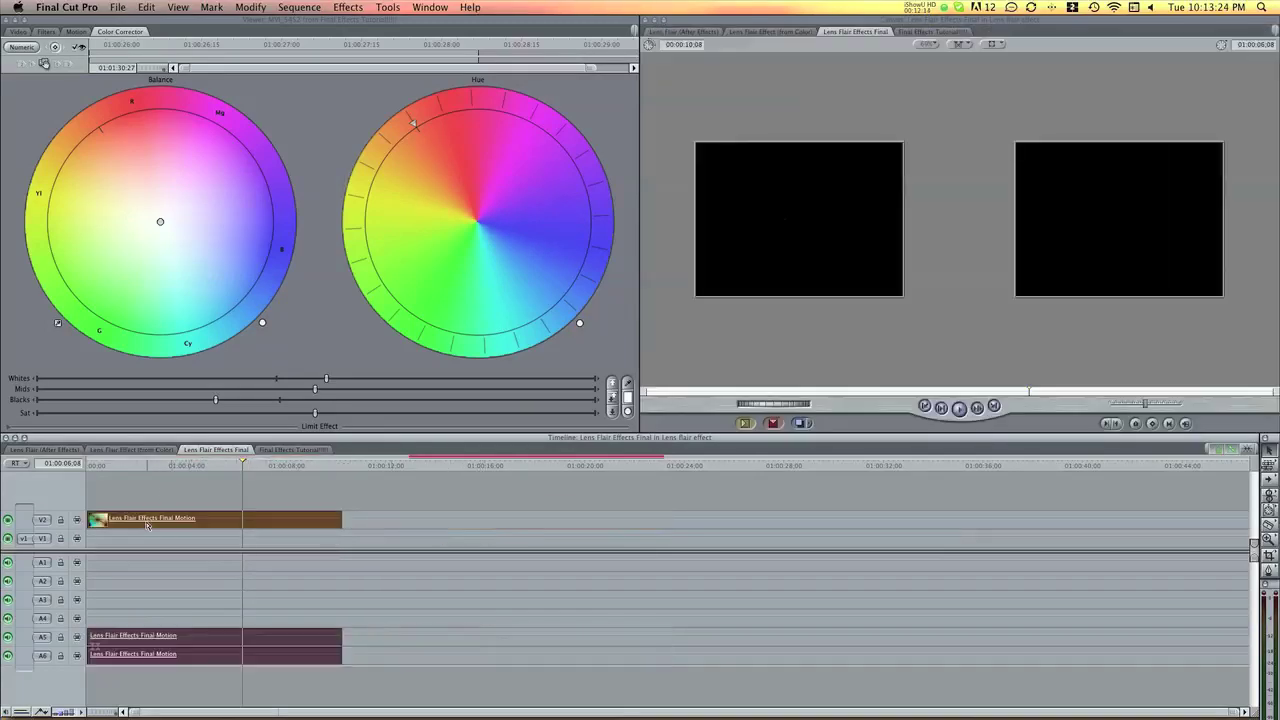
drag(197, 463, 178, 468)
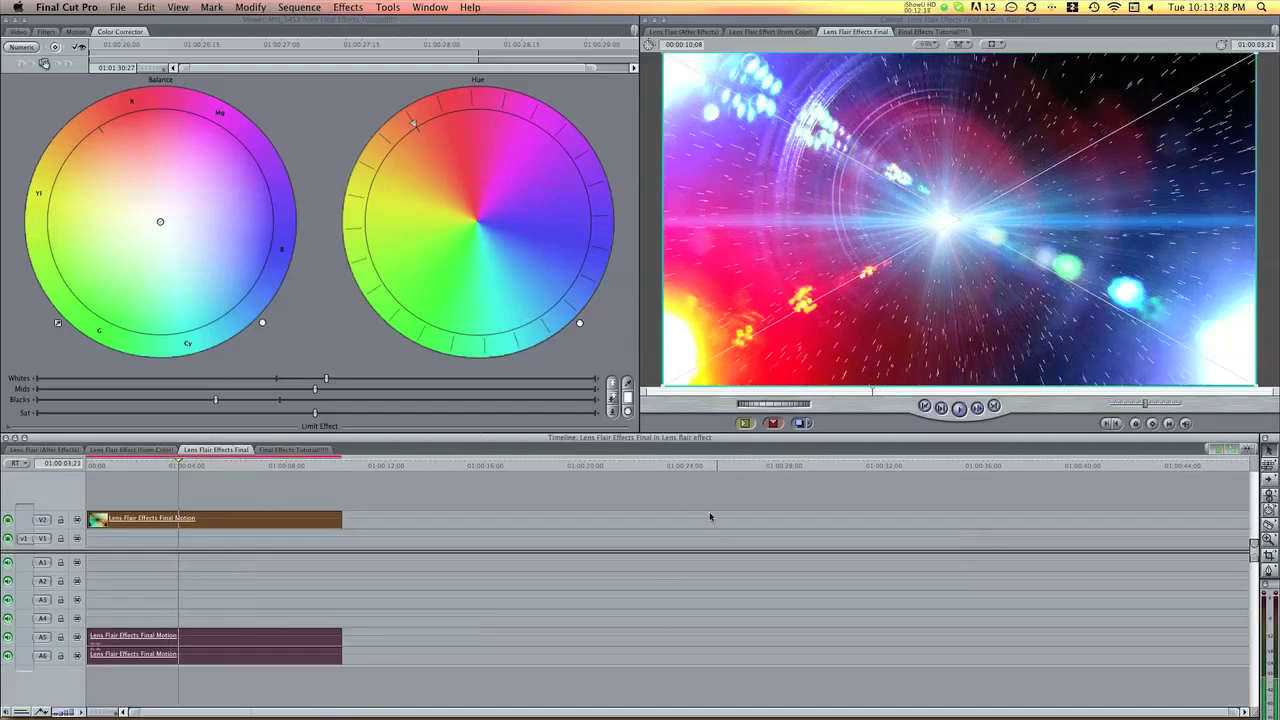
click(117, 6)
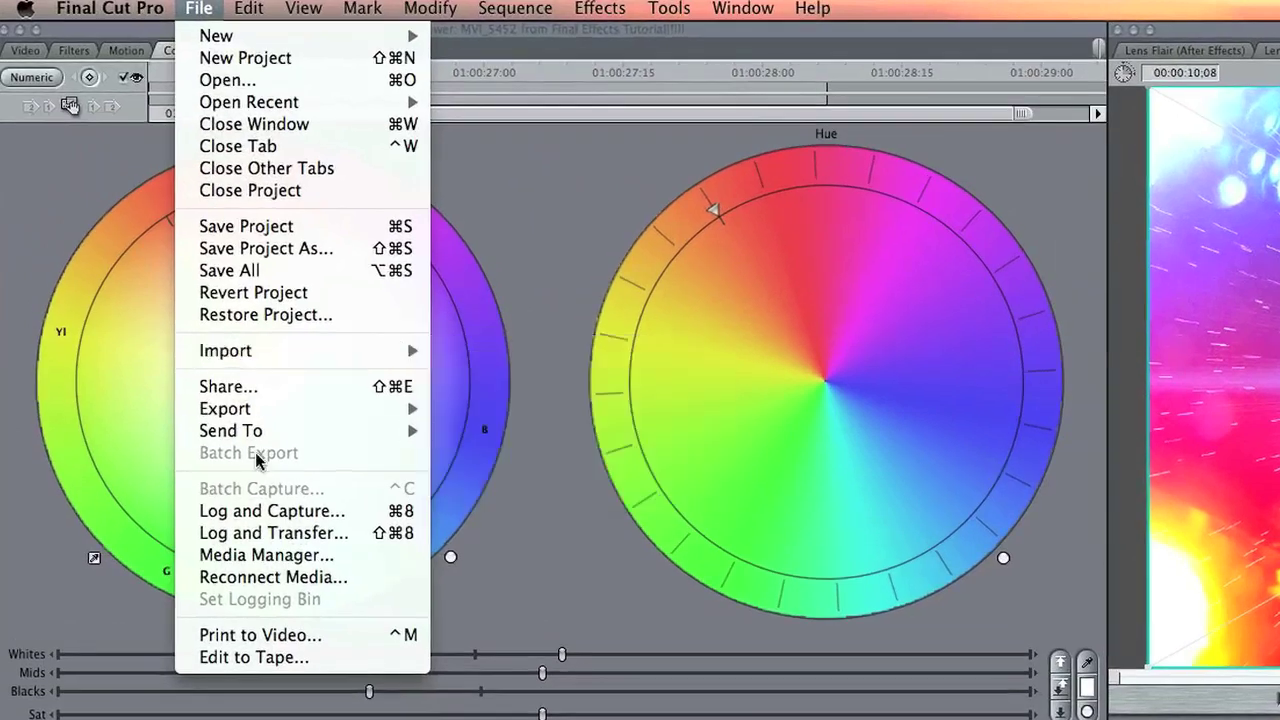
- Send the flare clip to Color as a new project named 'Lens Flair Effects Final Color'
mouse_move(152, 258)
click(476, 563)
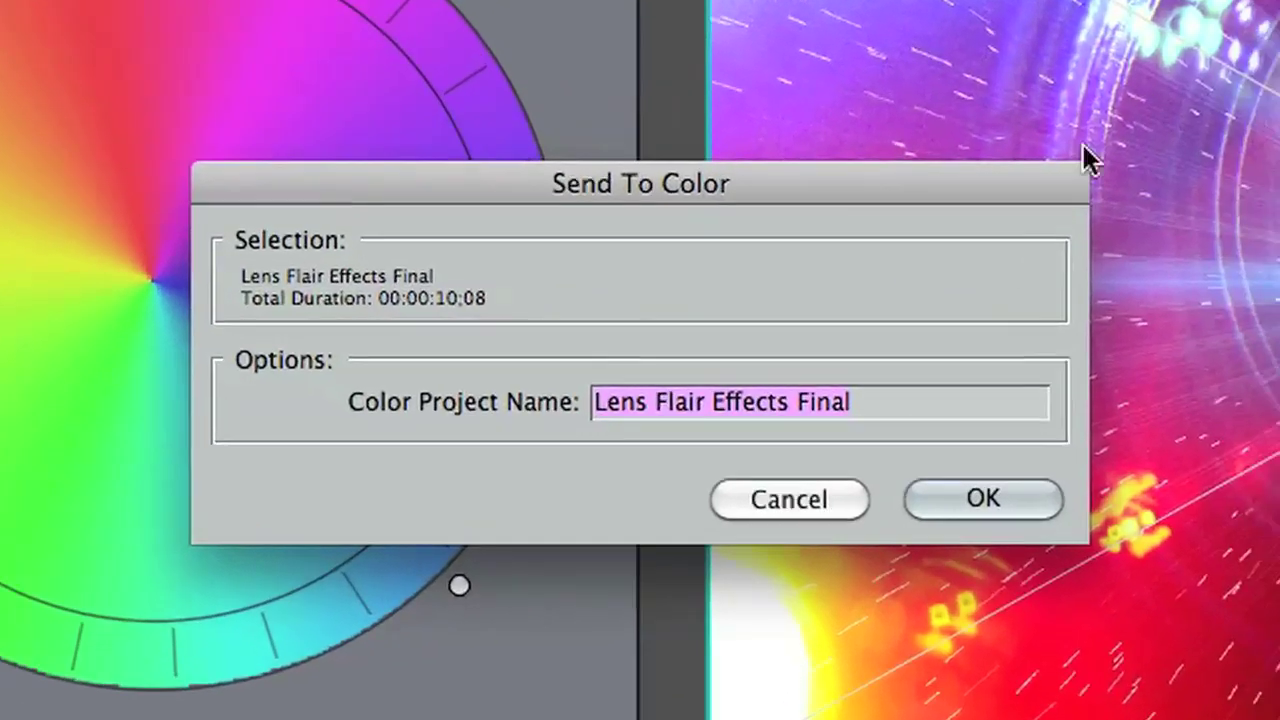
click(917, 418)
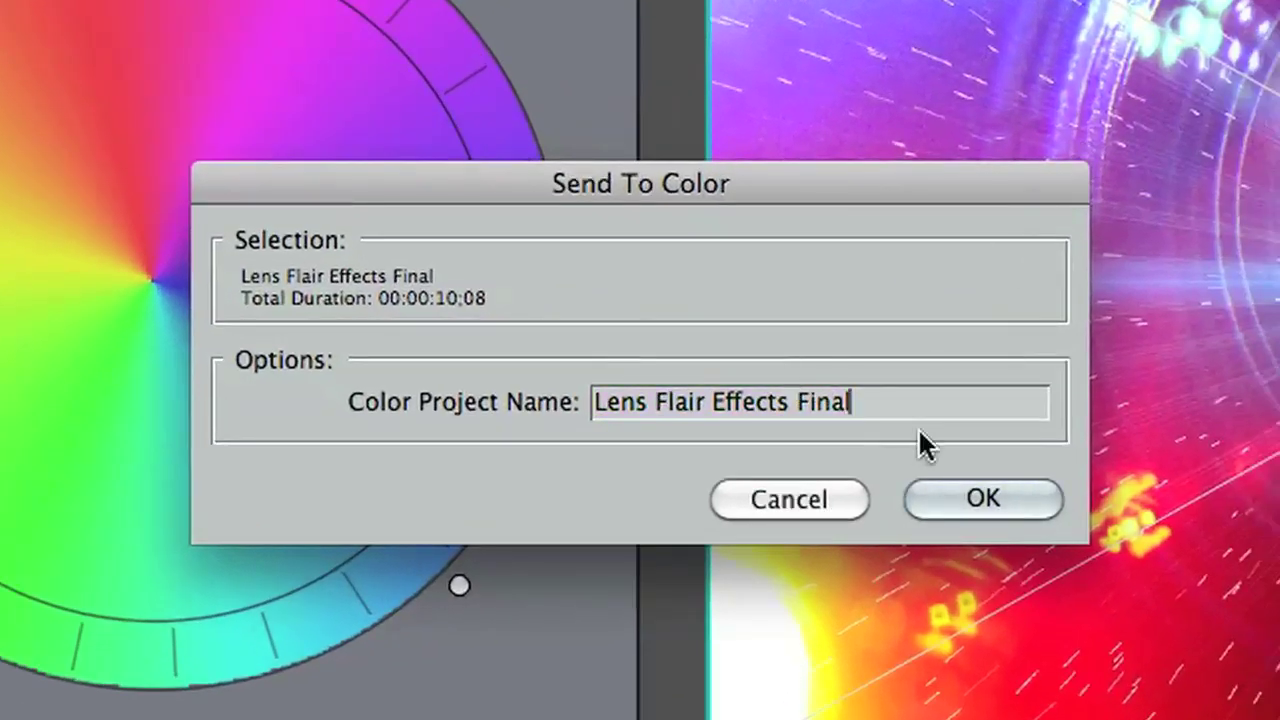
text(Co)
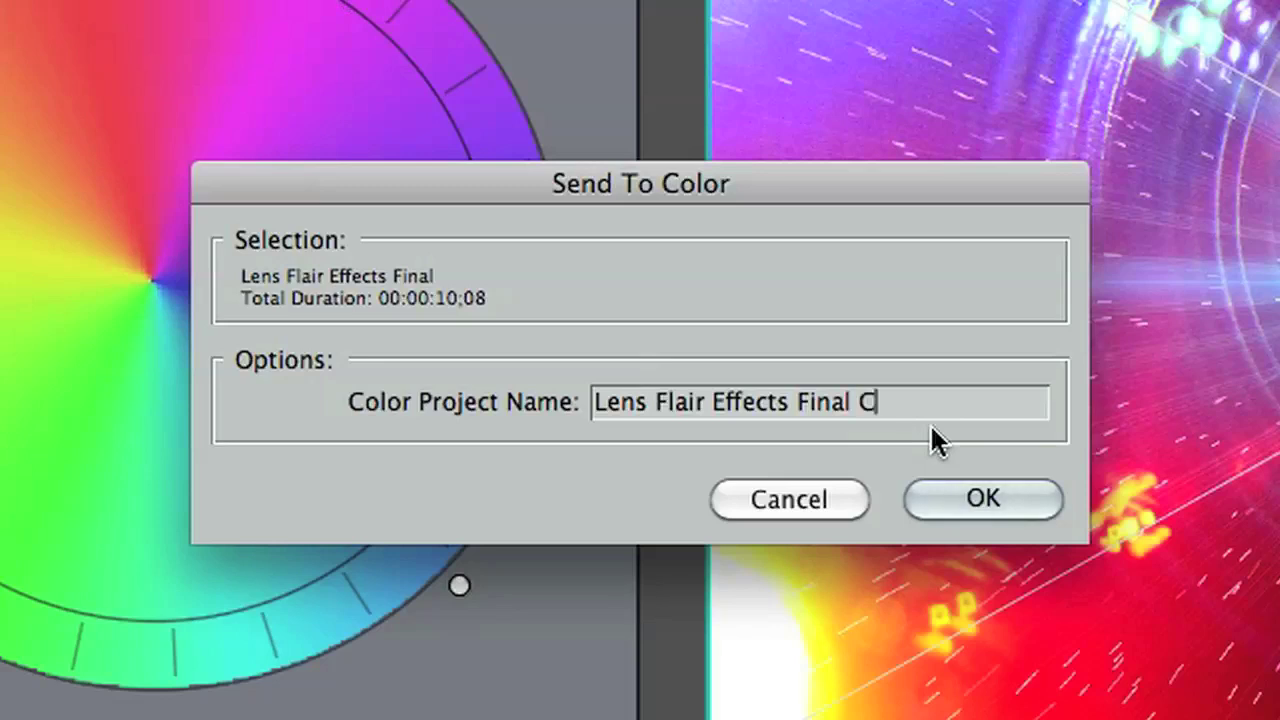
text(lor)
click(950, 500)
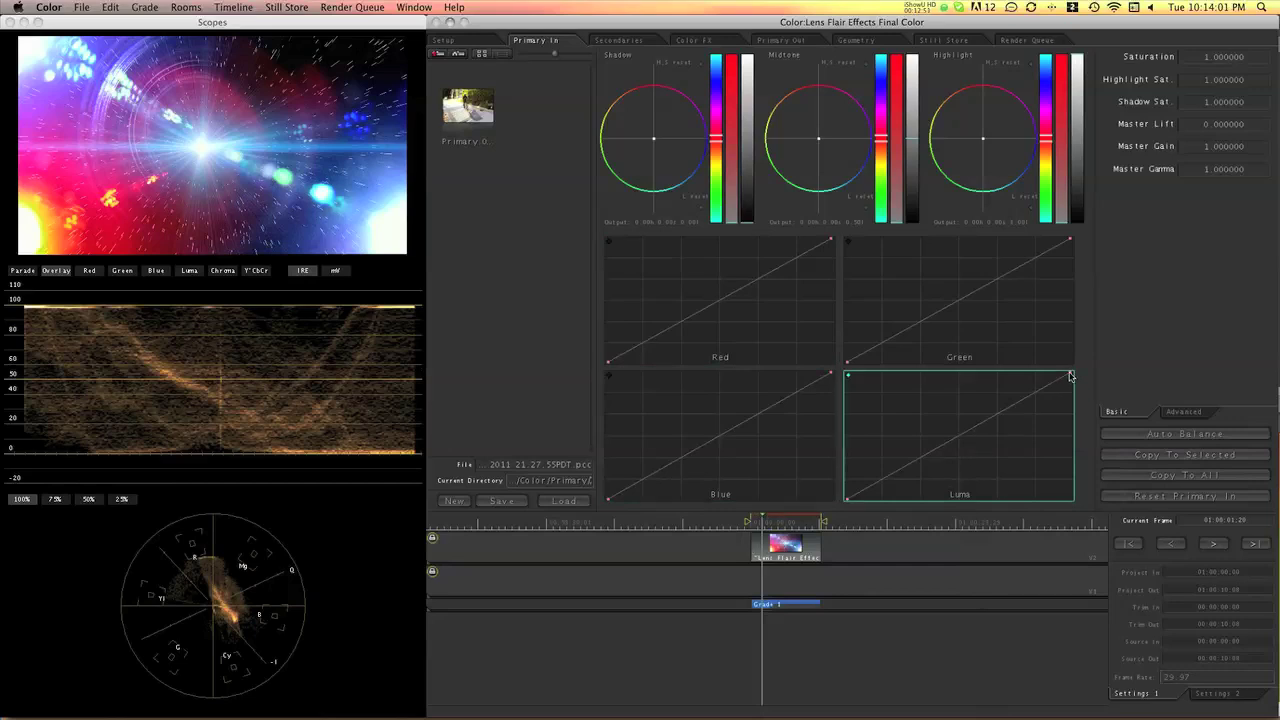
- Pull the Luma curve's white point left and its black point right for more contrast
drag(1069, 376, 1036, 373)
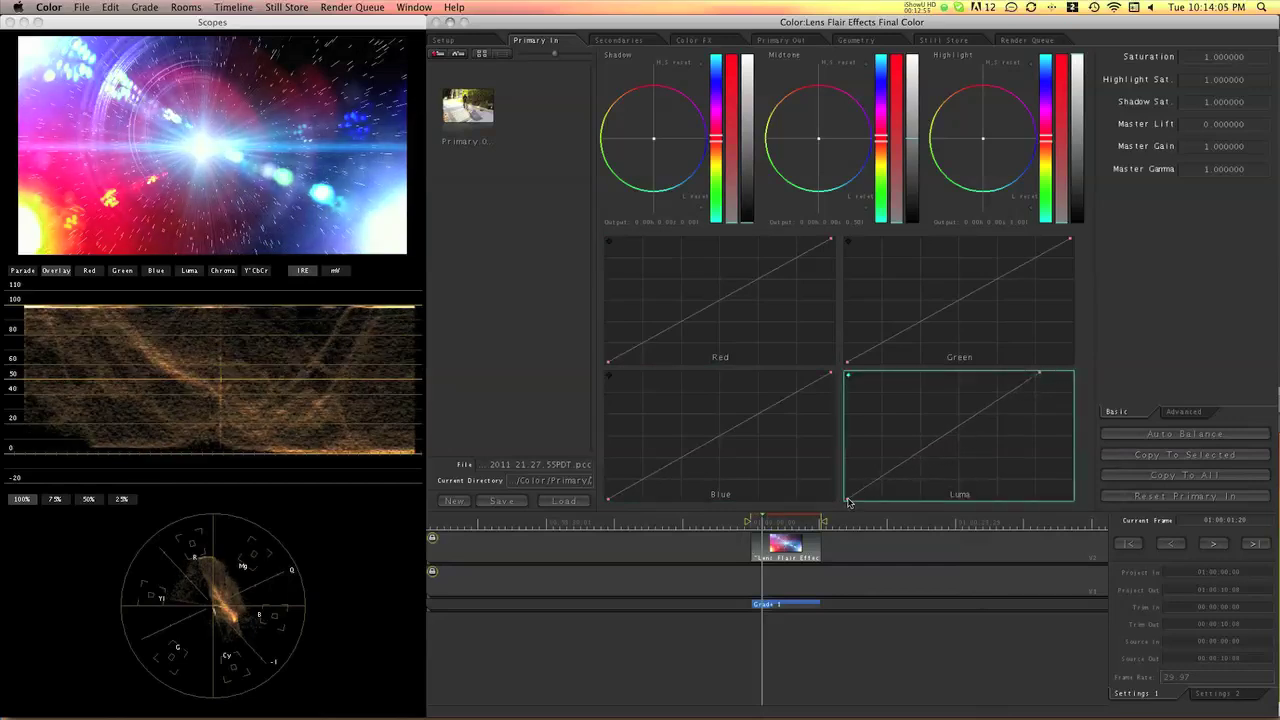
drag(848, 502, 867, 505)
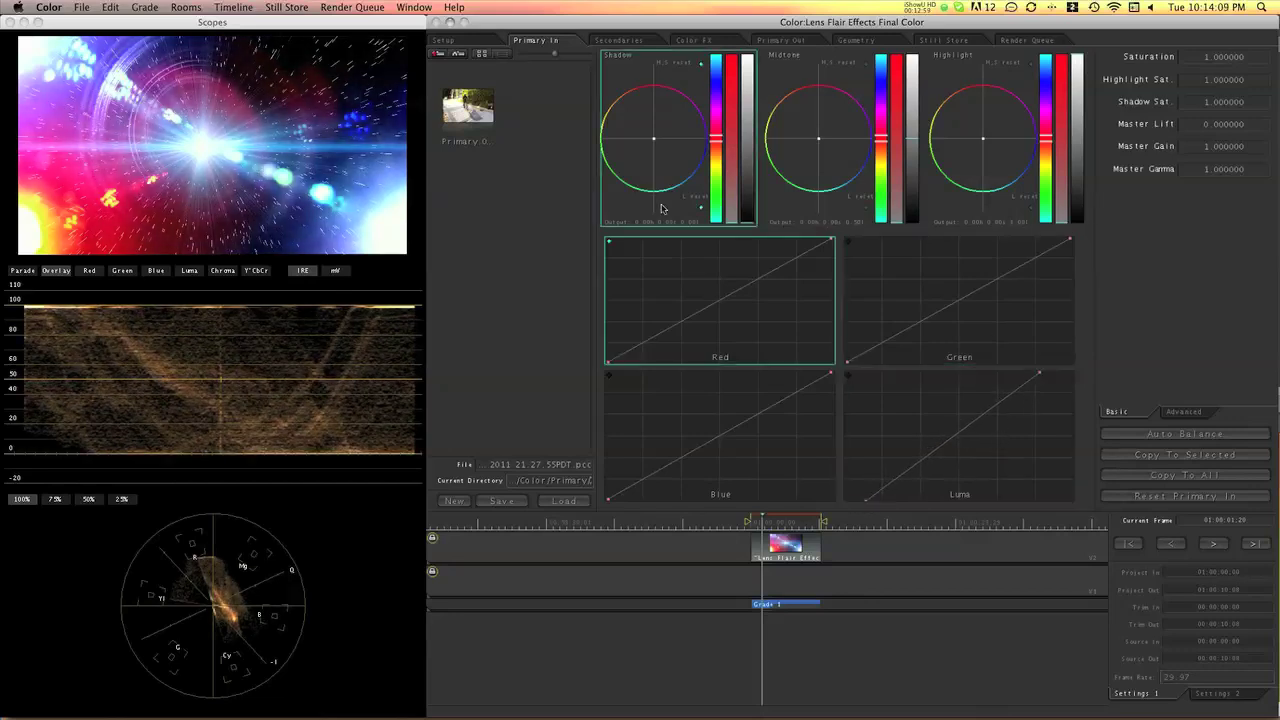
- In the Secondaries Sat Curve, raise saturation across all hues
click(619, 41)
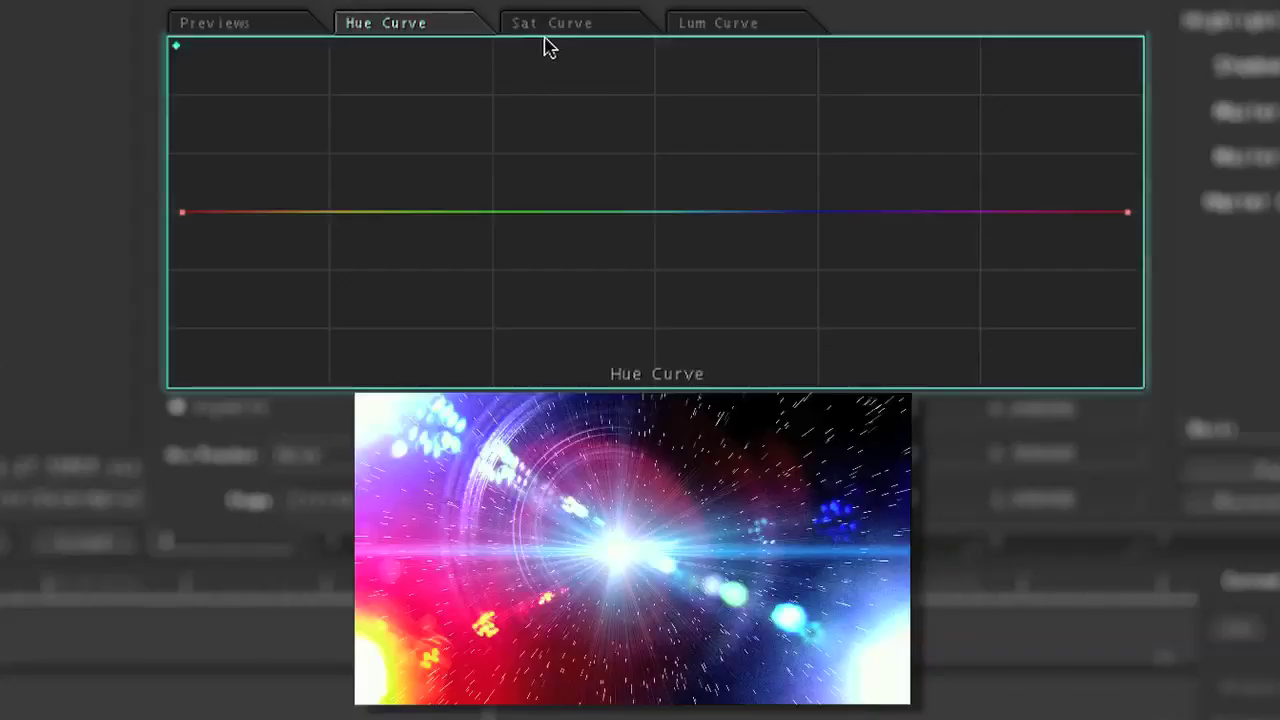
click(792, 250)
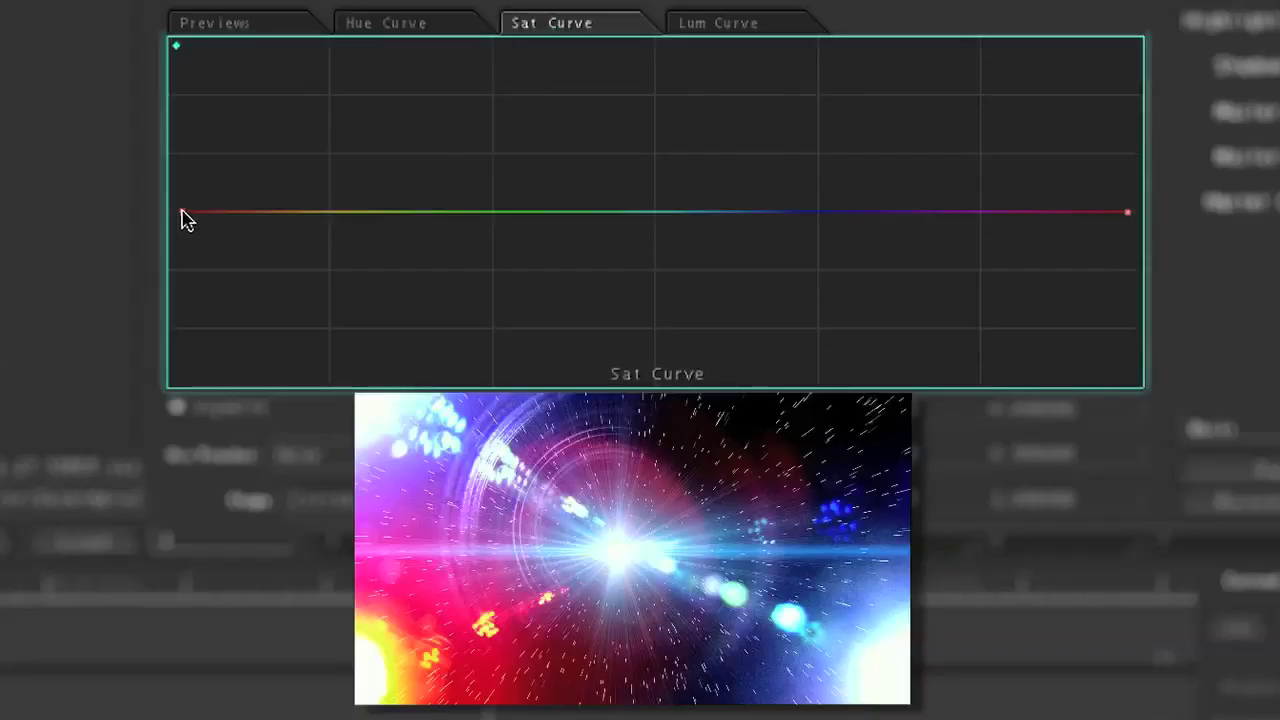
drag(182, 212, 182, 152)
drag(181, 93, 183, 83)
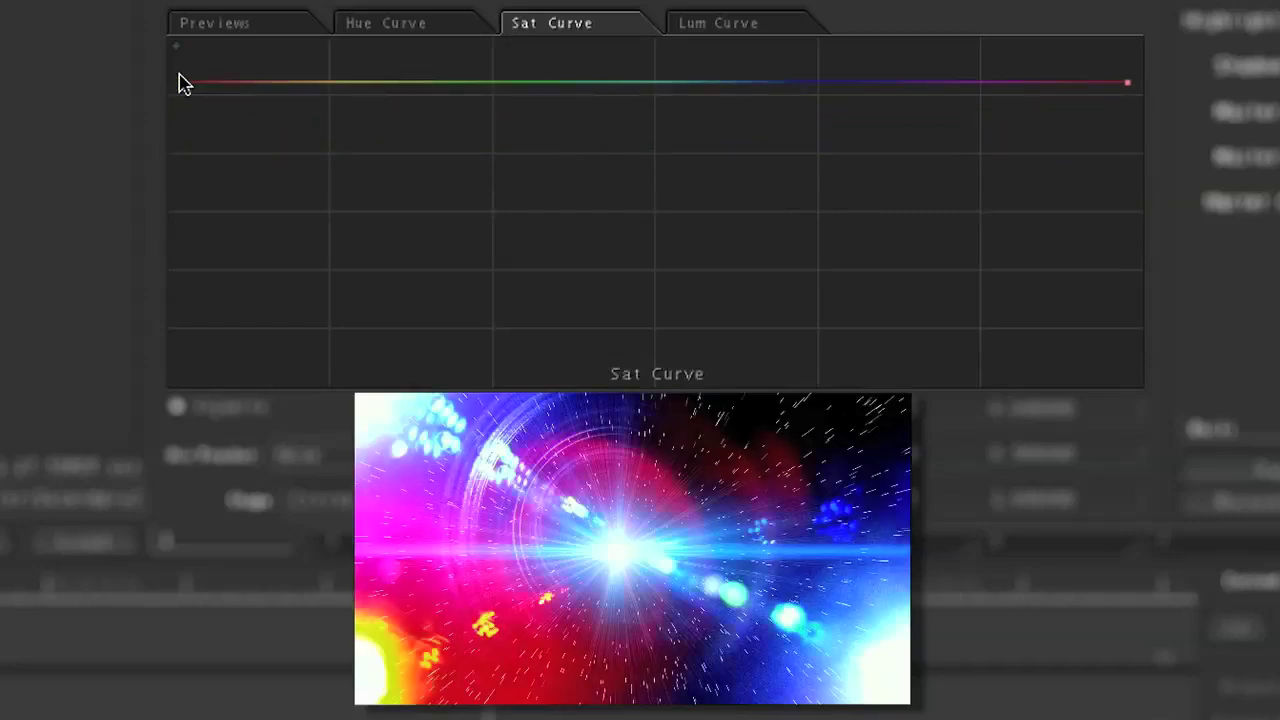
click(183, 90)
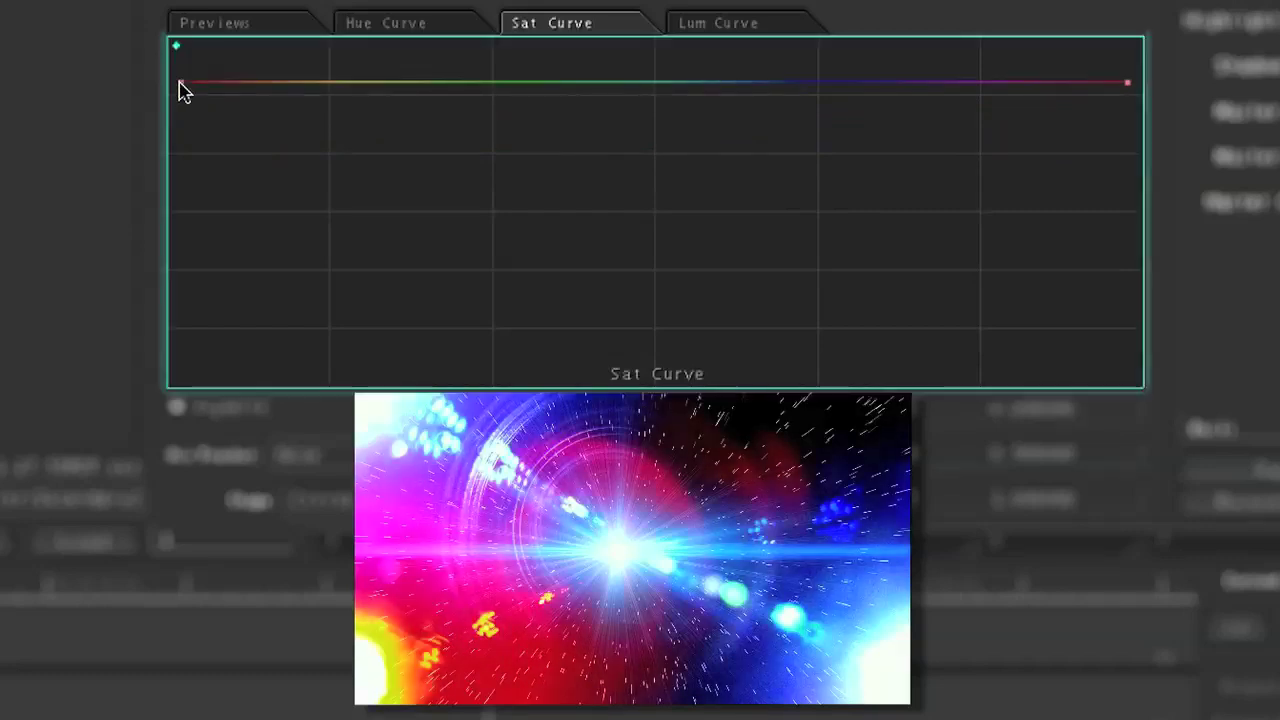
drag(183, 90, 181, 77)
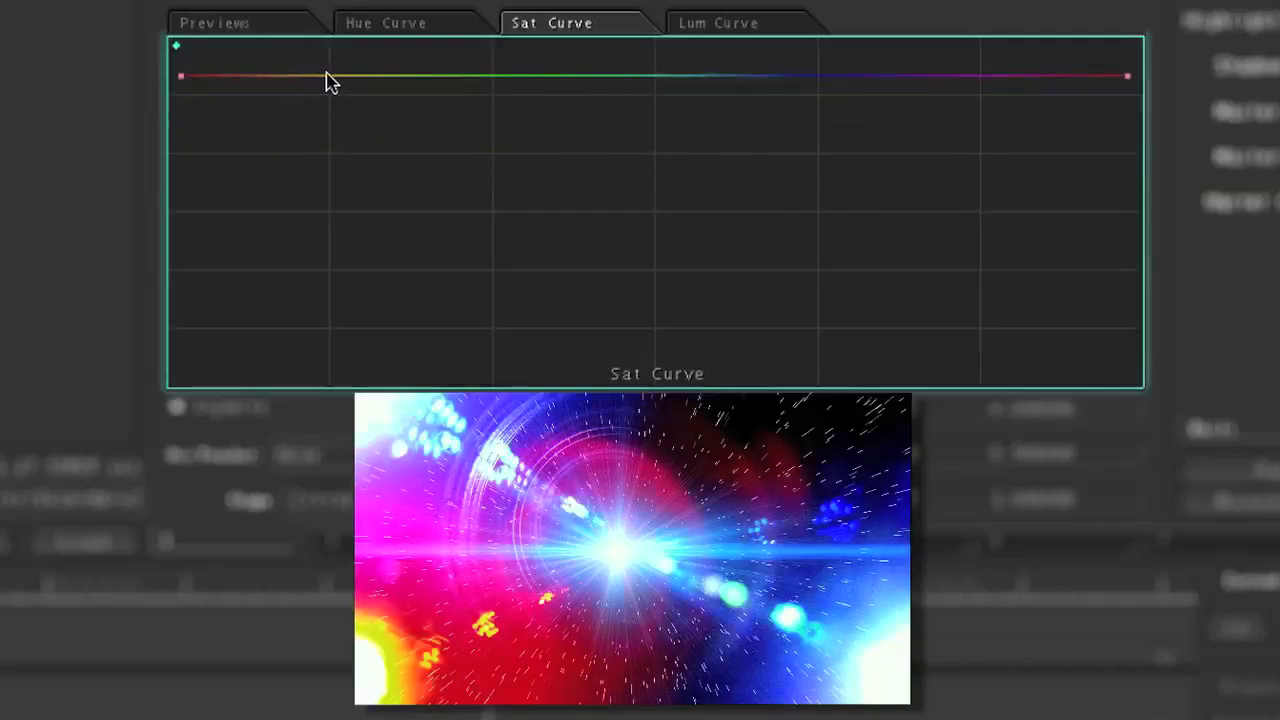
- Add three control points to the saturation curve and flatten its ends again
click(388, 77)
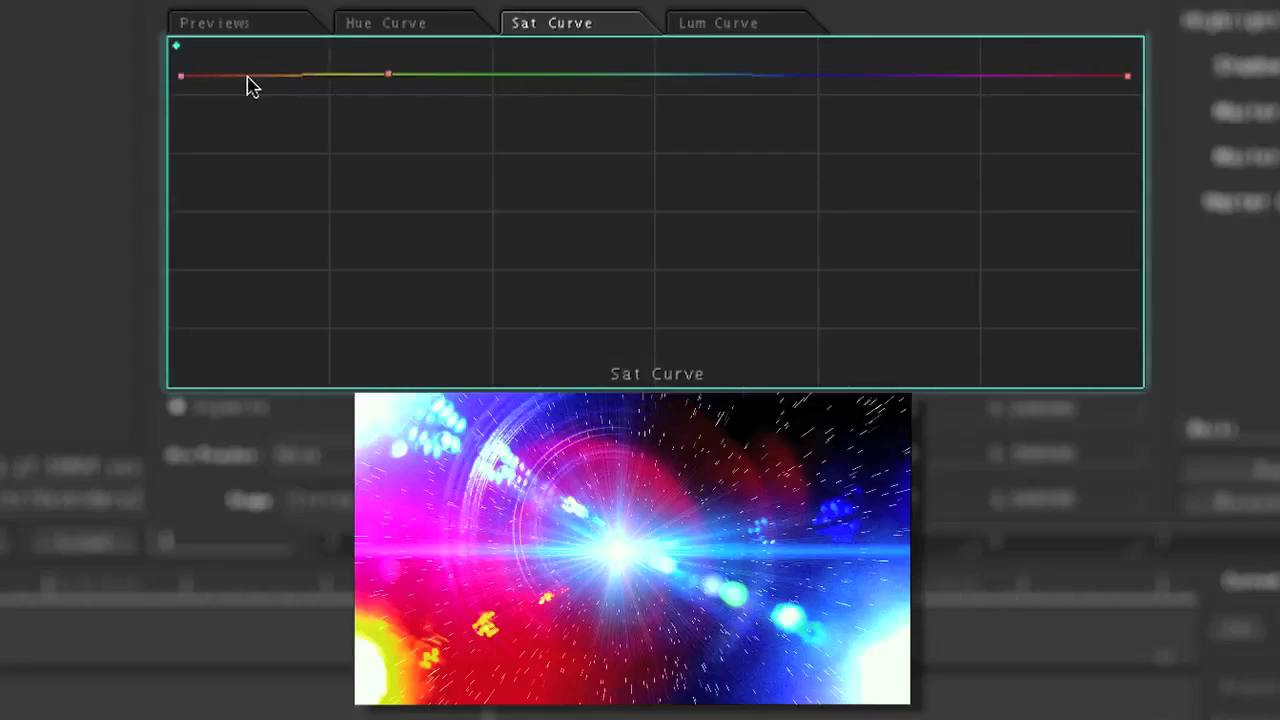
click(474, 77)
click(565, 78)
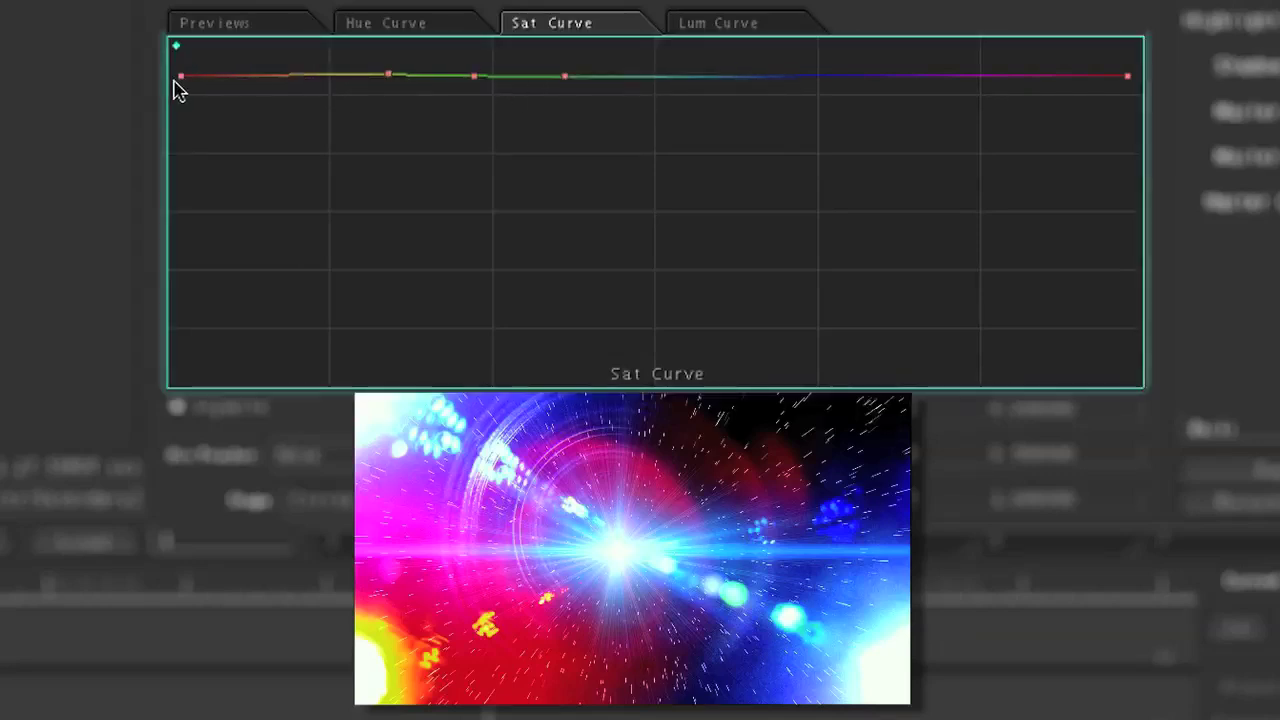
drag(182, 77, 181, 173)
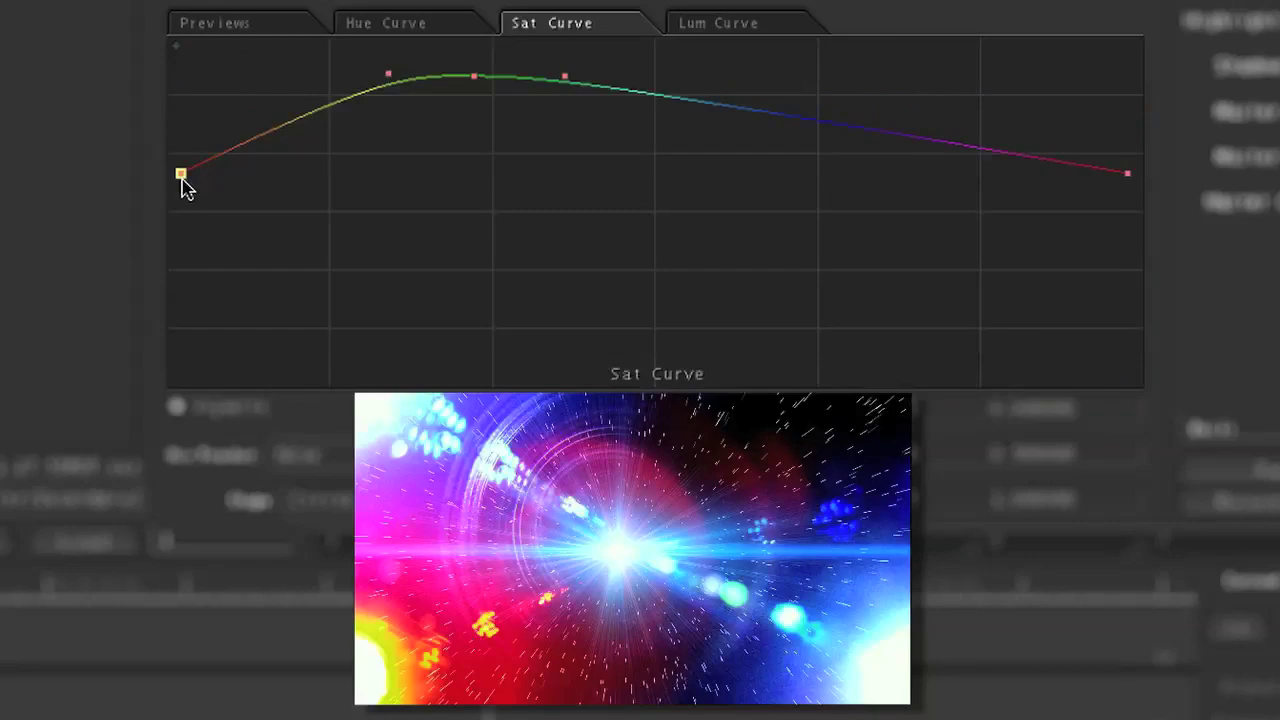
drag(1128, 173, 1137, 72)
- Add more points and pull the curve down into dips in the blue, orange and red ranges
click(948, 73)
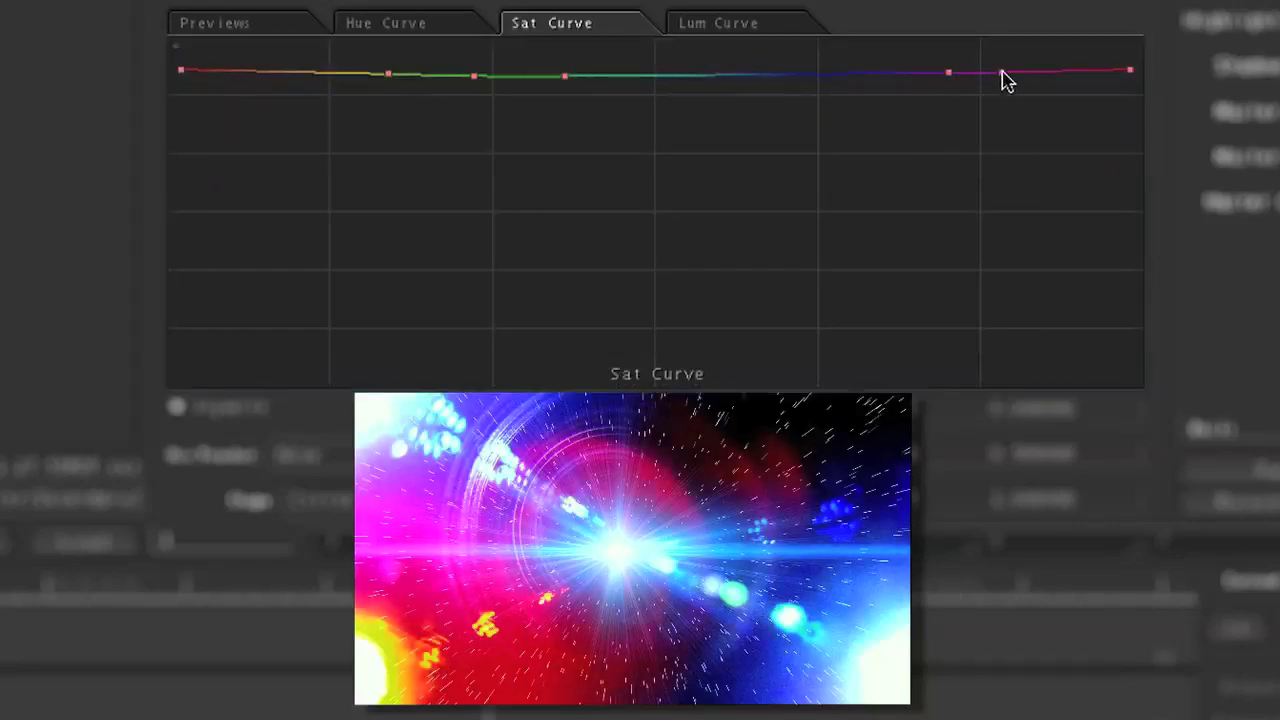
click(1040, 71)
click(1001, 72)
click(655, 79)
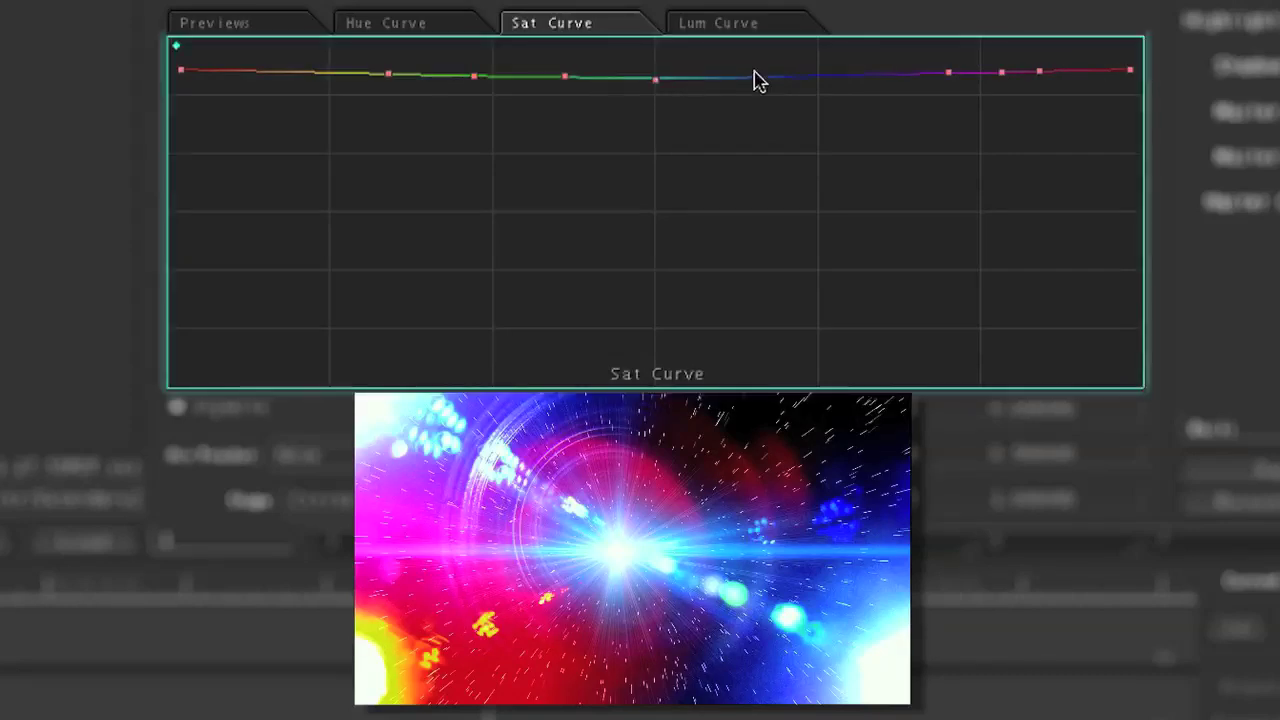
drag(794, 80, 795, 244)
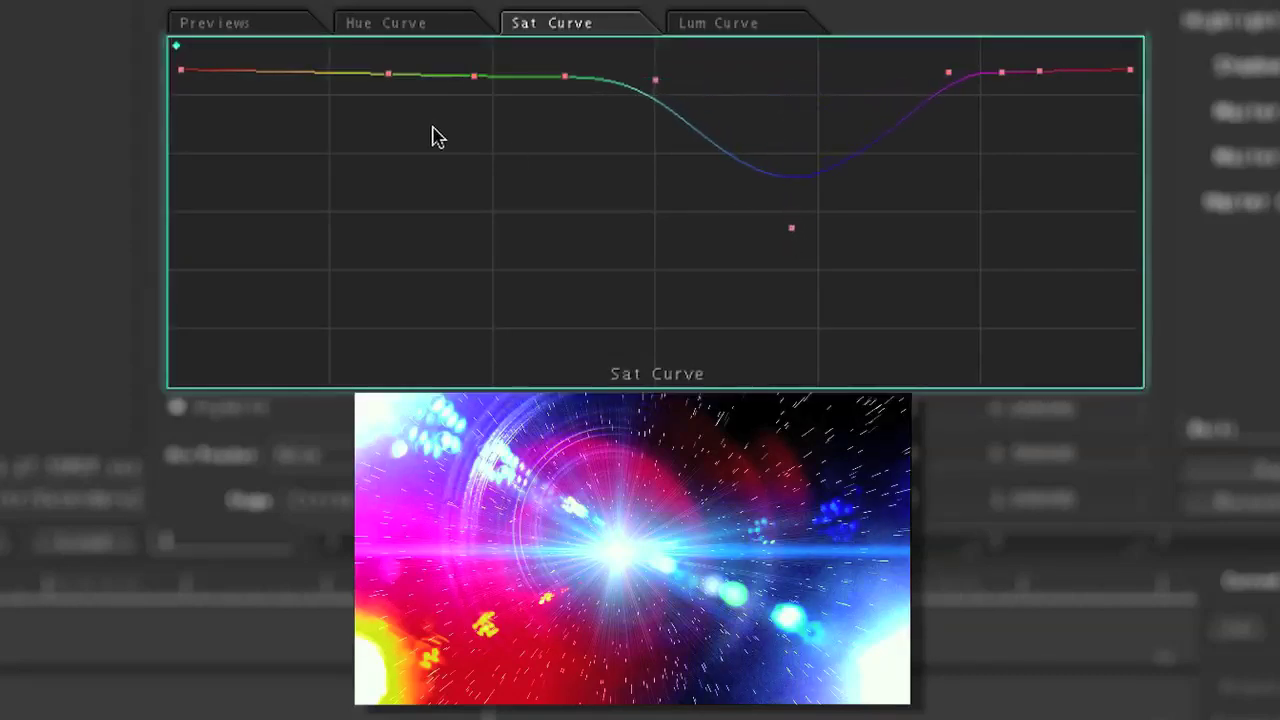
click(424, 74)
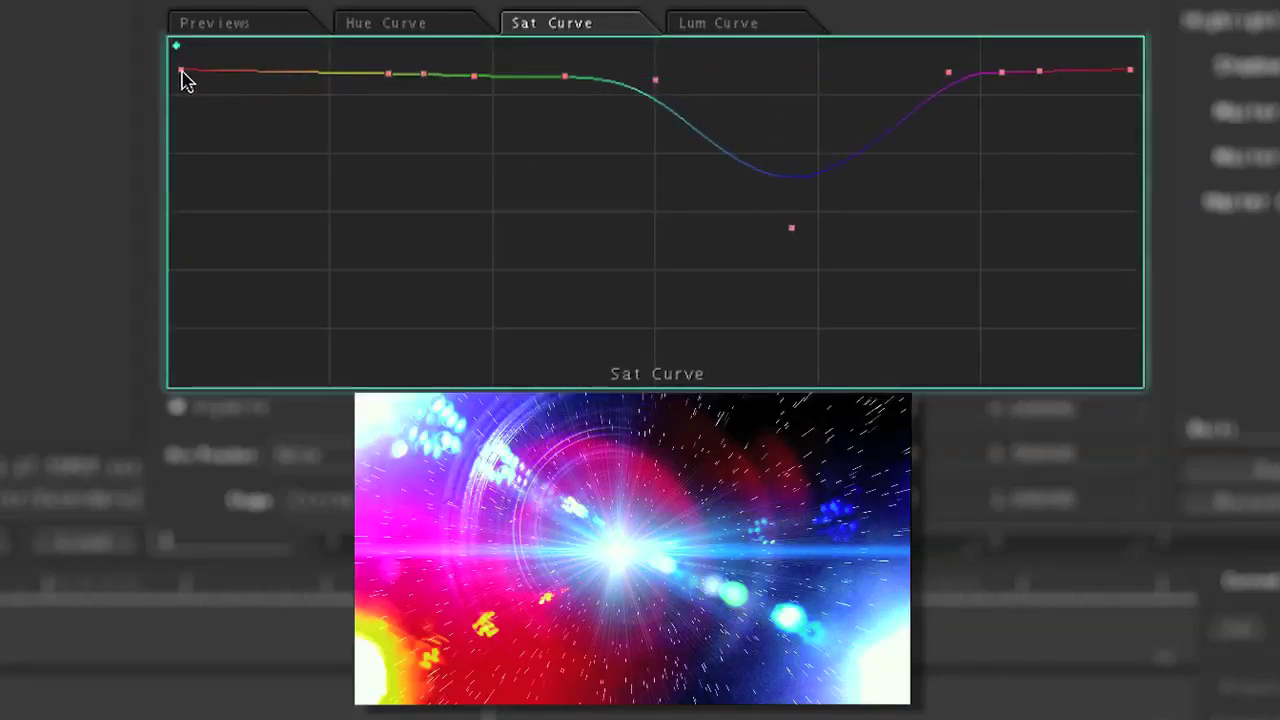
drag(309, 80, 206, 229)
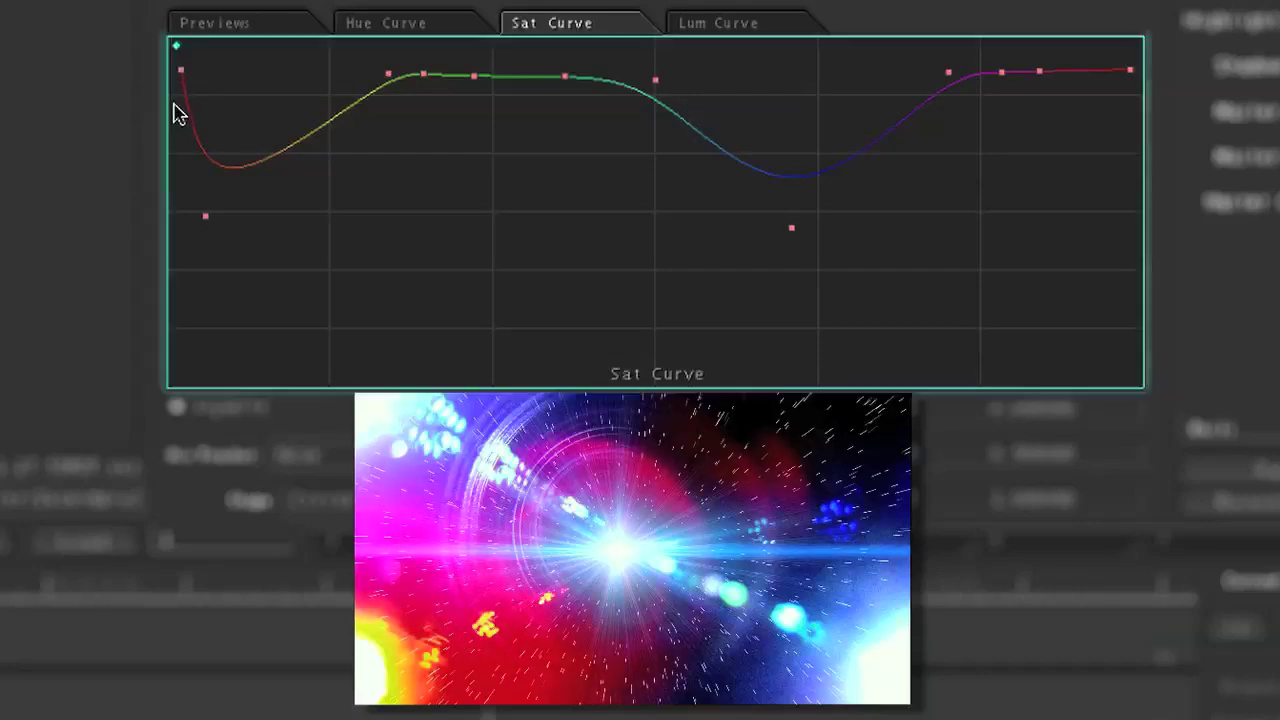
drag(180, 70, 172, 128)
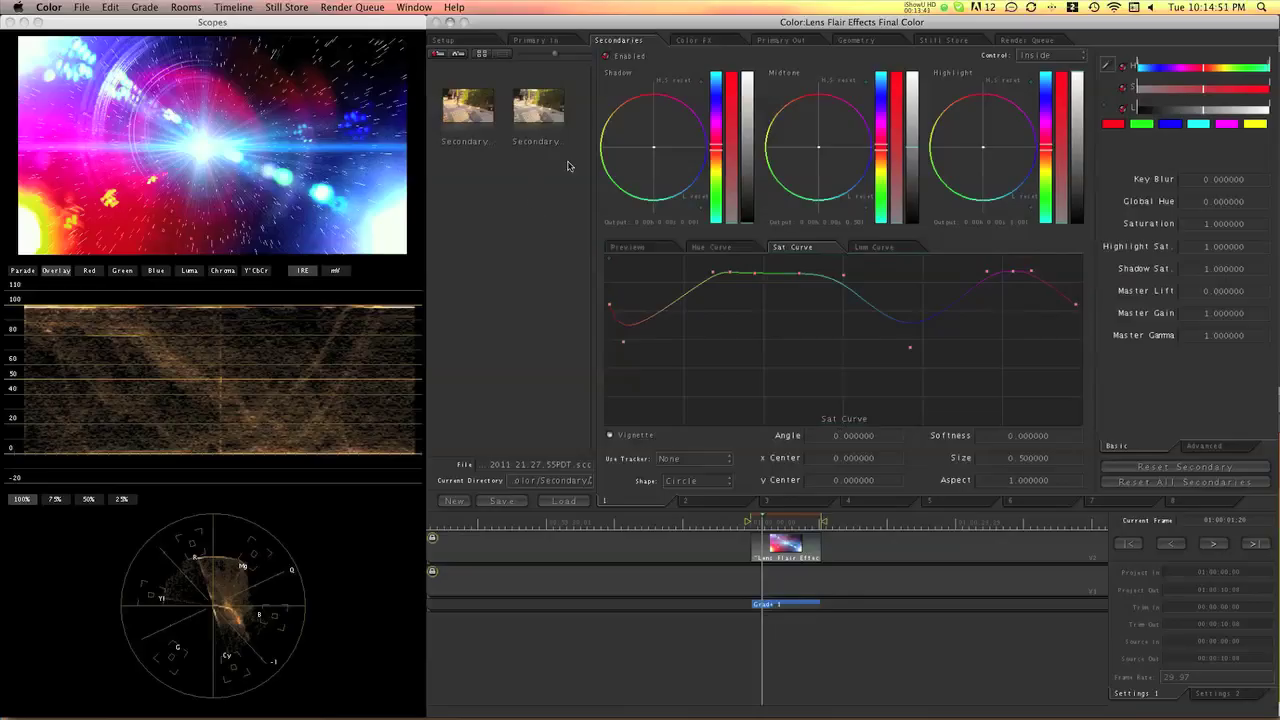
- Compare the grade with the secondary correction off and on, scrubbing the clip
click(607, 57)
click(607, 57)
drag(777, 527, 773, 523)
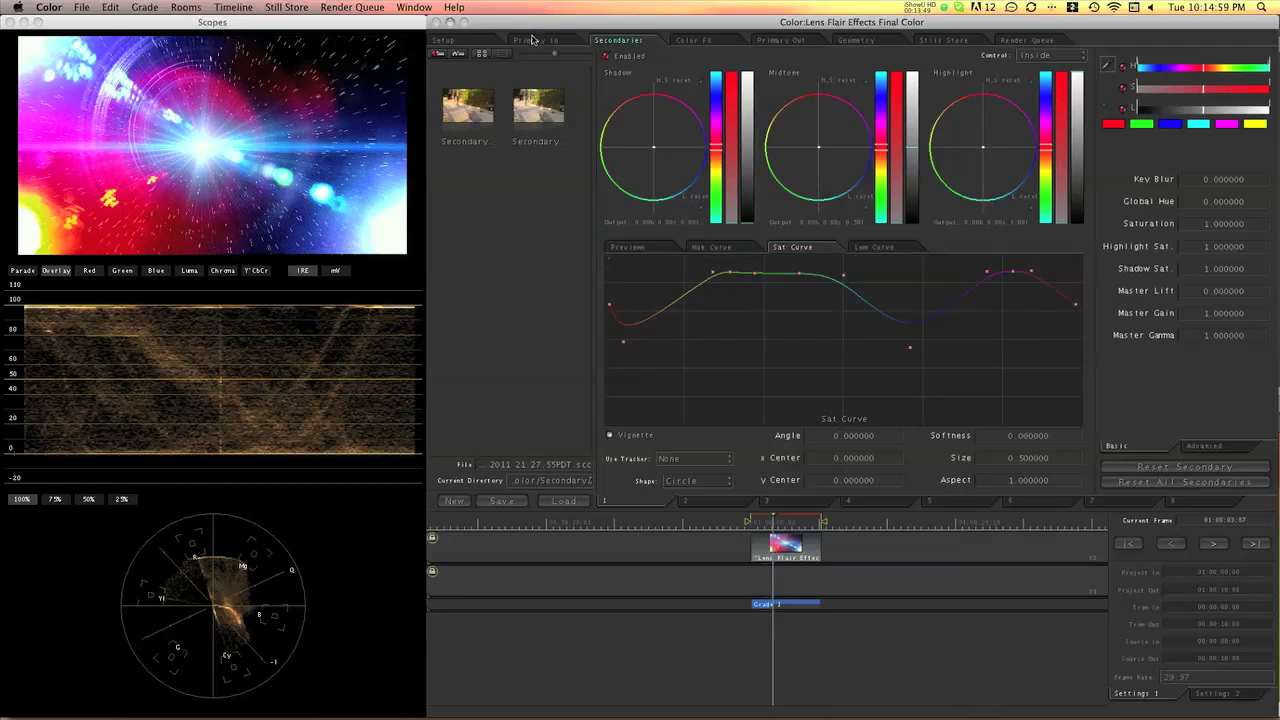
- Add a point on the Primary In Red curve and lift it slightly
click(533, 40)
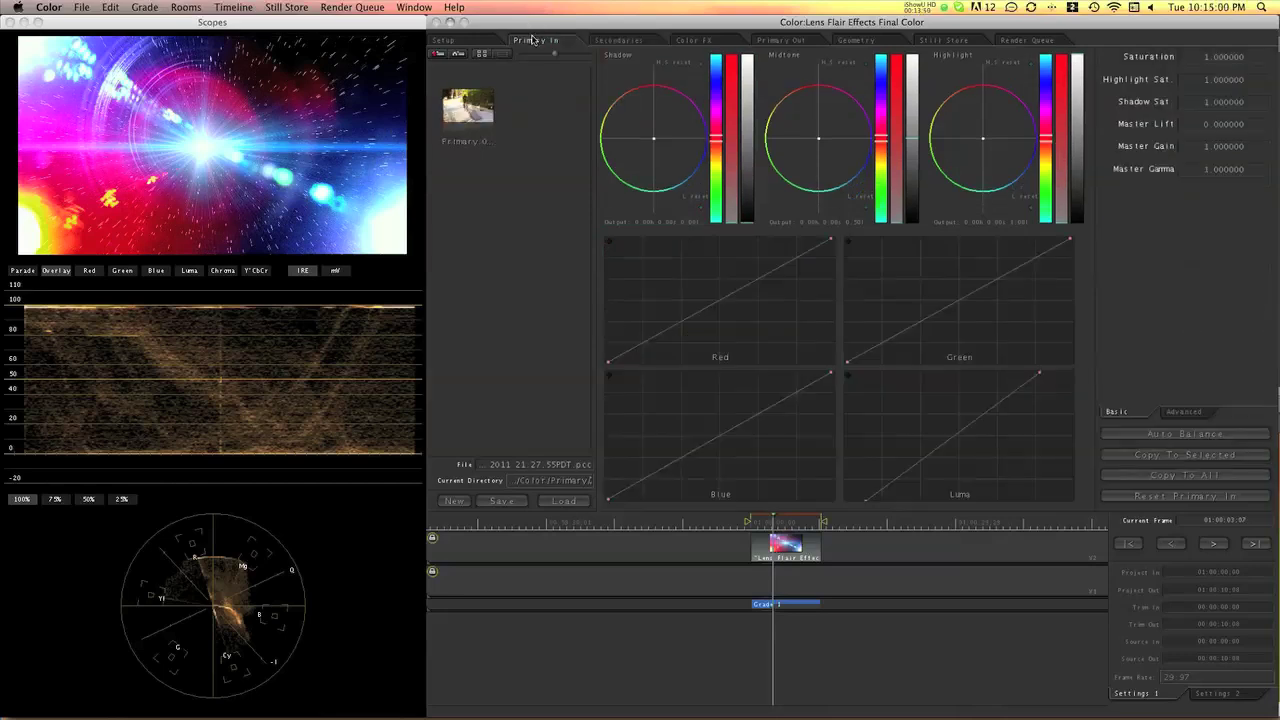
click(717, 301)
drag(717, 301, 717, 299)
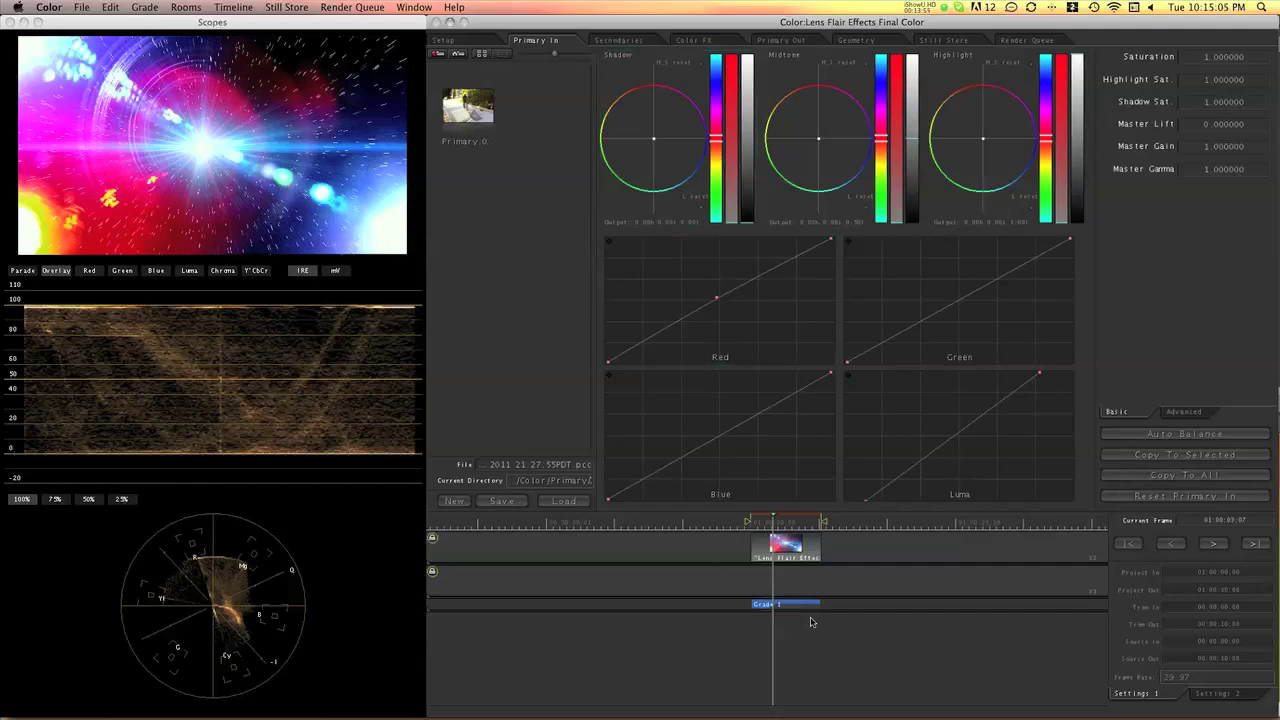
drag(773, 533, 777, 524)
- Add the graded shot to the Render Queue, render it, and play back the result
click(1030, 40)
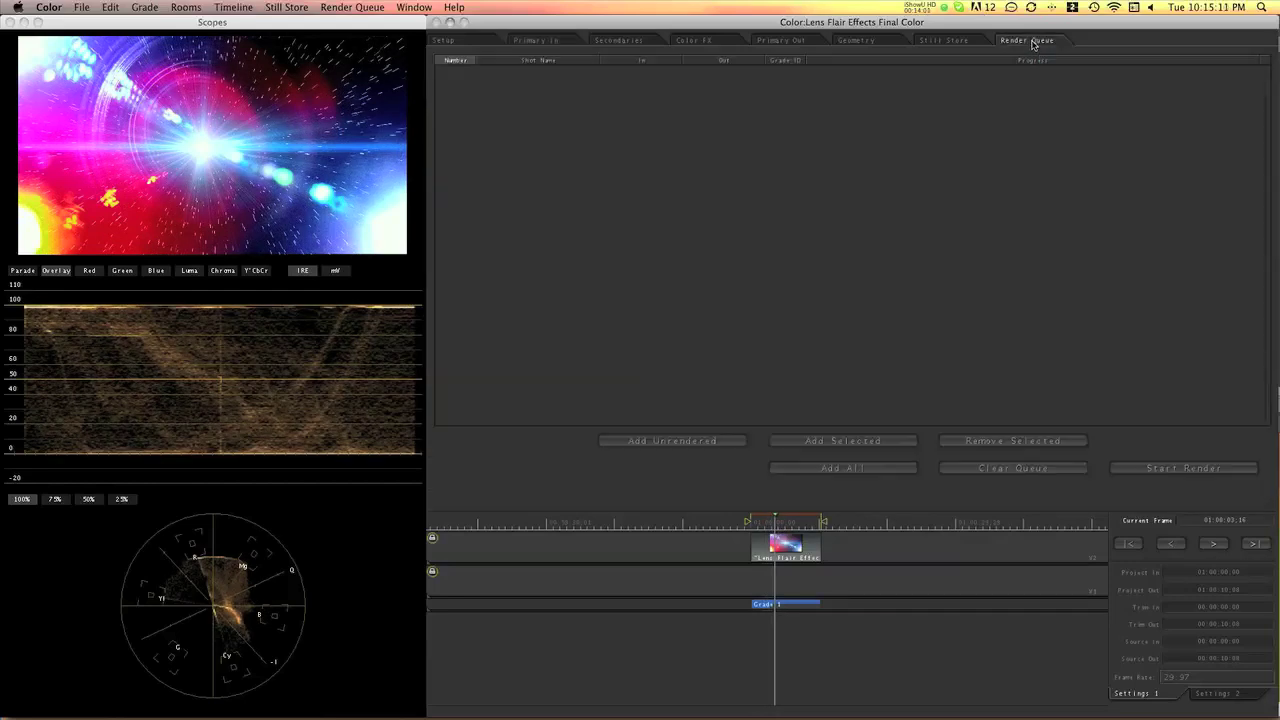
click(841, 470)
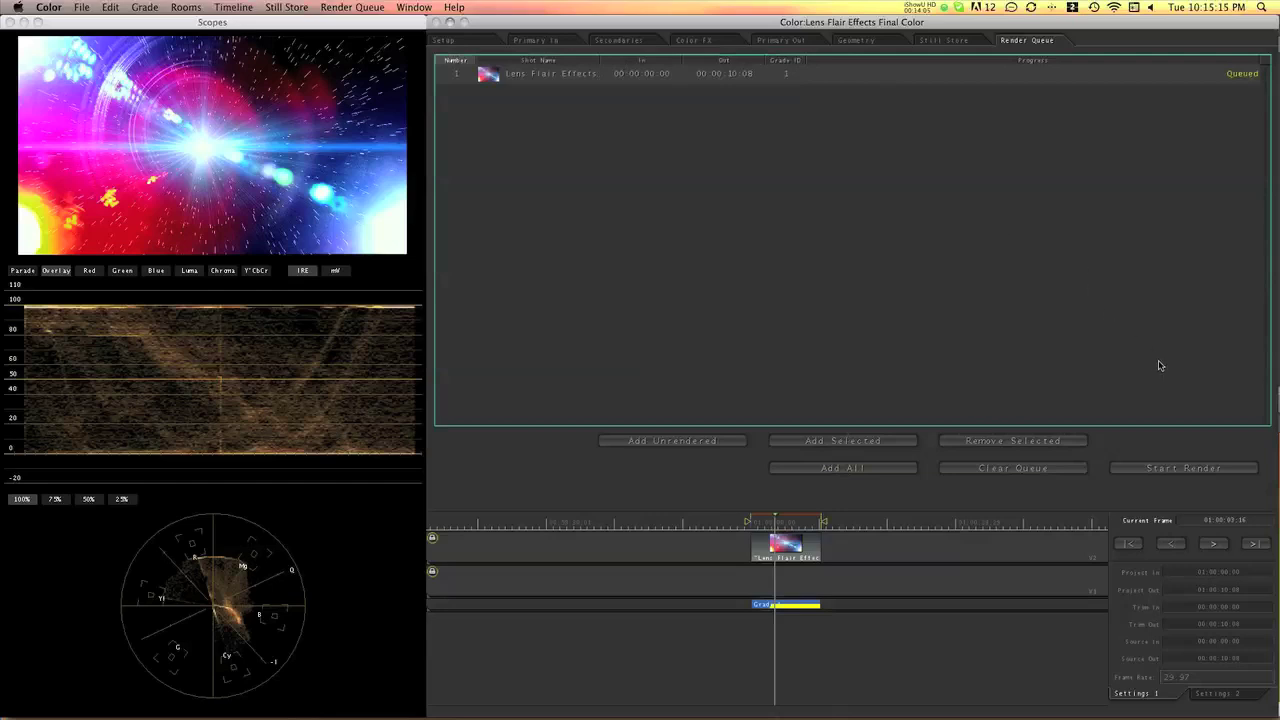
click(1167, 468)
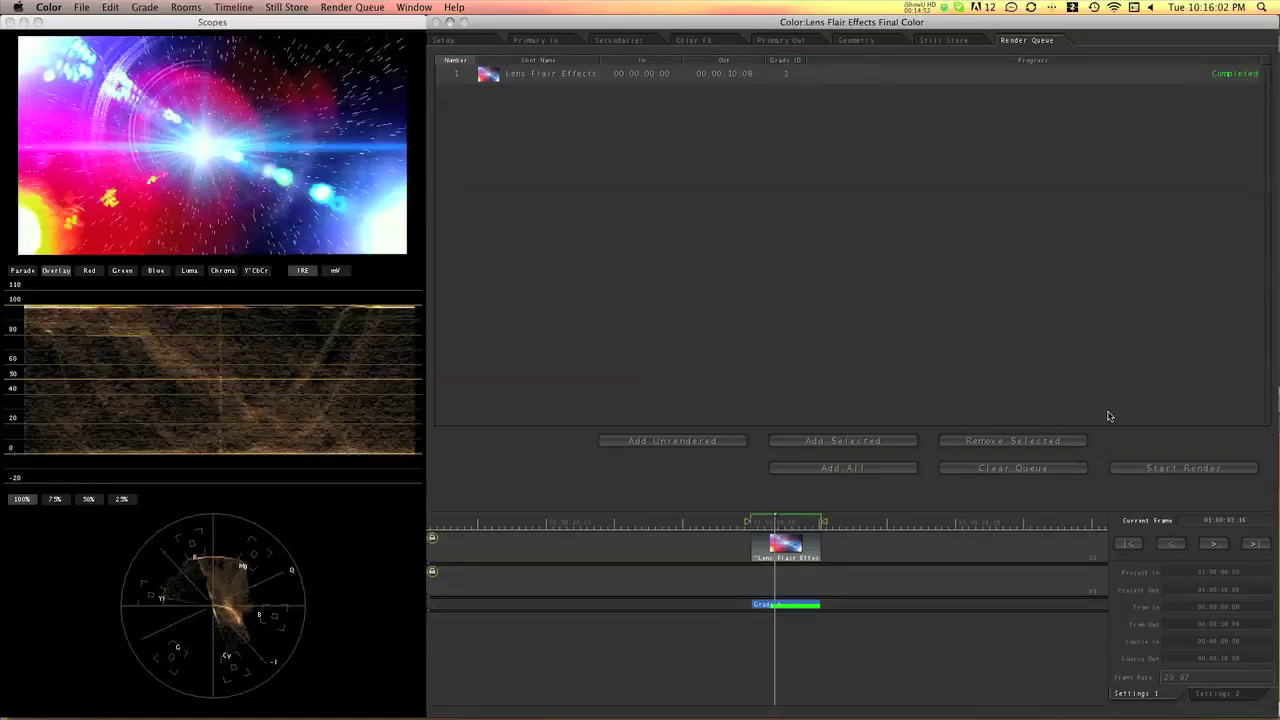
drag(776, 522, 762, 522)
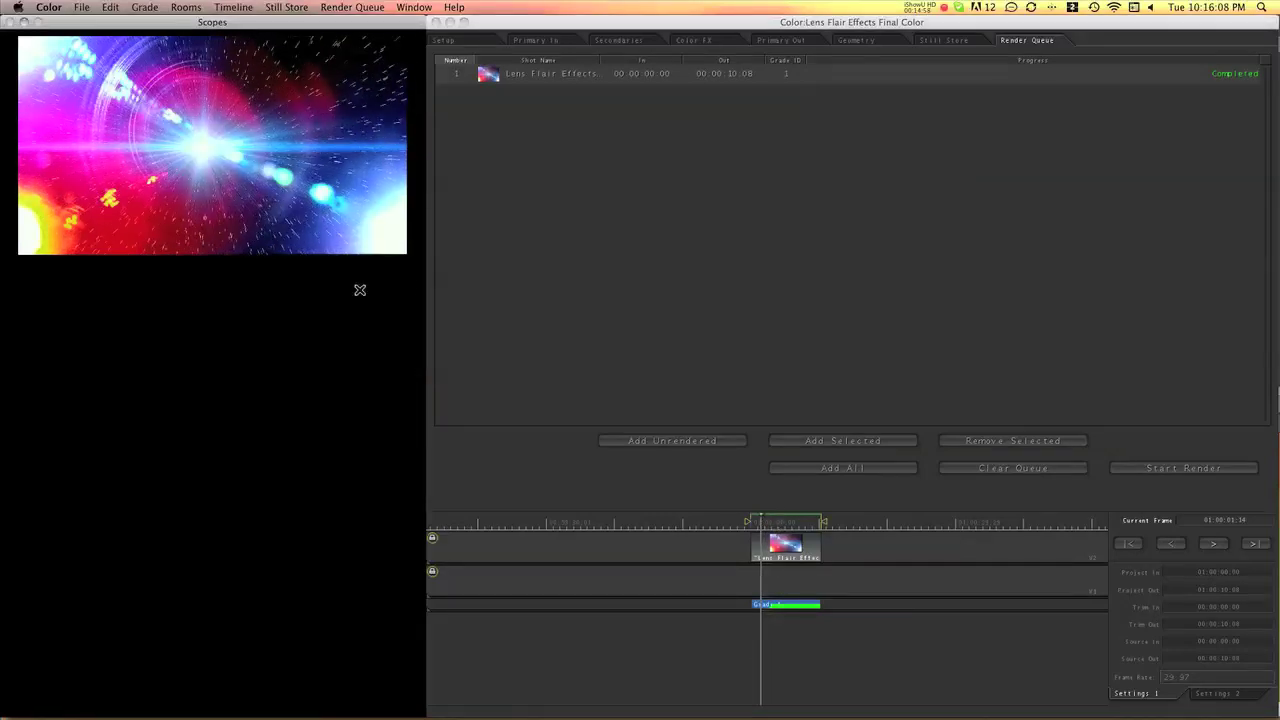
key(space)
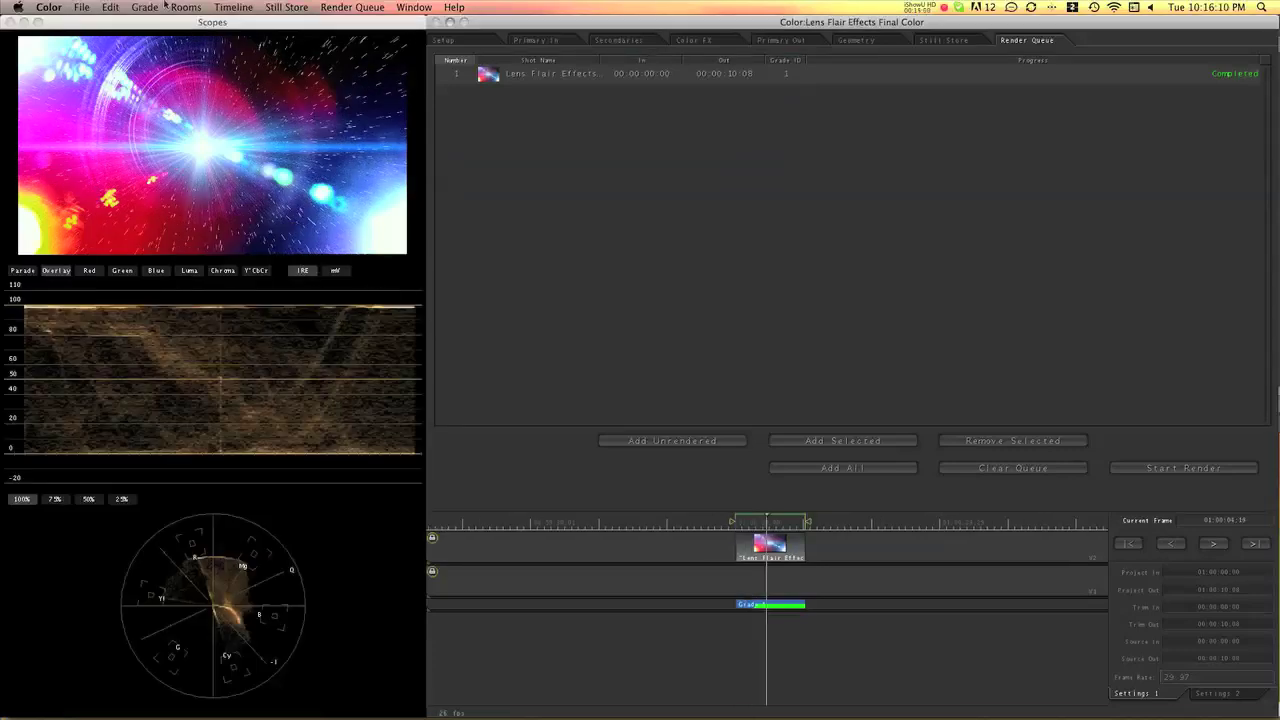
- Send the Color project back to Final Cut Pro via File > Send To
click(84, 5)
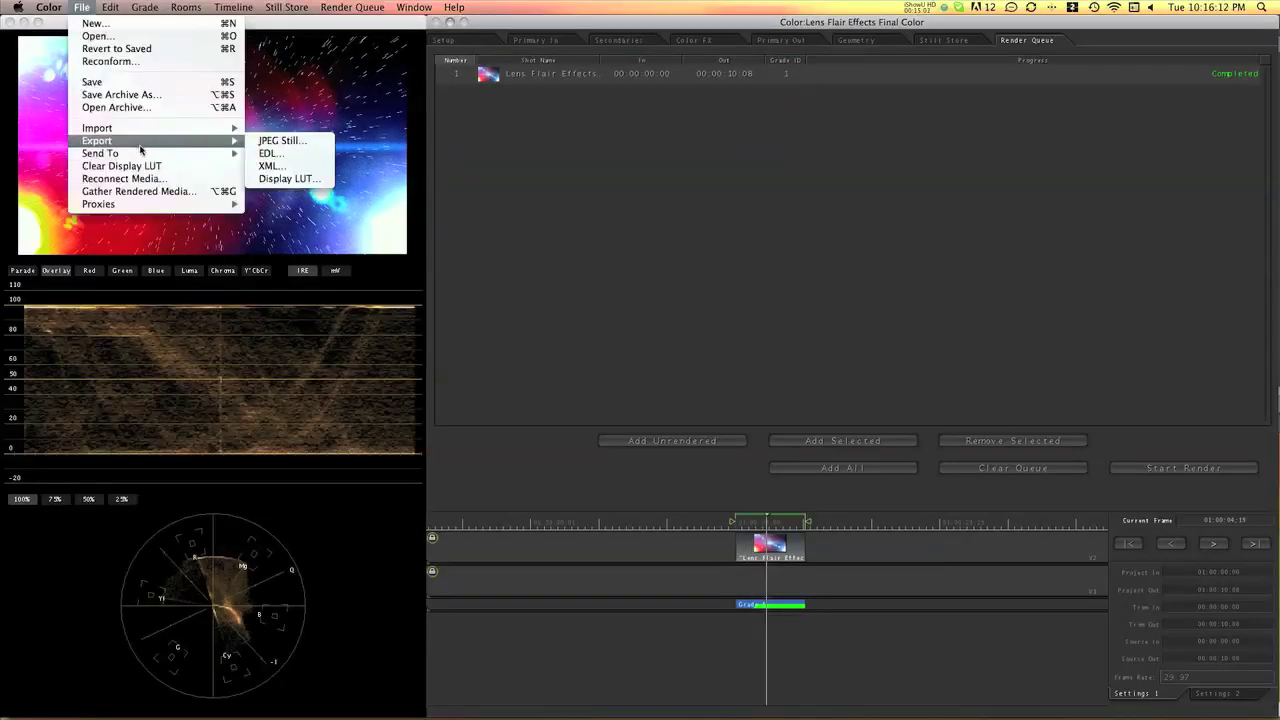
mouse_move(141, 156)
click(287, 153)
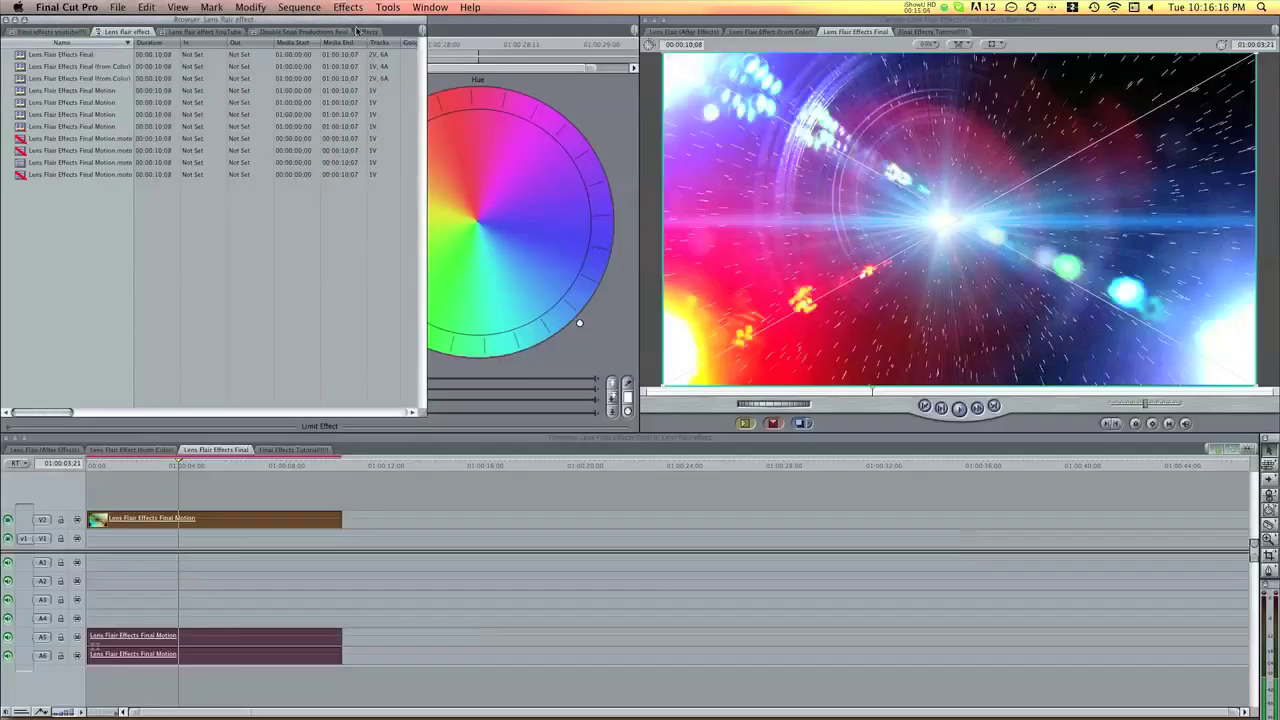
- From the Browser, select the Lens Flair Effects Final (from Color) sequence and review it after the Motion clip
click(425, 6)
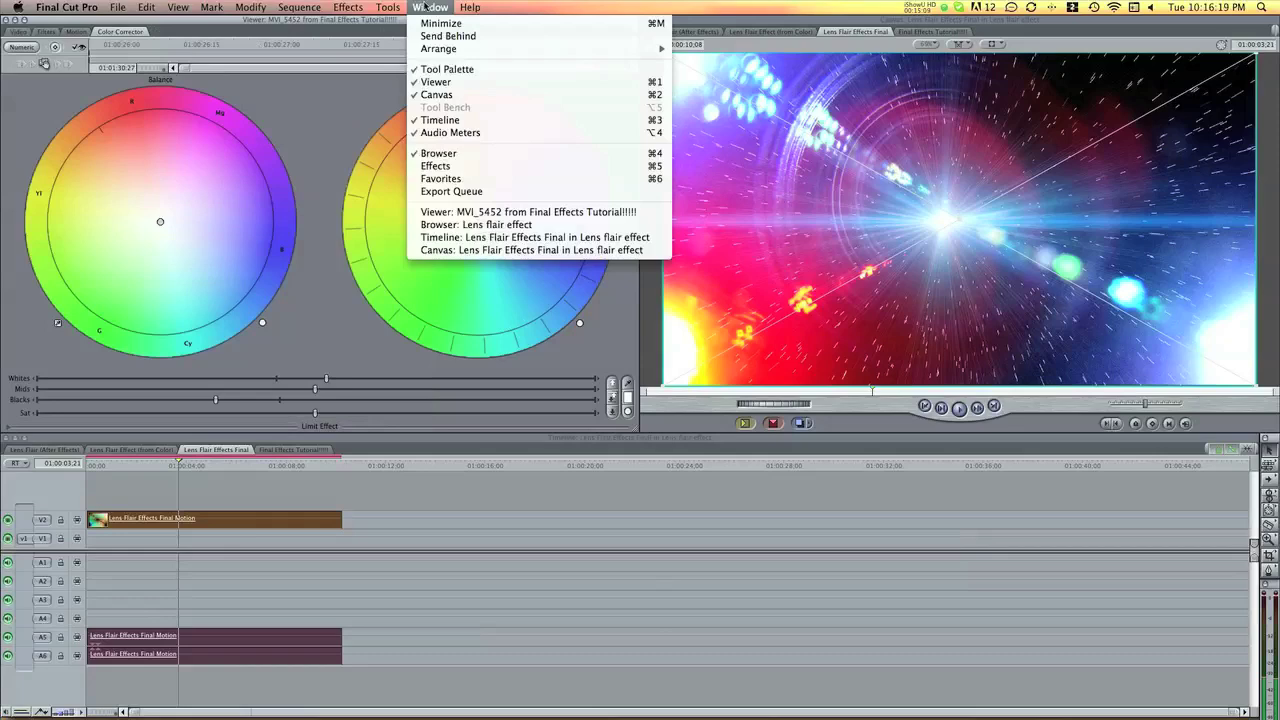
click(459, 154)
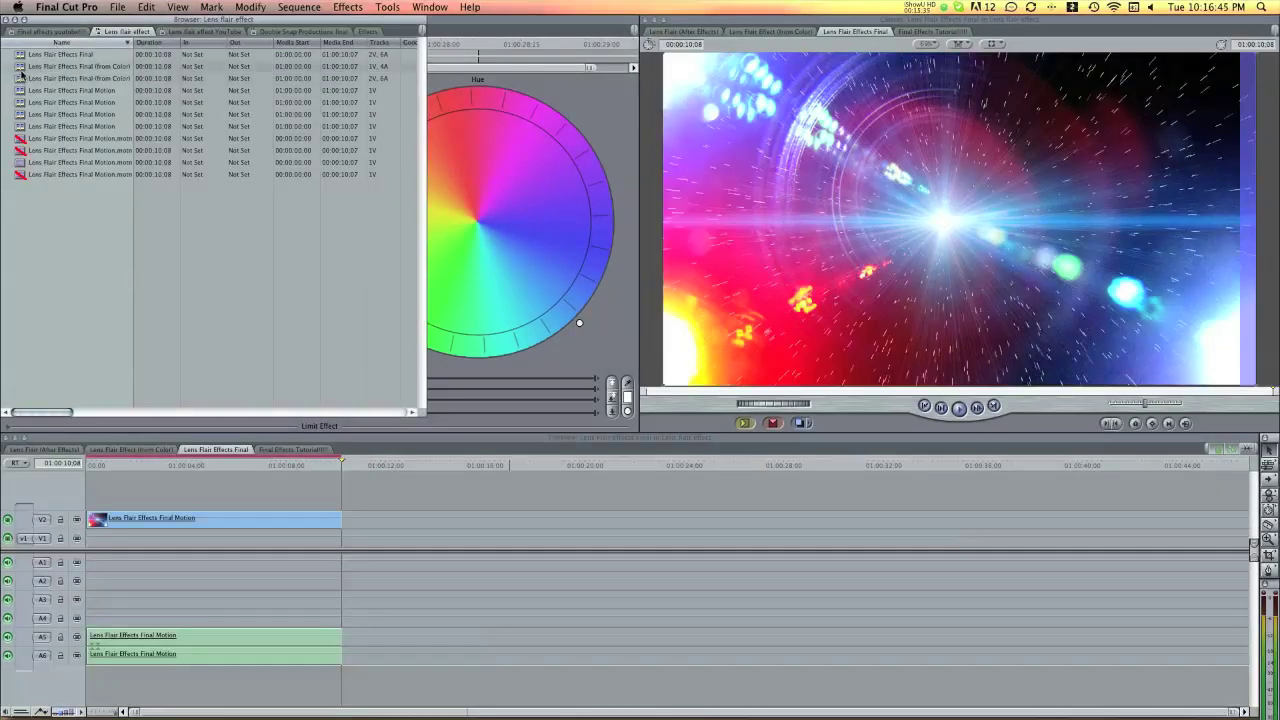
click(20, 80)
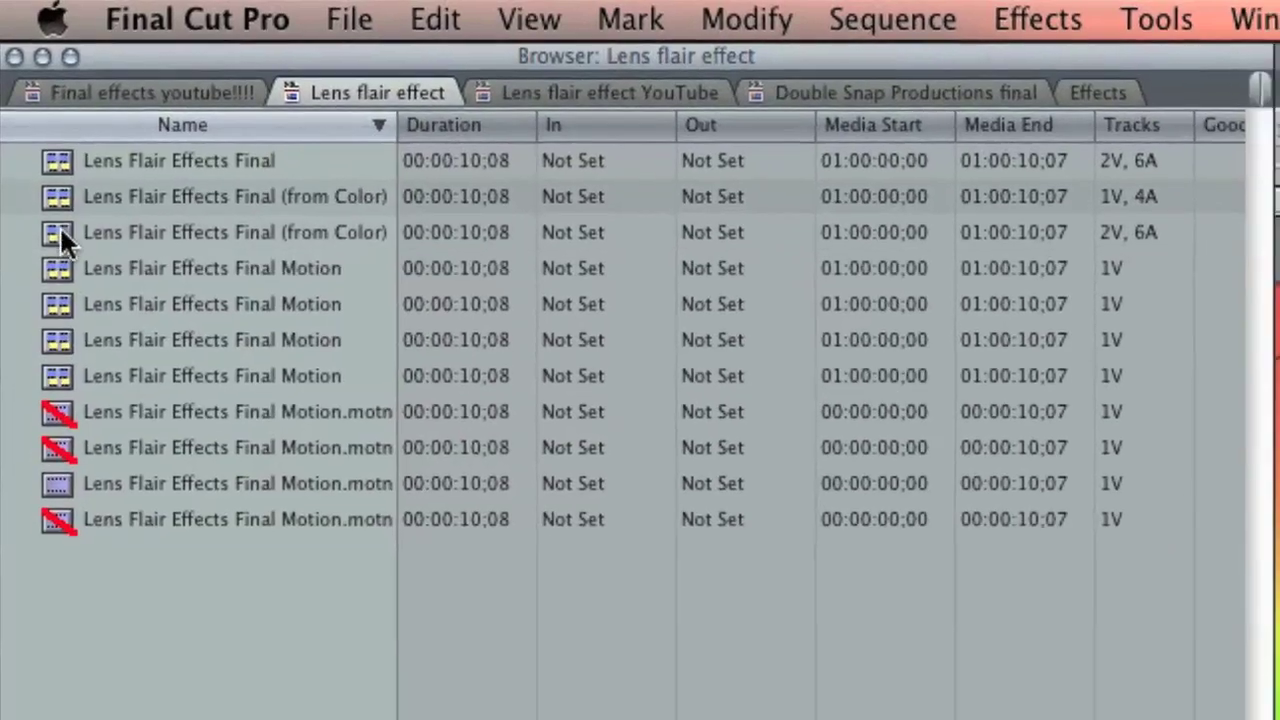
click(60, 234)
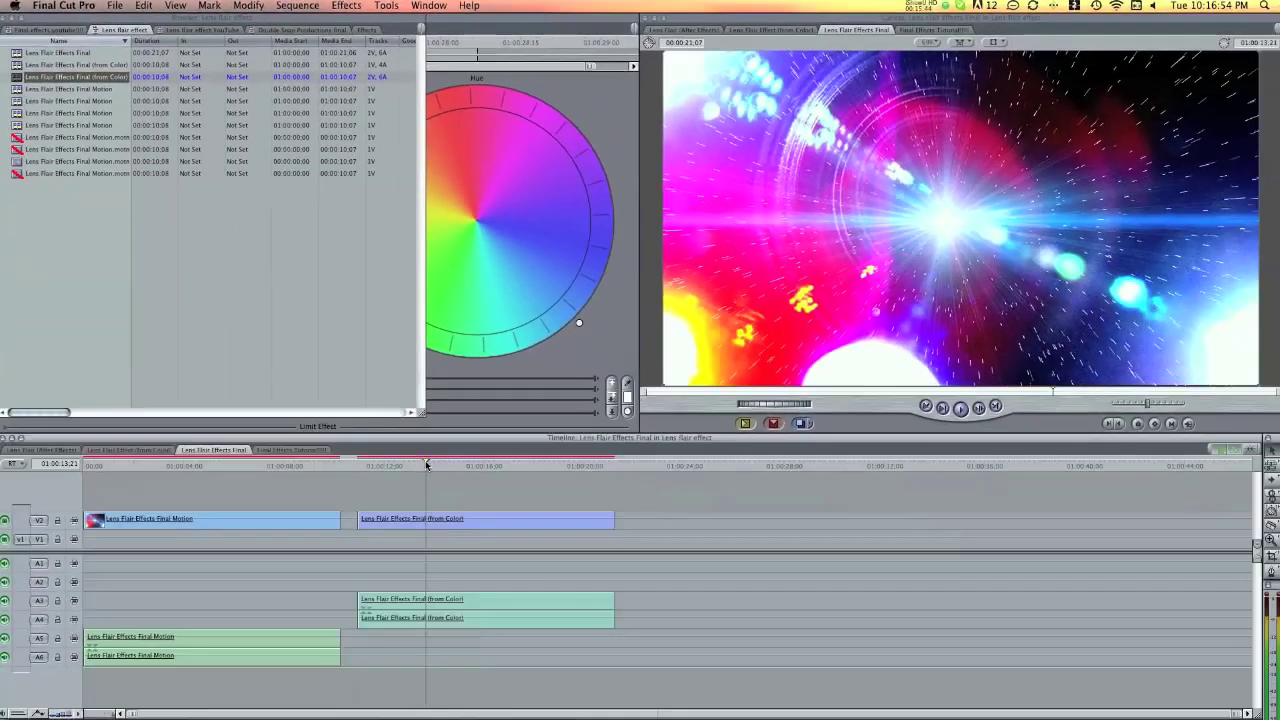
drag(427, 465, 402, 478)
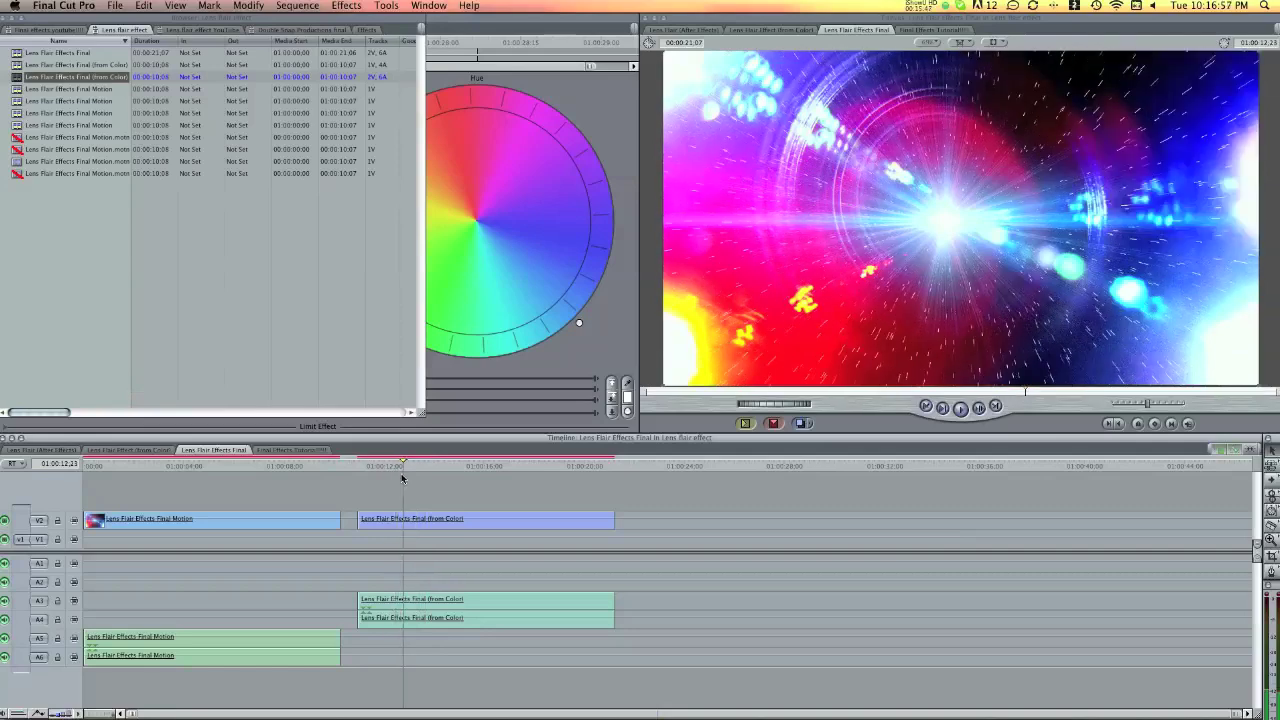
- Delete the Motion clip with its audio and move the (from Color) clip to the timeline start
click(111, 465)
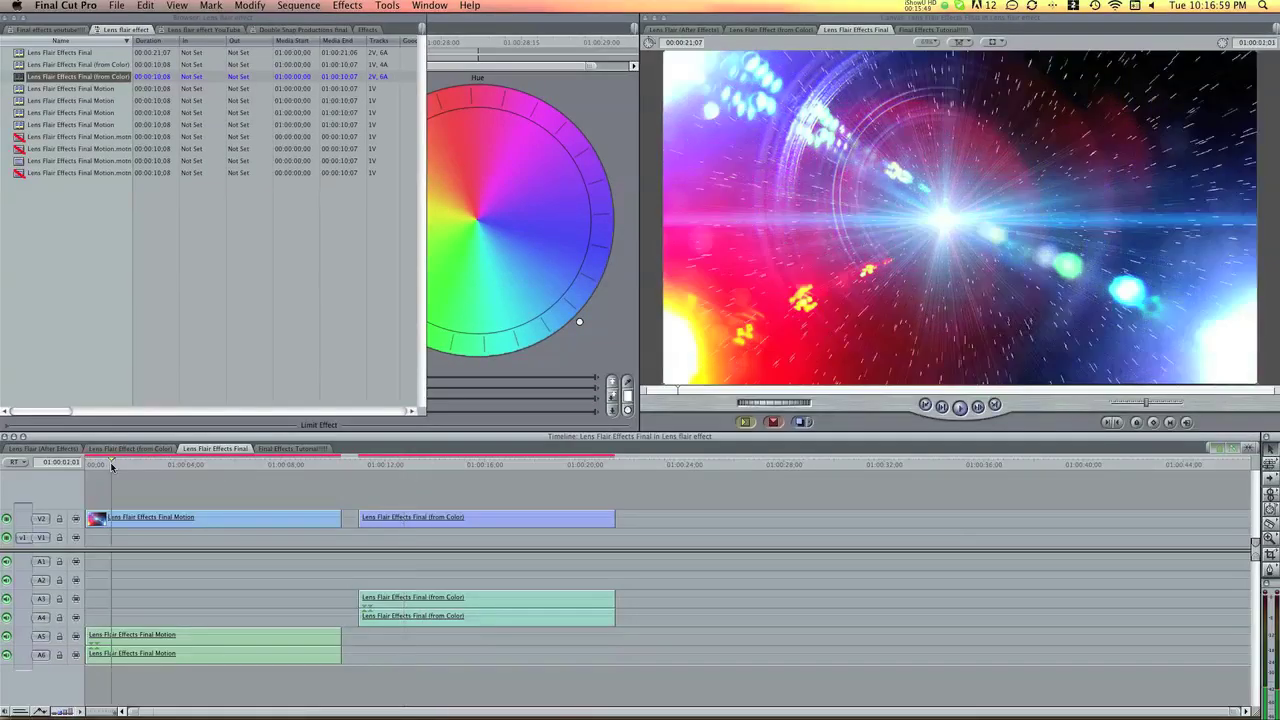
click(383, 466)
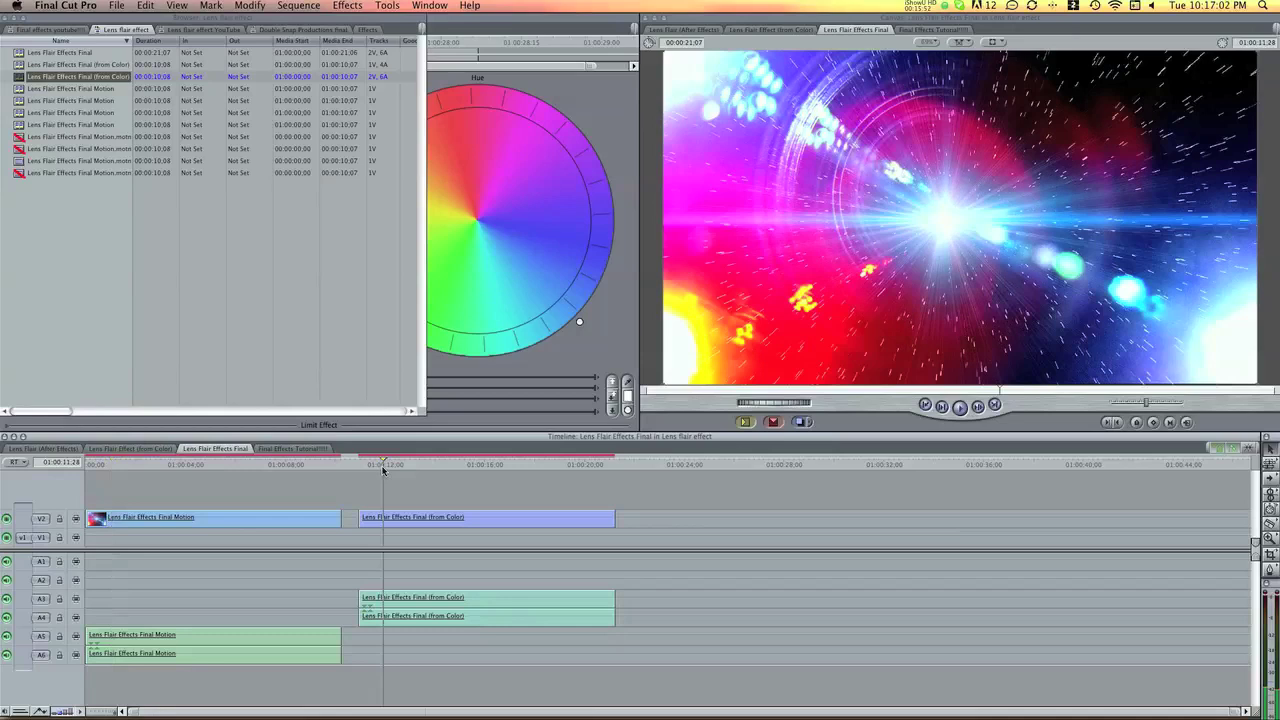
click(184, 466)
click(186, 517)
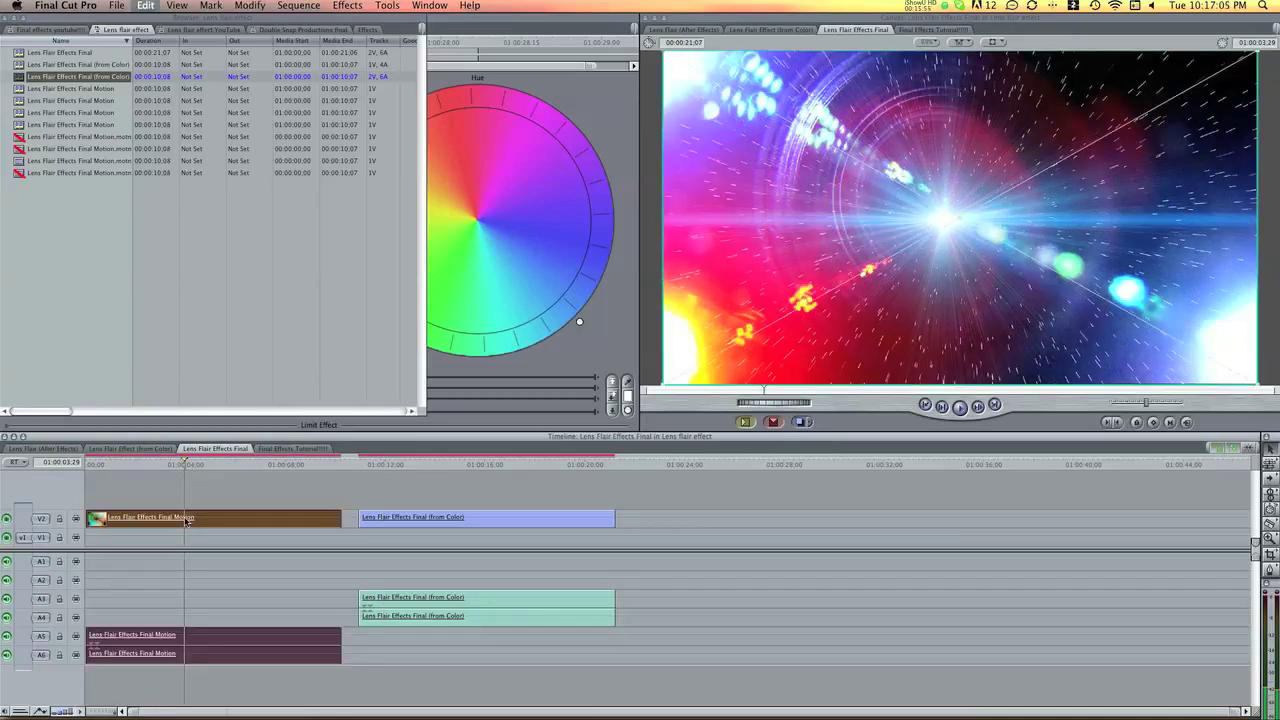
key(Delete)
drag(389, 516, 165, 466)
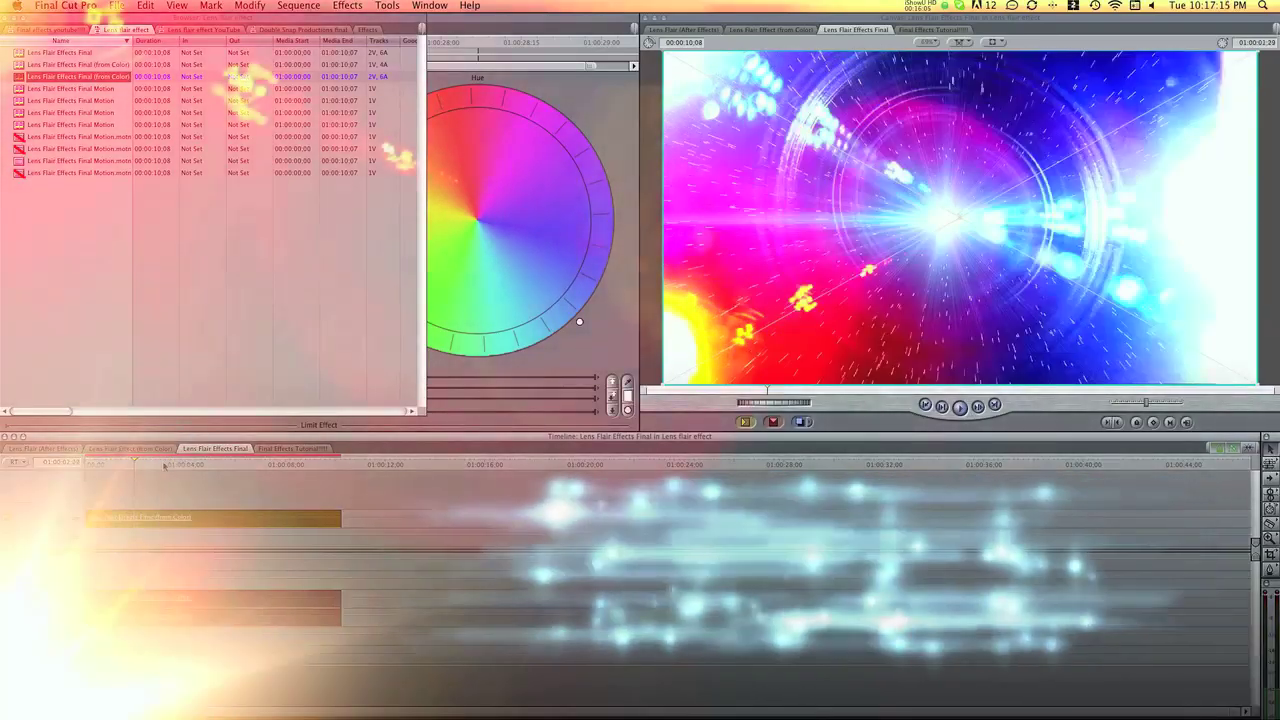